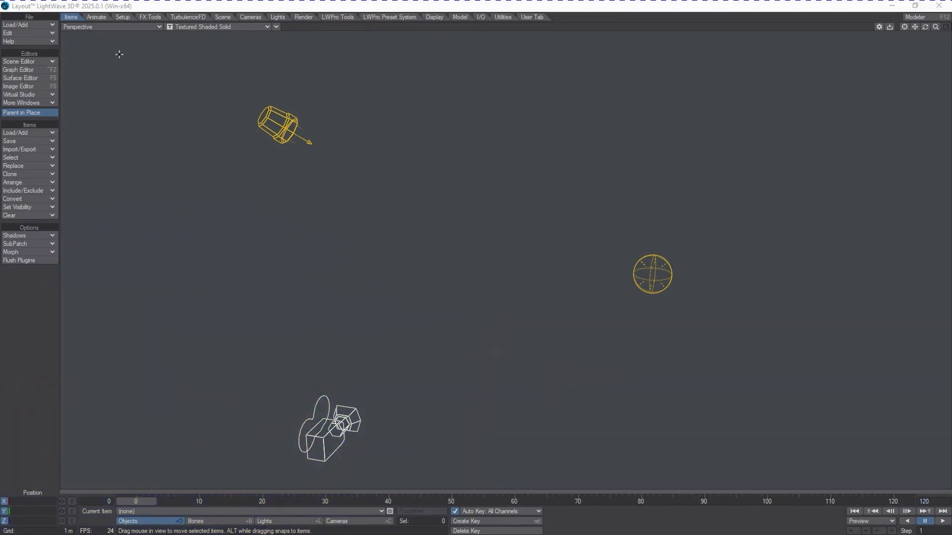
Set the viewport to the RiPR render mode and look through the current camera
{"action": "left_click", "coordinate": [231, 27]}
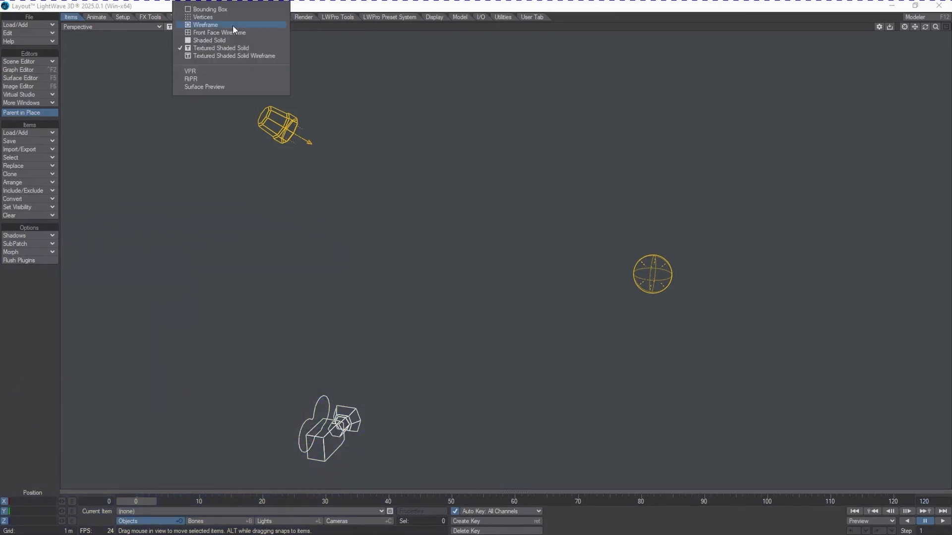
{"action": "left_click", "coordinate": [228, 80]}
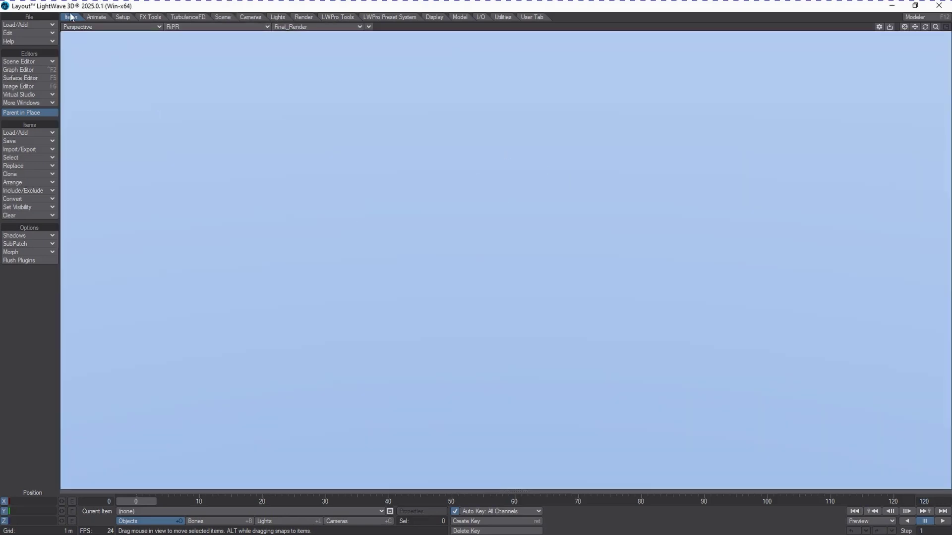
{"action": "left_click", "coordinate": [181, 27]}
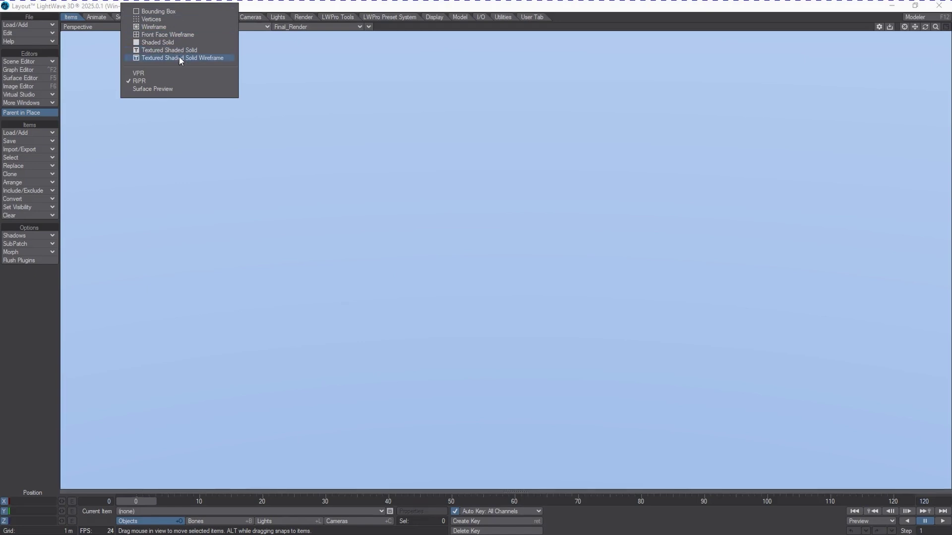
{"action": "left_click", "coordinate": [110, 26]}
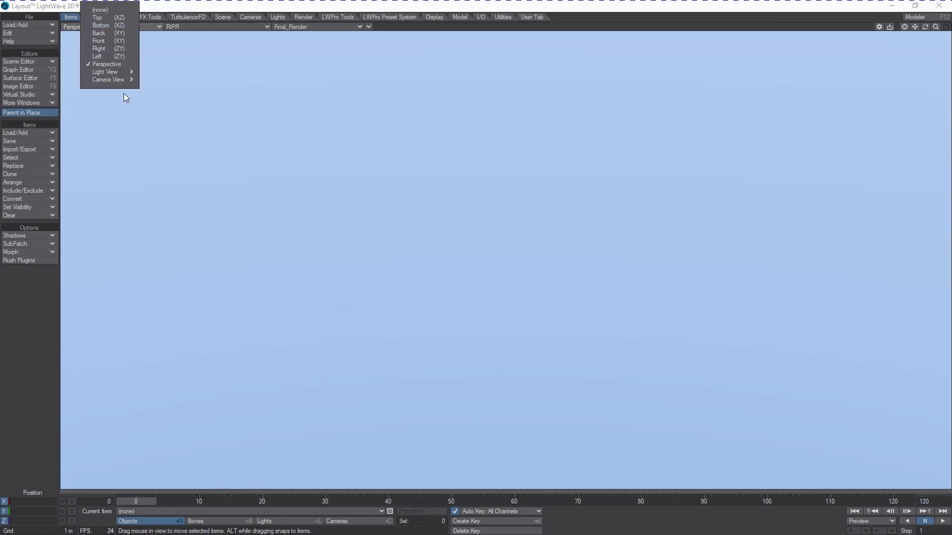
{"action": "mouse_move", "coordinate": [124, 80]}
{"action": "left_click", "coordinate": [157, 81]}
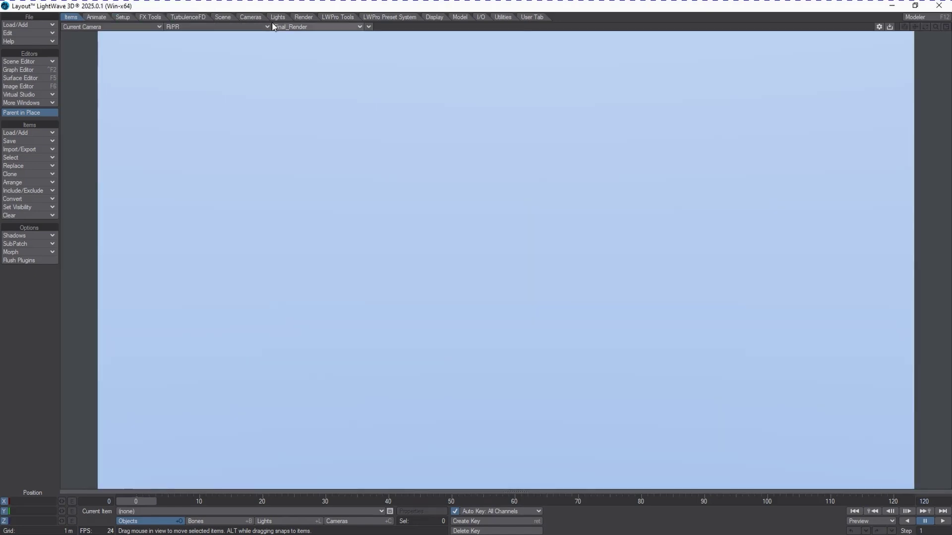
{"action": "left_click", "coordinate": [255, 26]}
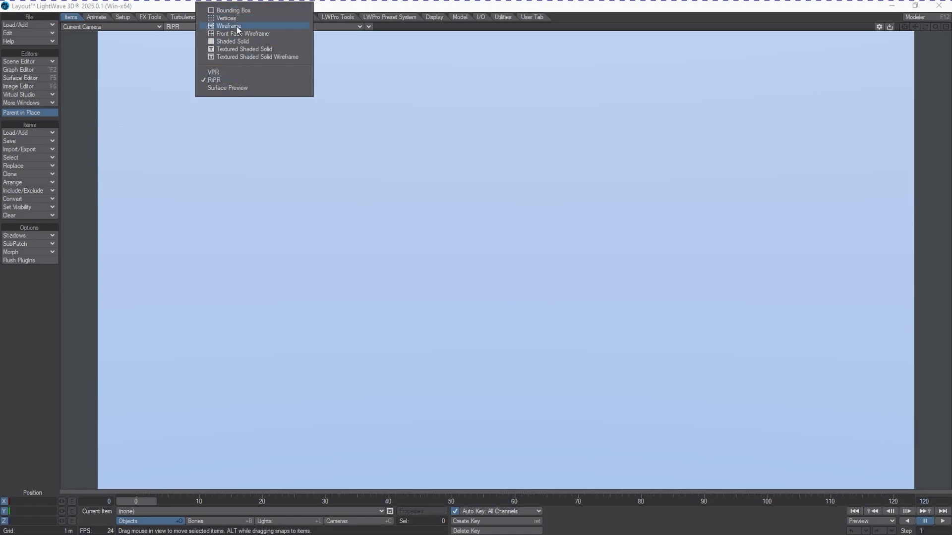
{"action": "left_click", "coordinate": [243, 80]}
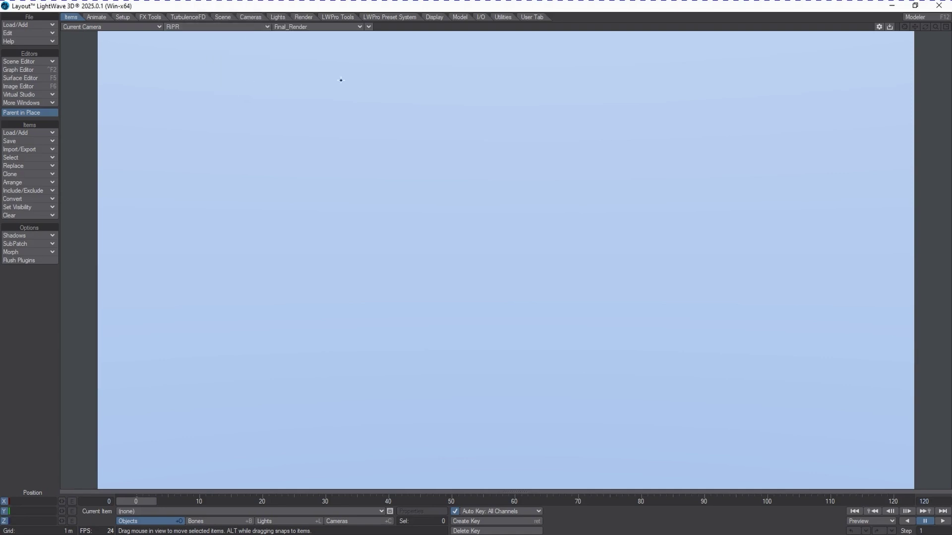
Load schadowplatz_16k.hdr from the HDRIs folder as the HDR image in RiPR's environment settings
{"action": "left_click", "coordinate": [879, 27]}
{"action": "left_click_drag", "start_coordinate": [466, 181], "coordinate": [455, 170]}
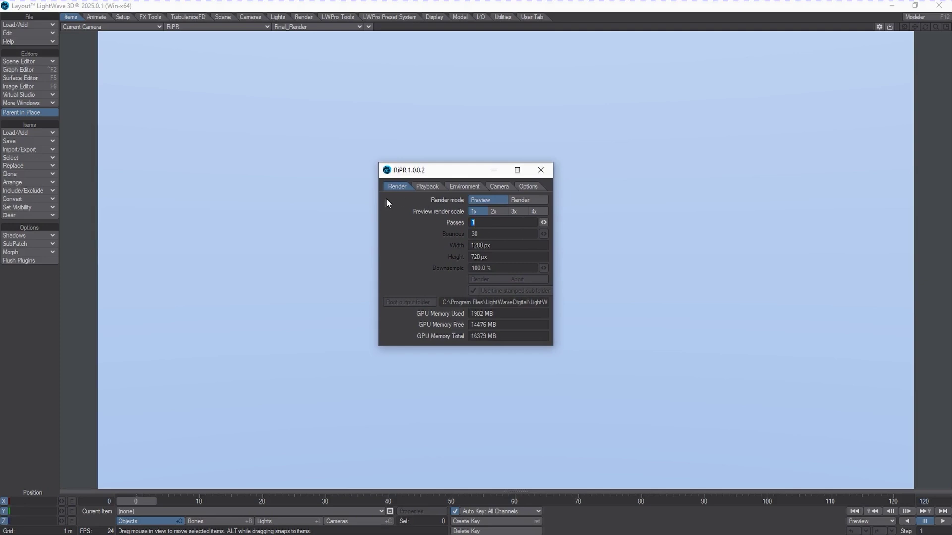
{"action": "left_click", "coordinate": [456, 186]}
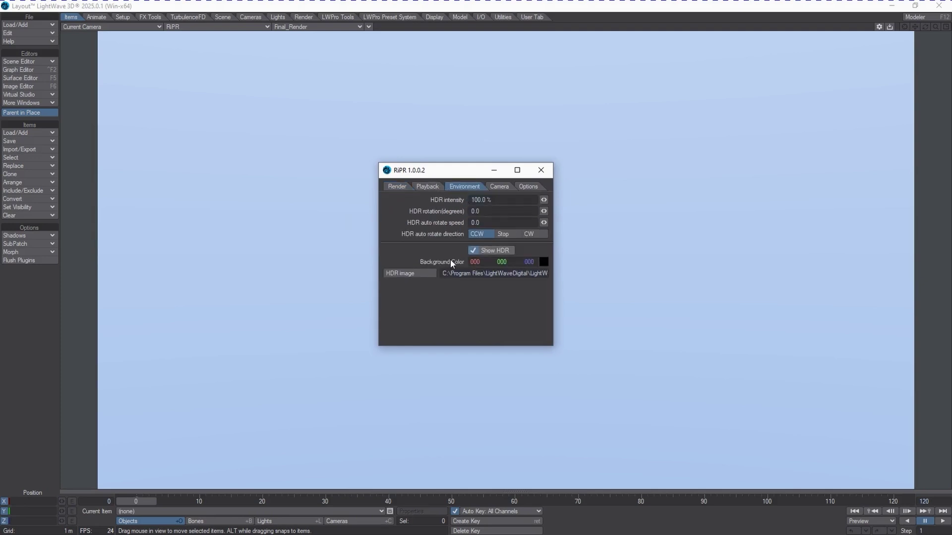
{"action": "left_click", "coordinate": [422, 273]}
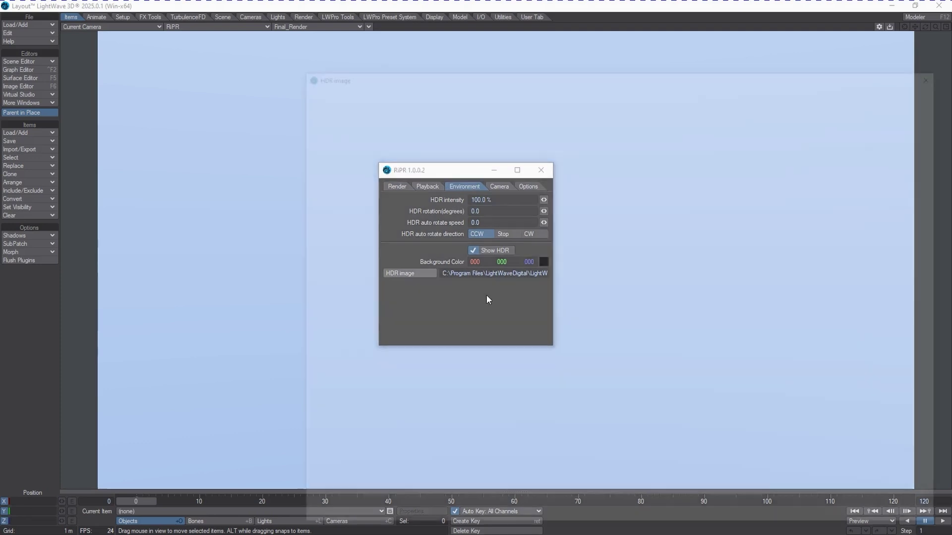
{"action": "scroll", "coordinate": [619, 446], "scroll_direction": "down", "scroll_amount": 5}
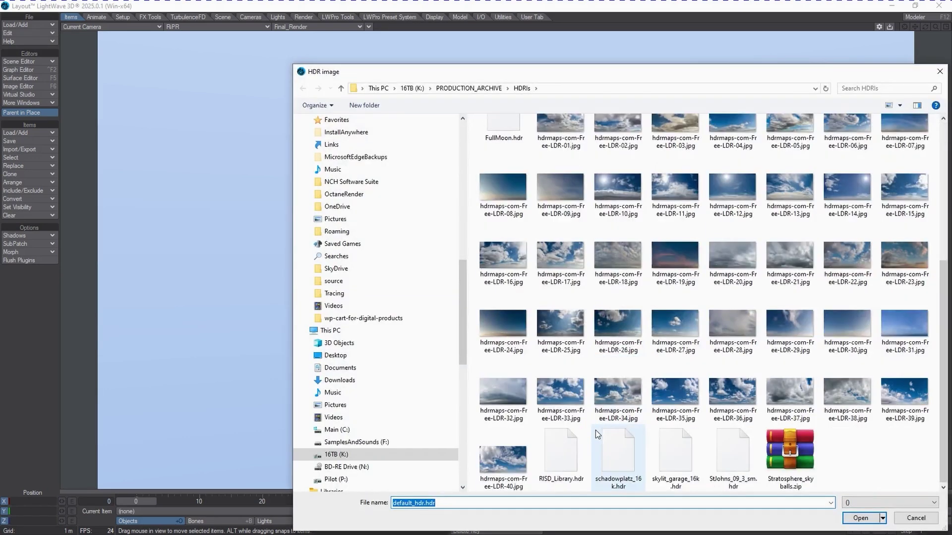
{"action": "left_click", "coordinate": [633, 455]}
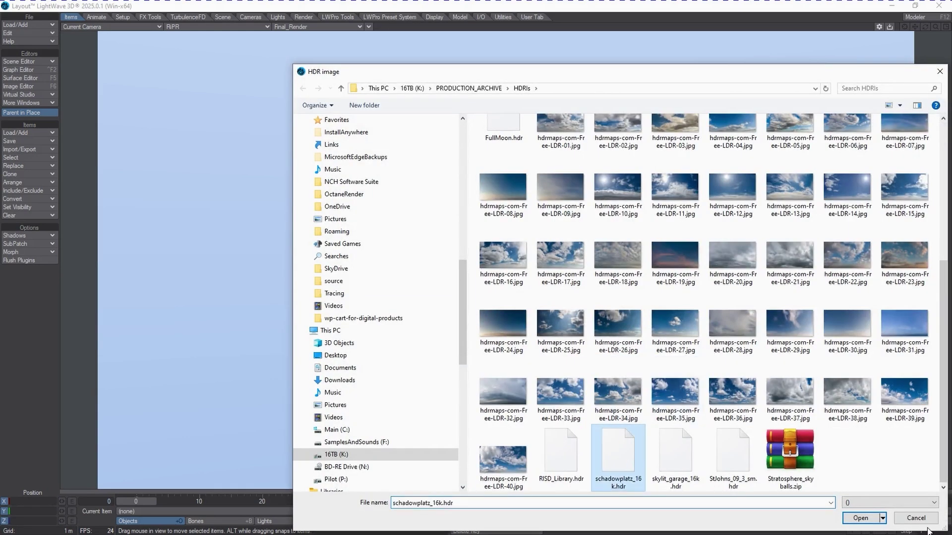
{"action": "left_click", "coordinate": [860, 518]}
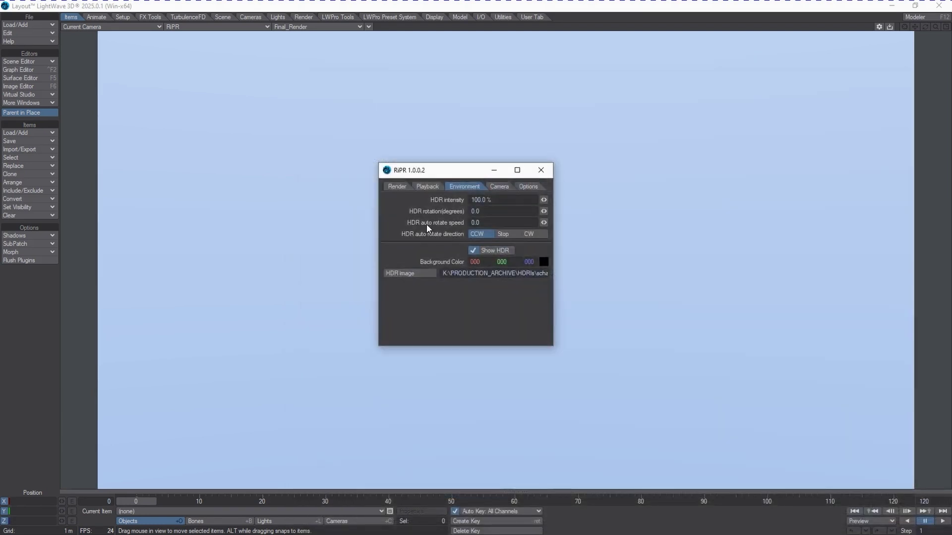
{"action": "left_click_drag", "start_coordinate": [445, 177], "coordinate": [496, 162]}
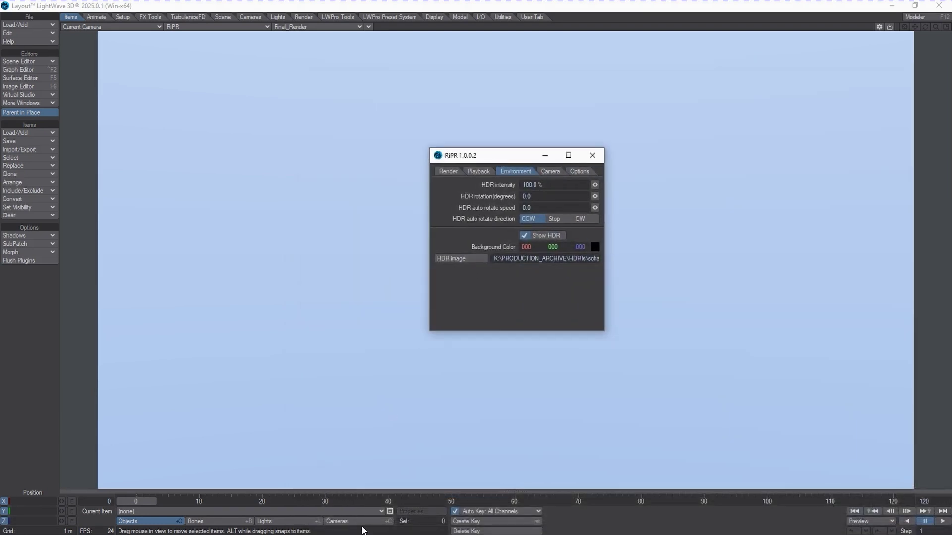
{"action": "left_click", "coordinate": [248, 502]}
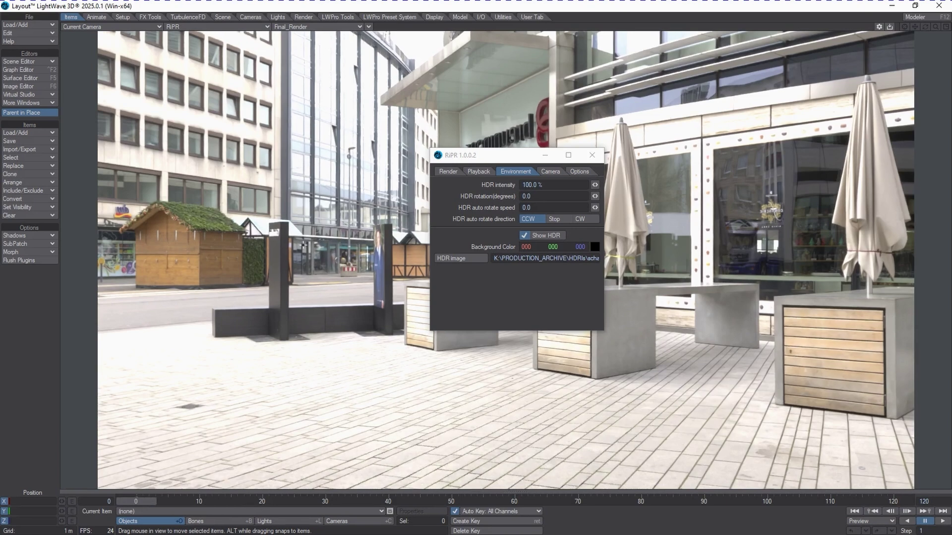
Select the scene camera and open its properties alongside the RiPR settings
{"action": "left_click_drag", "start_coordinate": [502, 155], "coordinate": [549, 123]}
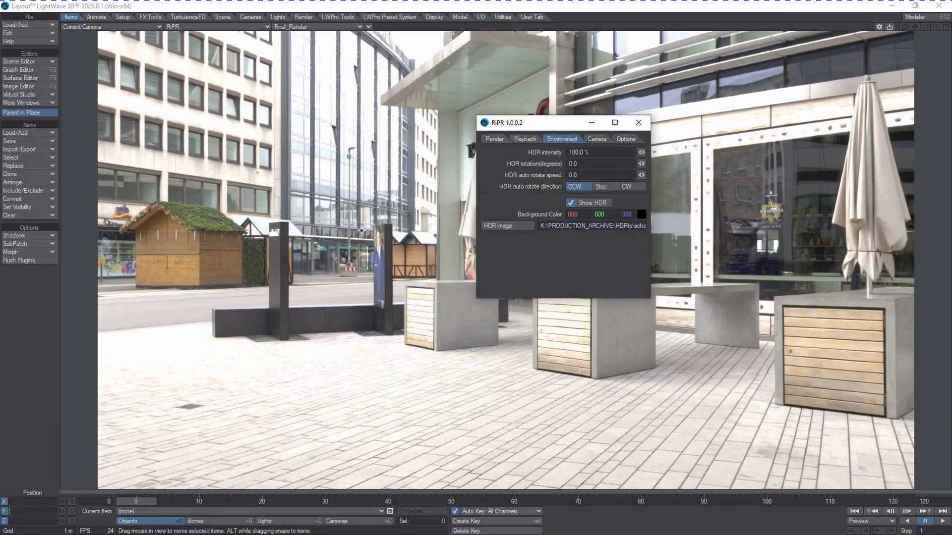
{"action": "left_click", "coordinate": [347, 521]}
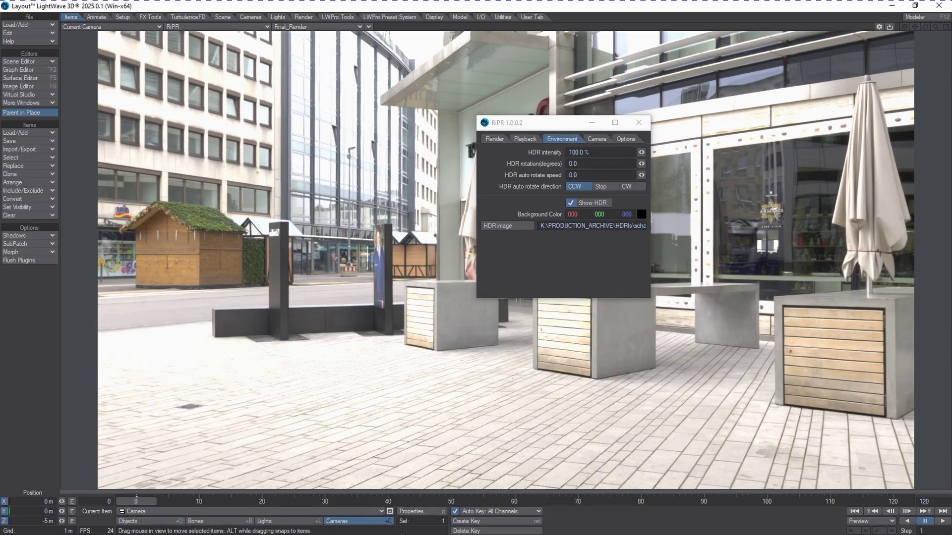
{"action": "left_click", "coordinate": [414, 511]}
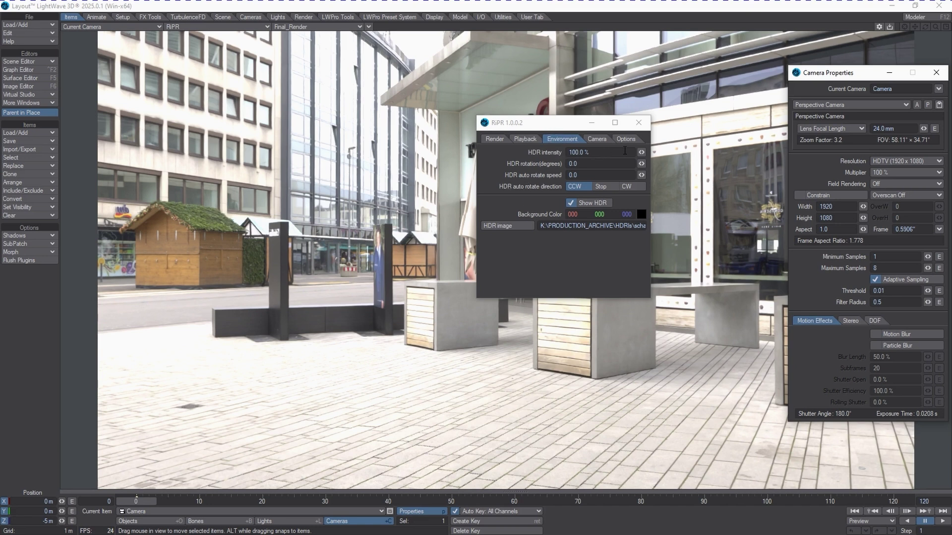
Set the RiPR HDR intensity to 100% and the HDR rotation to 90 degrees
{"action": "left_click", "coordinate": [528, 174]}
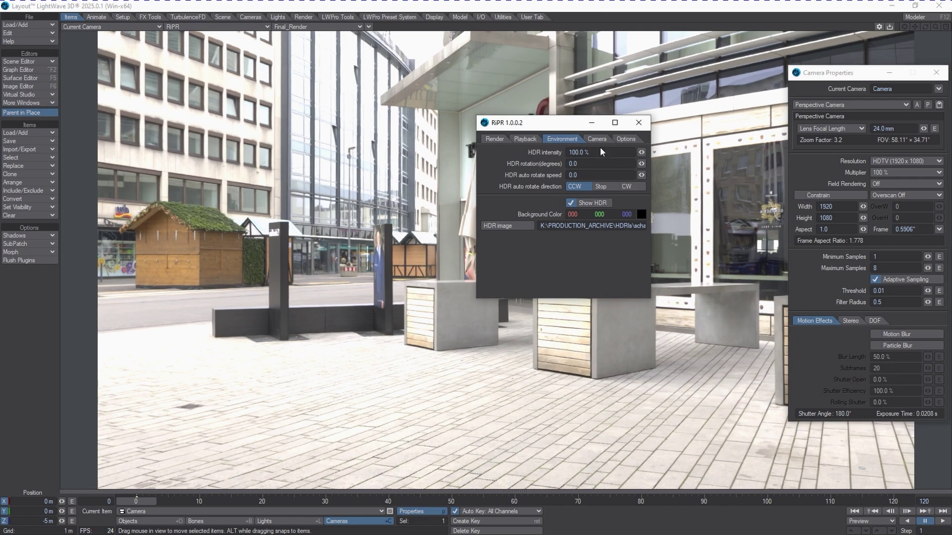
{"action": "left_click_drag", "start_coordinate": [642, 152], "coordinate": [620, 155]}
{"action": "left_click", "coordinate": [605, 152]}
{"action": "left_click", "coordinate": [609, 155]}
{"action": "left_click_drag", "start_coordinate": [595, 152], "coordinate": [522, 162]}
{"action": "type", "text": "100"}
{"action": "key", "text": "Tab"}
{"action": "type", "text": "90"}
{"action": "key", "text": "Tab"}
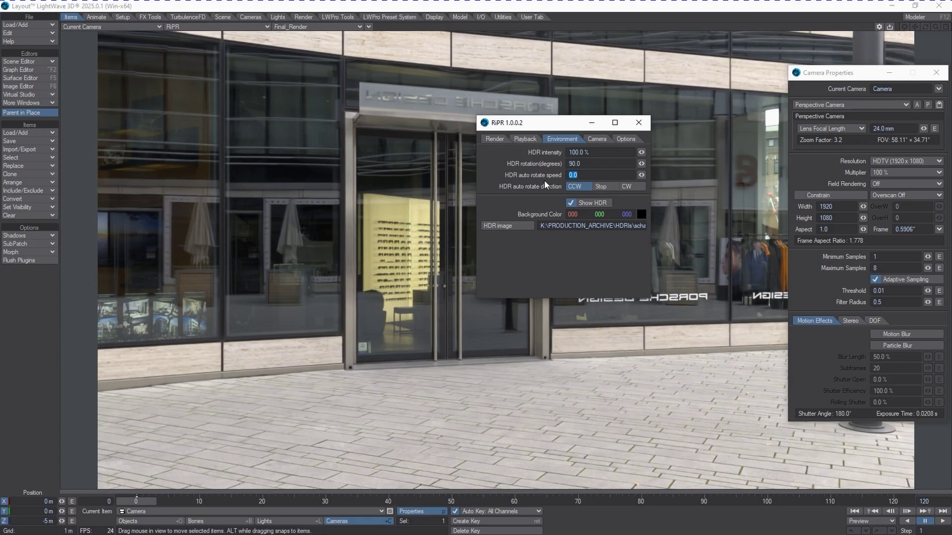
Auto-rotate the HDR clockwise (CW) at a speed of 10
{"action": "type", "text": "10"}
{"action": "key", "text": "Tab"}
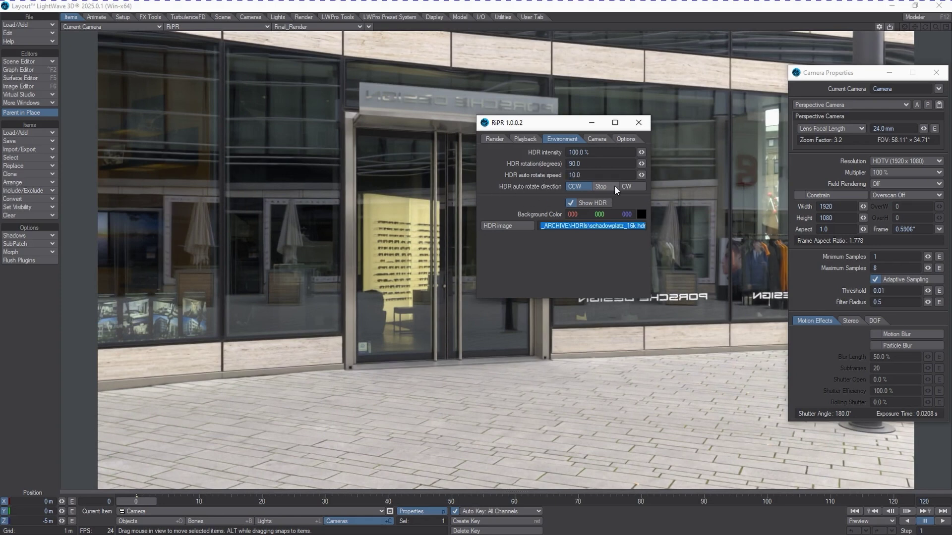
{"action": "left_click", "coordinate": [638, 184]}
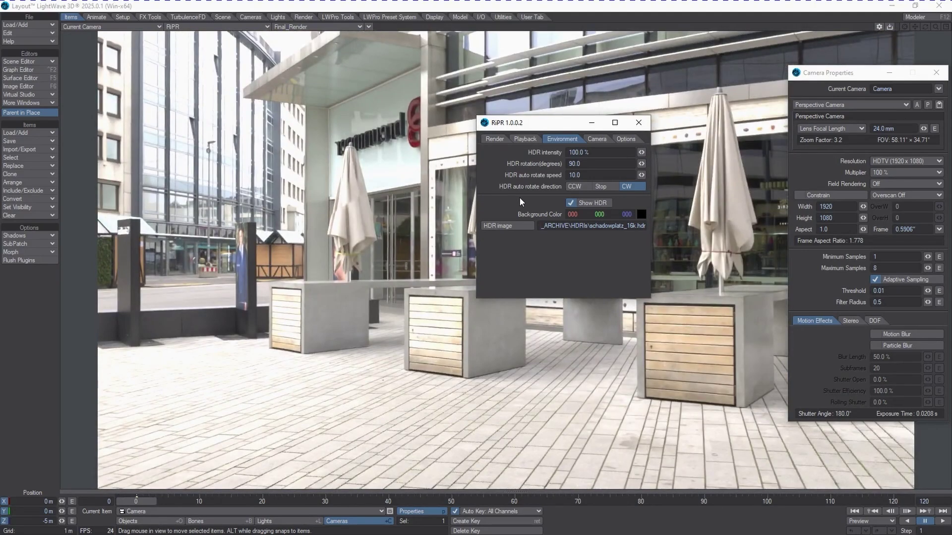
Set the HDR auto rotate speed to 1, run the rotation counter-clockwise (CCW), and stop it
{"action": "left_click_drag", "start_coordinate": [580, 176], "coordinate": [514, 180]}
{"action": "type", "text": "1"}
{"action": "key", "text": "Tab"}
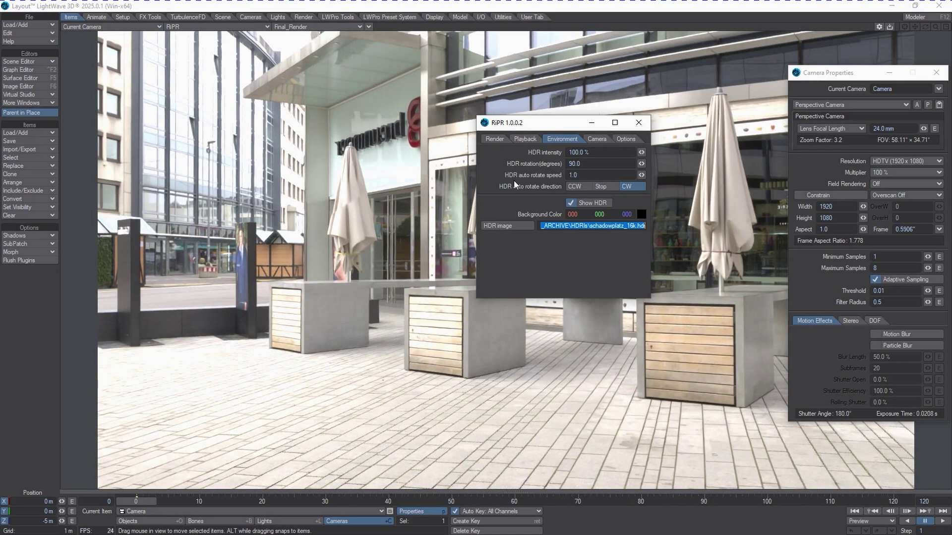
{"action": "left_click", "coordinate": [567, 187]}
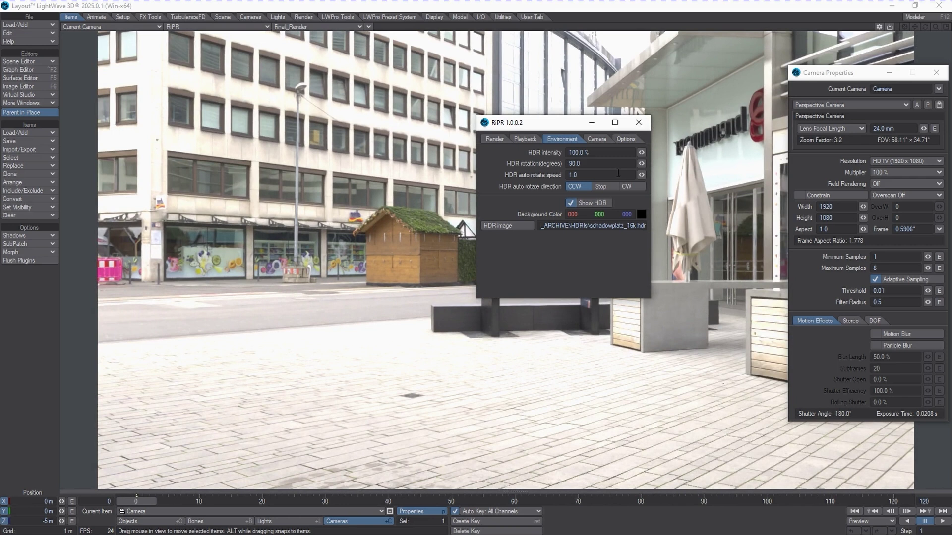
{"action": "left_click", "coordinate": [599, 187]}
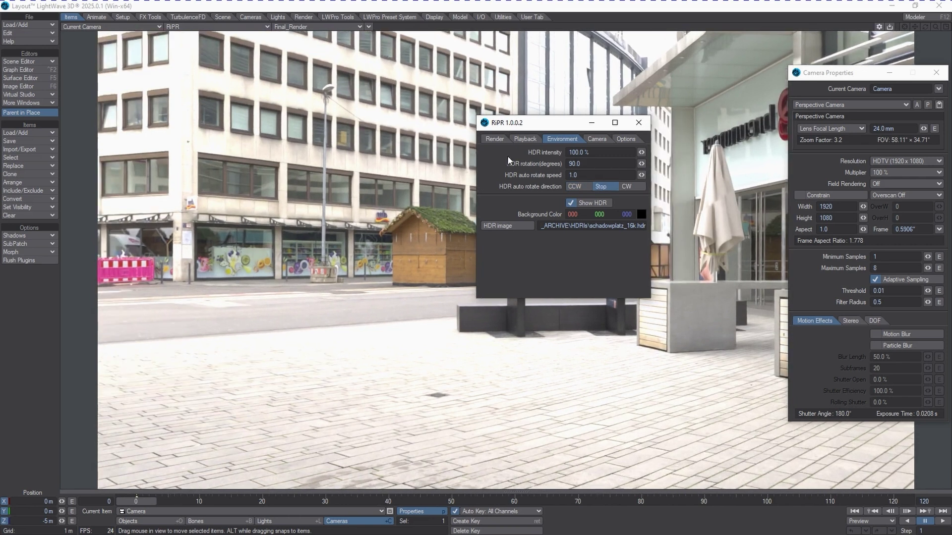
Try HDR rotations of 180, 90 and -90 degrees
{"action": "left_click", "coordinate": [586, 164]}
{"action": "type", "text": "180"}
{"action": "key", "text": "Tab"}
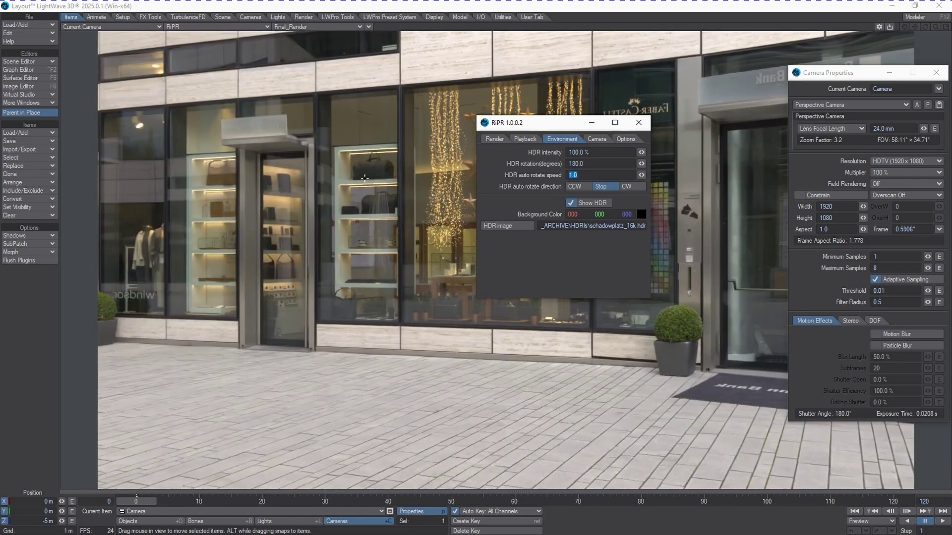
{"action": "left_click", "coordinate": [588, 164]}
{"action": "type", "text": "90"}
{"action": "key", "text": "Tab"}
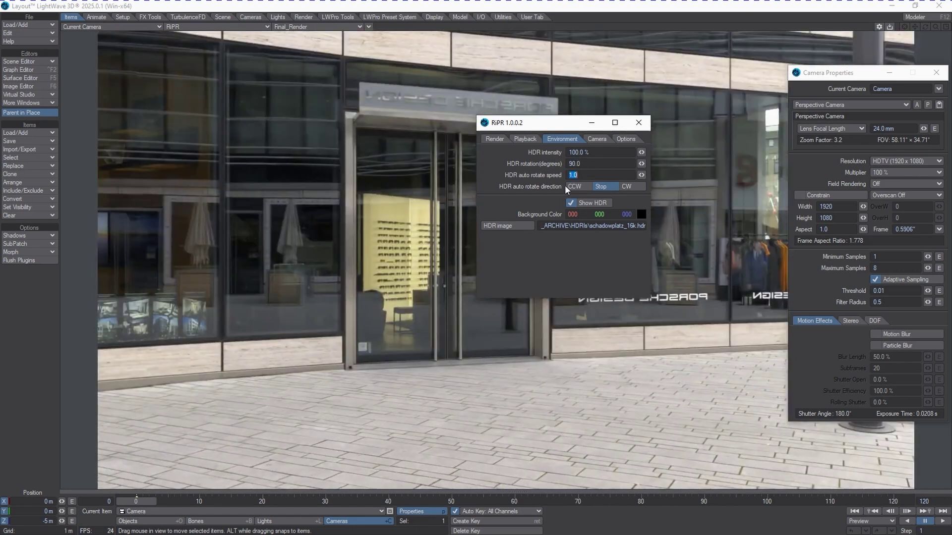
{"action": "left_click", "coordinate": [590, 164]}
{"action": "type", "text": "-90"}
{"action": "key", "text": "Tab"}
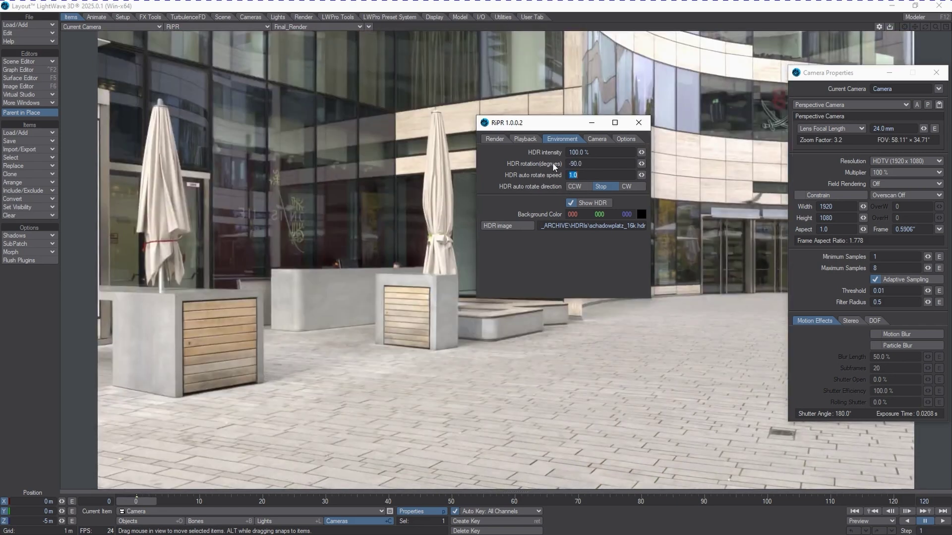
Reset the HDR rotation and set it to -120 degrees
{"action": "left_click_drag", "start_coordinate": [640, 164], "coordinate": [390, 170]}
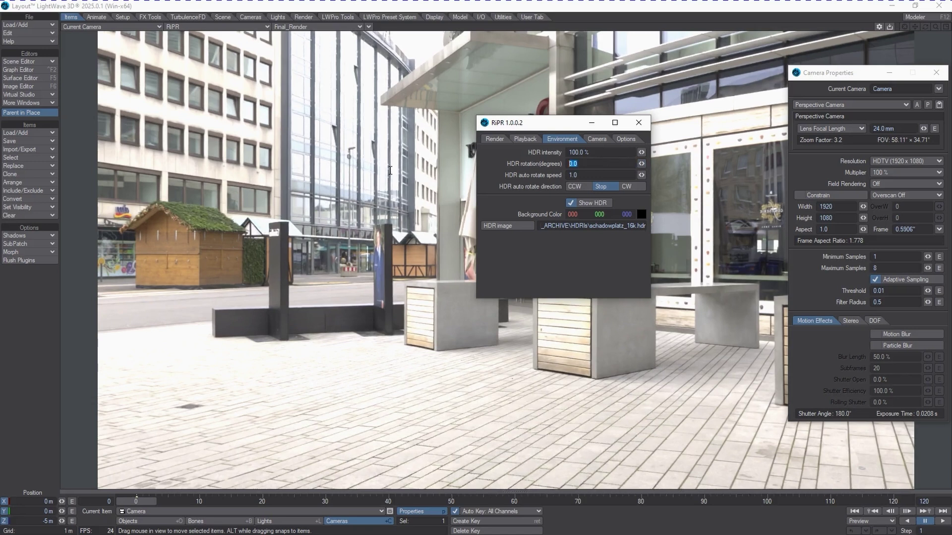
{"action": "type", "text": "-120"}
{"action": "key", "text": "Tab"}
{"action": "left_click_drag", "start_coordinate": [537, 129], "coordinate": [593, 141]}
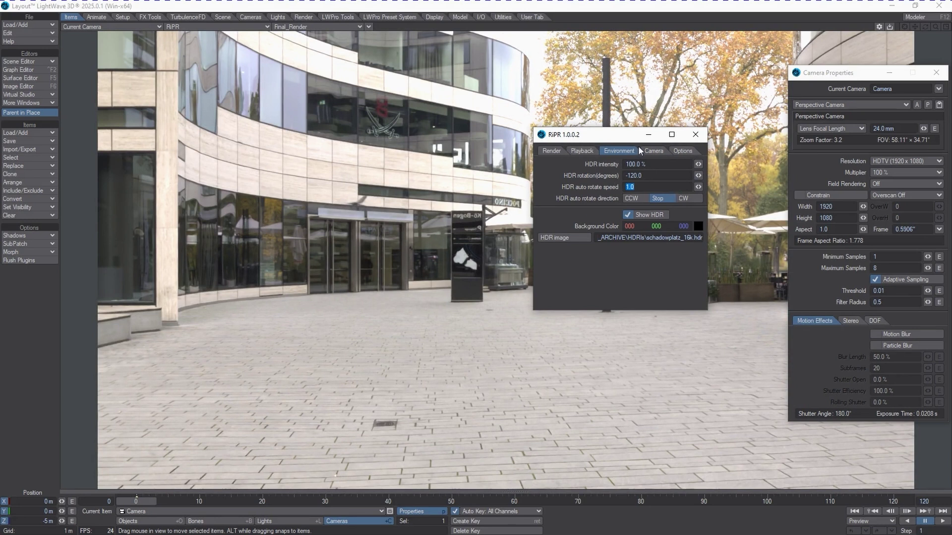
Compare RiPR's focal distance and aperture settings with the scene camera's depth of field properties
{"action": "left_click", "coordinate": [653, 151]}
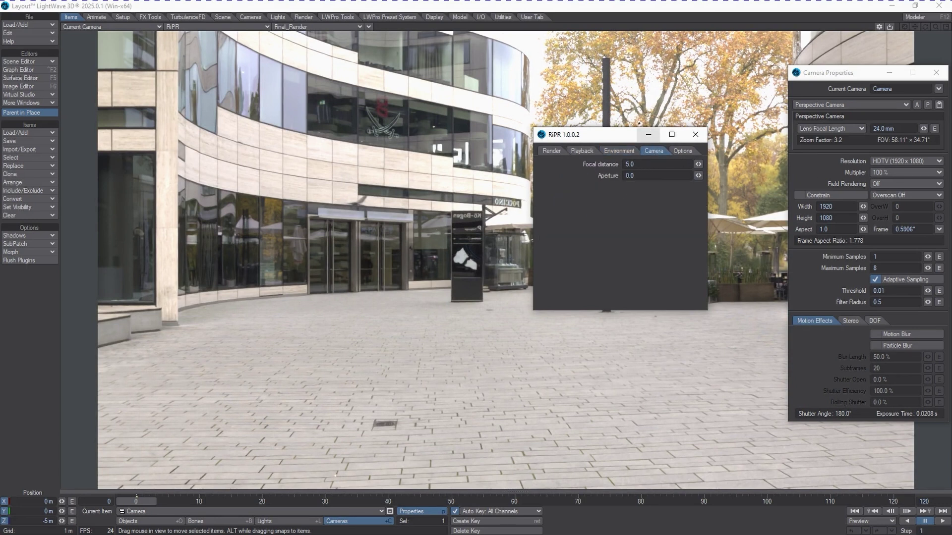
{"action": "left_click_drag", "start_coordinate": [611, 137], "coordinate": [642, 197]}
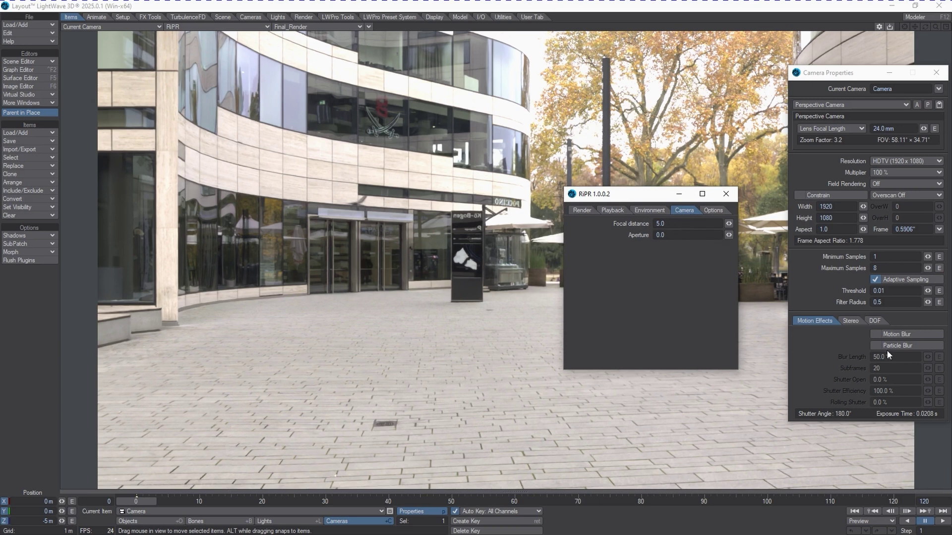
{"action": "left_click", "coordinate": [875, 321]}
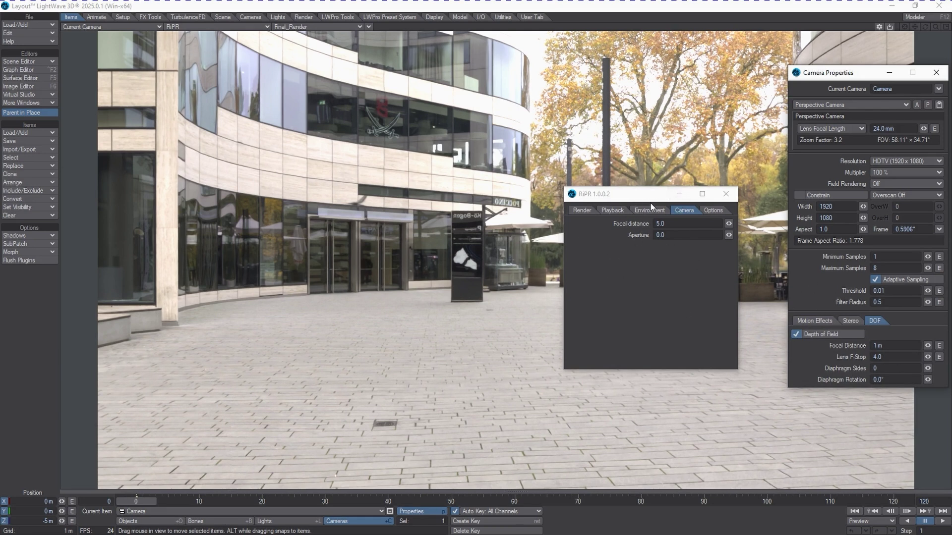
{"action": "left_click_drag", "start_coordinate": [650, 194], "coordinate": [627, 171]}
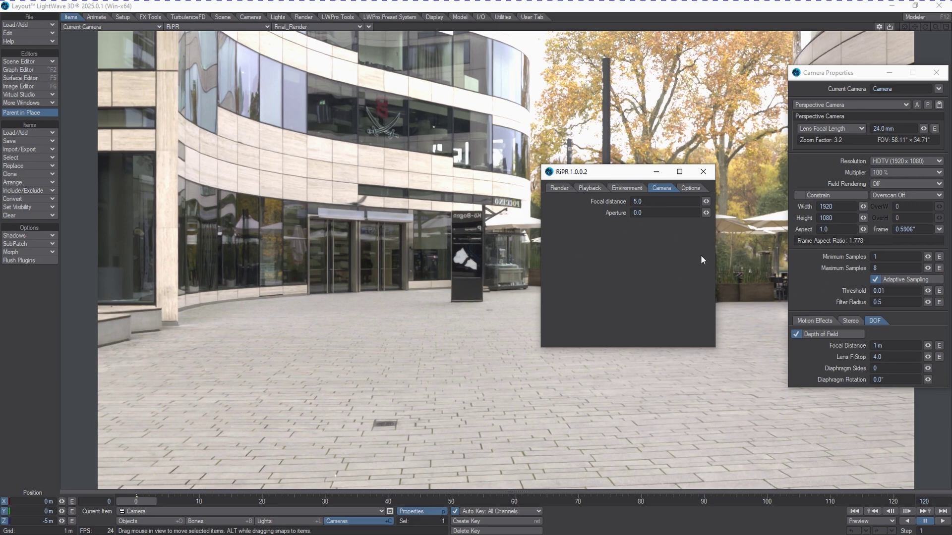
Set the RiPR camera aperture to 1
{"action": "left_click", "coordinate": [680, 213]}
{"action": "type", "text": "1"}
{"action": "key", "text": "Return"}
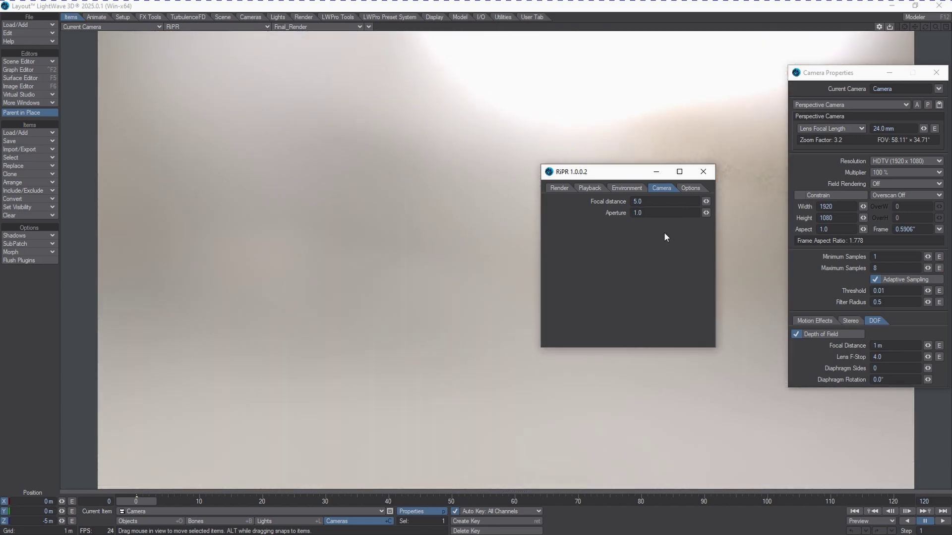
Lower the RiPR camera aperture to 0.038 to reduce the background blur
{"action": "left_click_drag", "start_coordinate": [595, 171], "coordinate": [675, 257]}
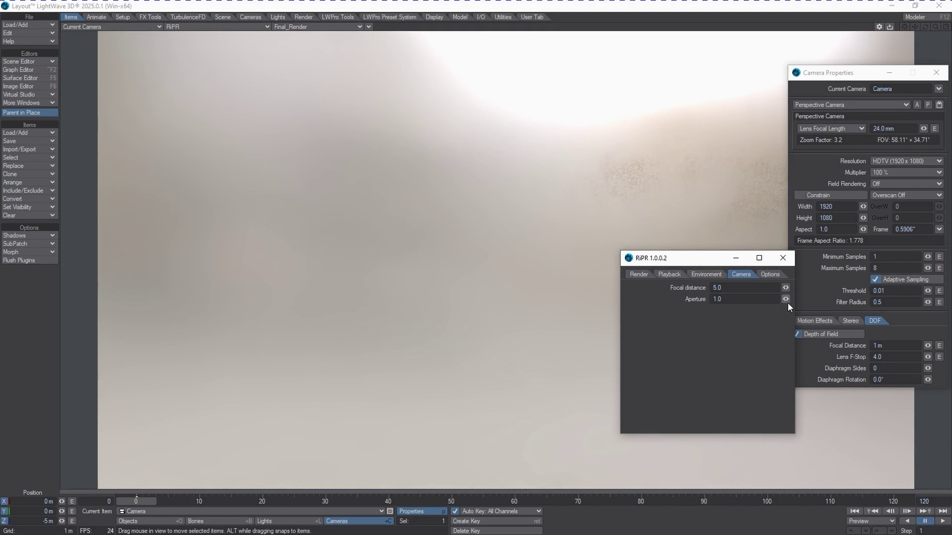
{"action": "mouse_move", "coordinate": [786, 299]}
{"action": "left_mouse_down"}
{"action": "mouse_move", "coordinate": [776, 300]}
{"action": "mouse_move", "coordinate": [785, 300]}
{"action": "left_mouse_up"}
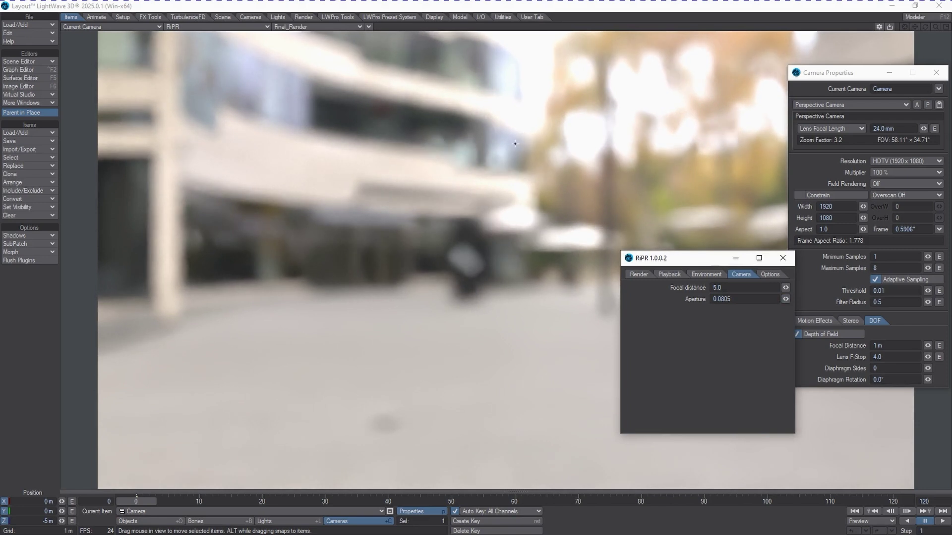
{"action": "left_click_drag", "start_coordinate": [786, 301], "coordinate": [781, 301]}
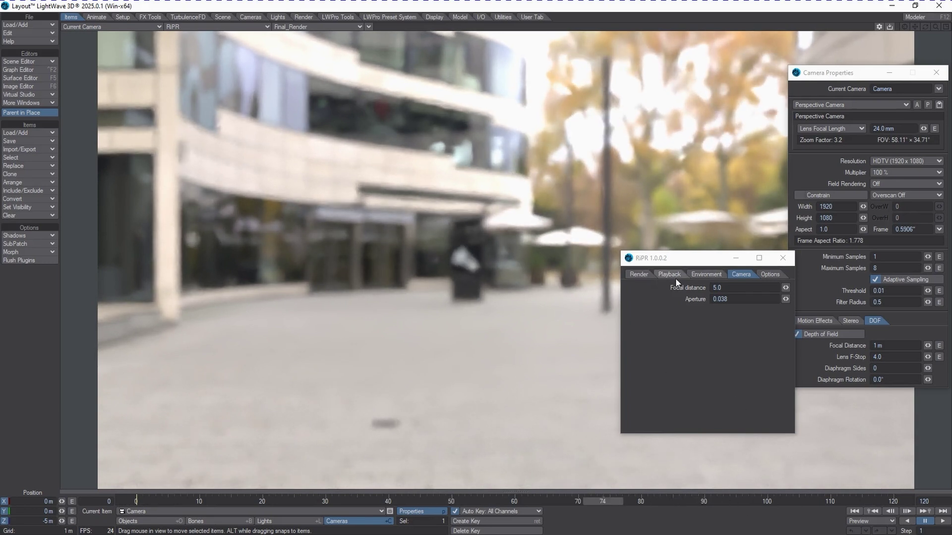
Set RiPR's screengrab folder to P:\RiPRGrabs
{"action": "left_click", "coordinate": [771, 275]}
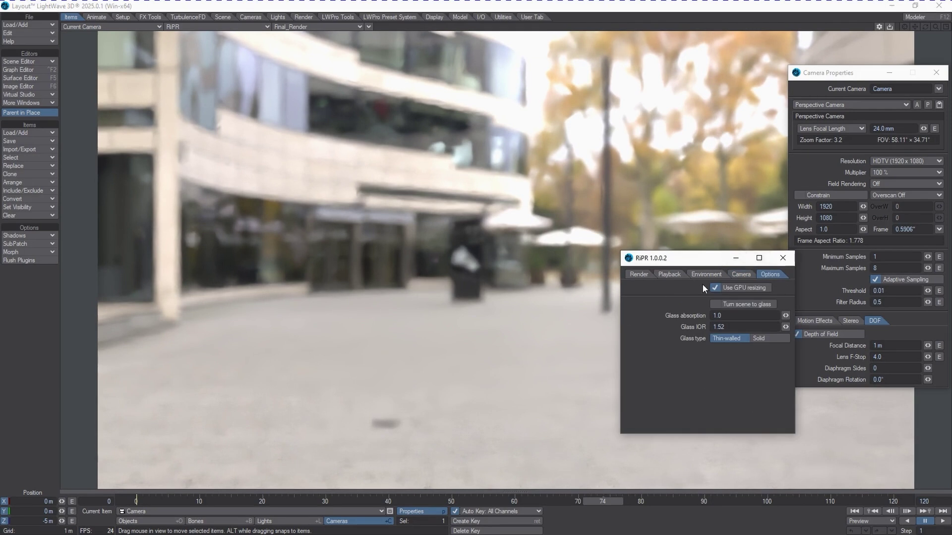
{"action": "left_click", "coordinate": [675, 274]}
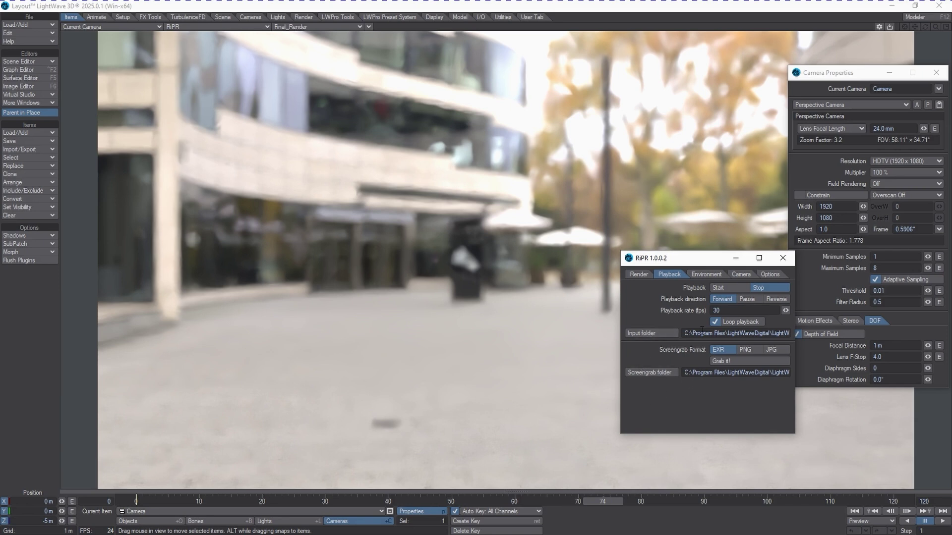
{"action": "left_click", "coordinate": [659, 374]}
{"action": "double_click", "coordinate": [433, 285]}
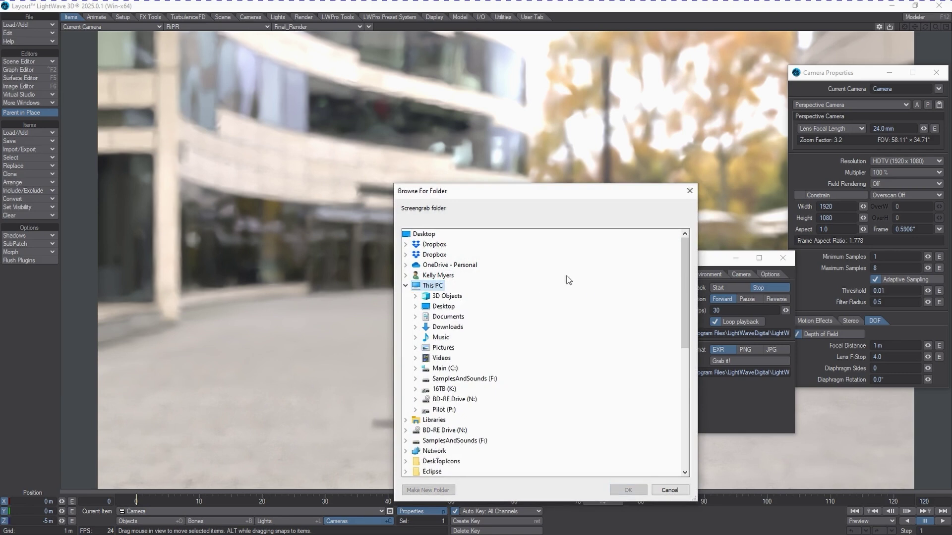
{"action": "scroll", "coordinate": [501, 311], "scroll_direction": "down", "scroll_amount": 3}
{"action": "double_click", "coordinate": [444, 306]}
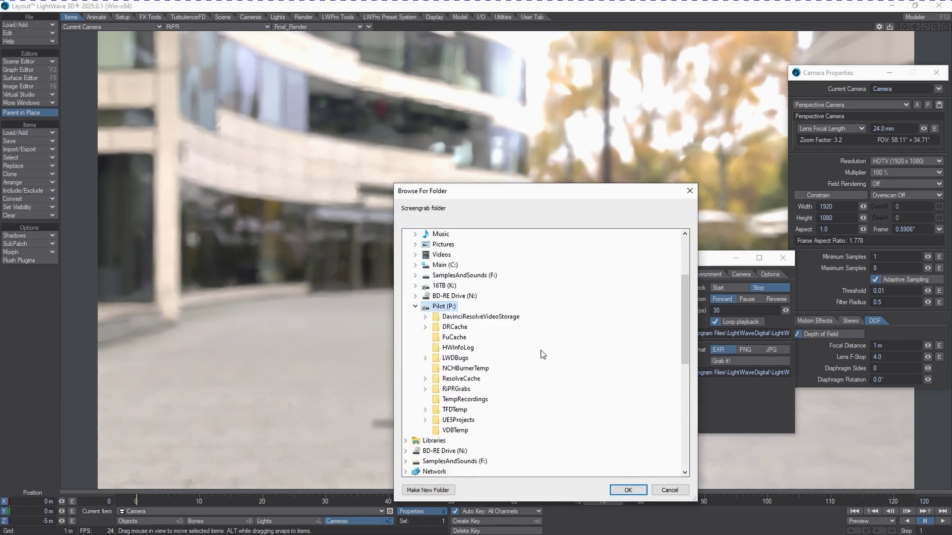
{"action": "scroll", "coordinate": [496, 356], "scroll_direction": "down", "scroll_amount": 1}
{"action": "double_click", "coordinate": [459, 358]}
{"action": "scroll", "coordinate": [530, 447], "scroll_direction": "down", "scroll_amount": 2}
{"action": "scroll", "coordinate": [456, 397], "scroll_direction": "down", "scroll_amount": 1}
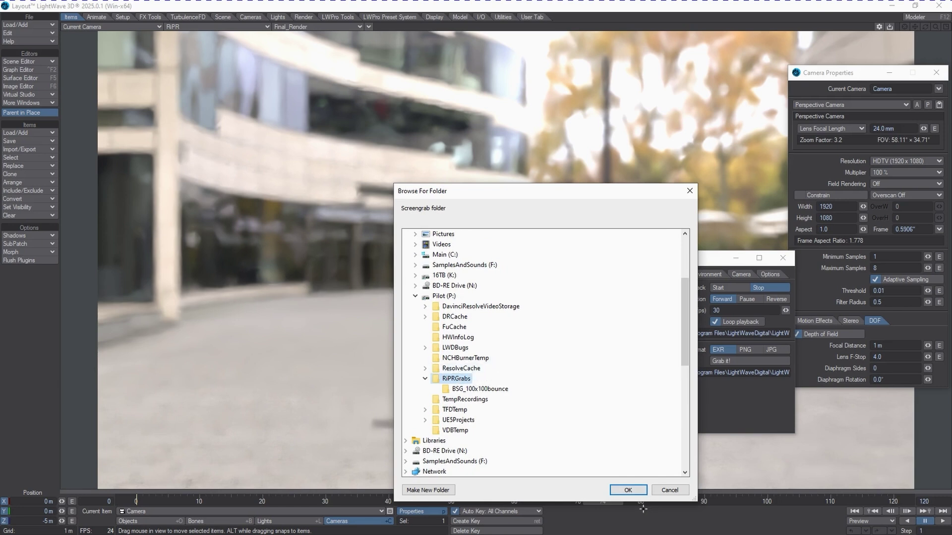
{"action": "left_click", "coordinate": [628, 490]}
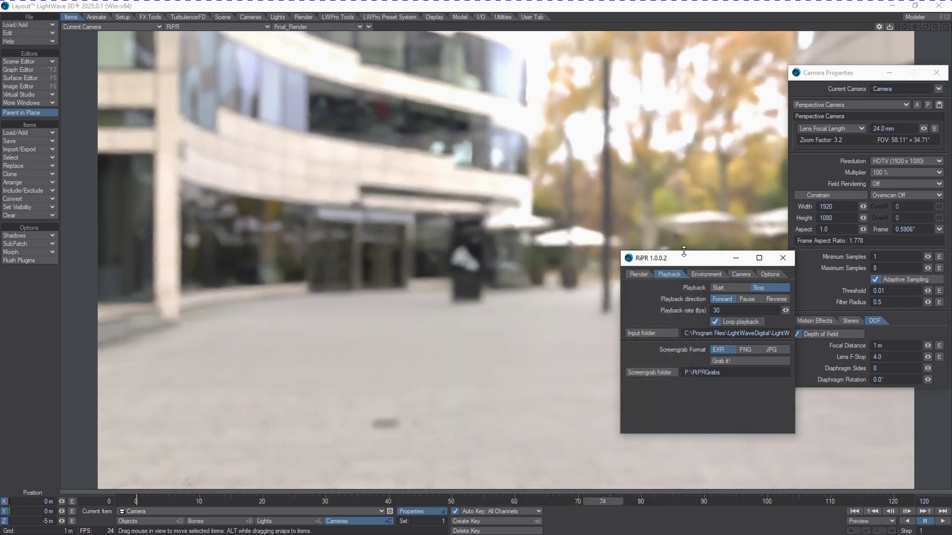
{"action": "left_click_drag", "start_coordinate": [685, 262], "coordinate": [650, 120]}
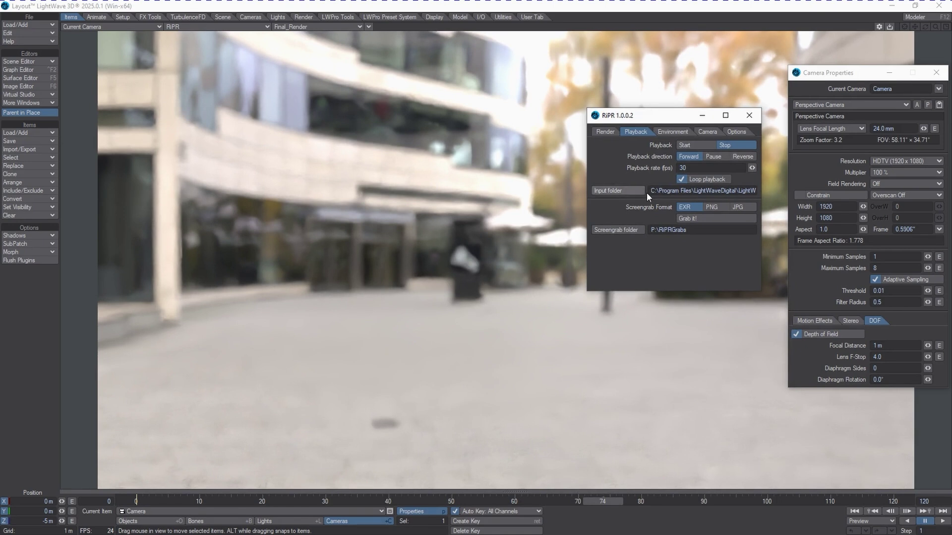
{"action": "left_click", "coordinate": [626, 190]}
{"action": "scroll", "coordinate": [460, 296], "scroll_direction": "down", "scroll_amount": 2}
{"action": "scroll", "coordinate": [460, 296], "scroll_direction": "up", "scroll_amount": 2}
{"action": "left_click", "coordinate": [669, 491]}
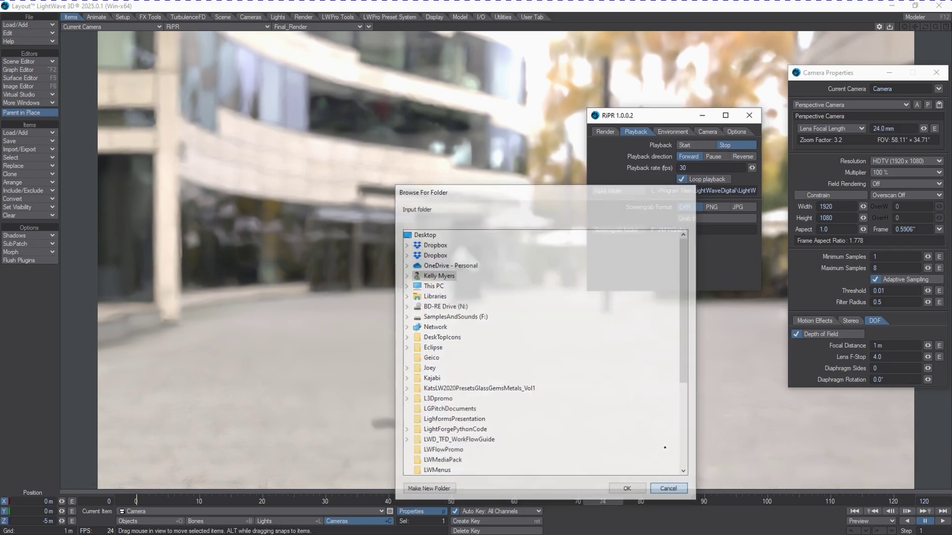
Try preview render scales of 2x, 3x and 4x, comparing GPU memory use, and return the scale to 1x
{"action": "left_click", "coordinate": [606, 132]}
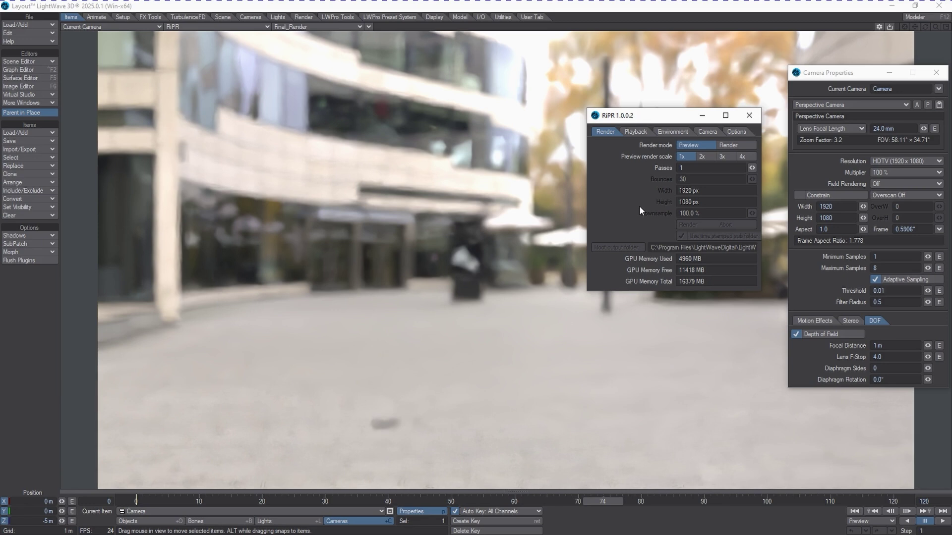
{"action": "left_click_drag", "start_coordinate": [642, 120], "coordinate": [640, 97]}
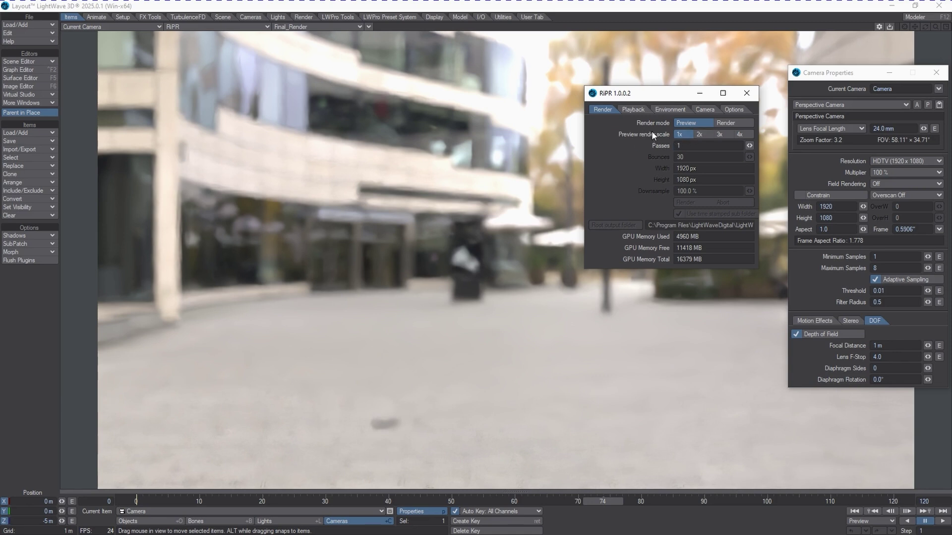
{"action": "left_click", "coordinate": [706, 138]}
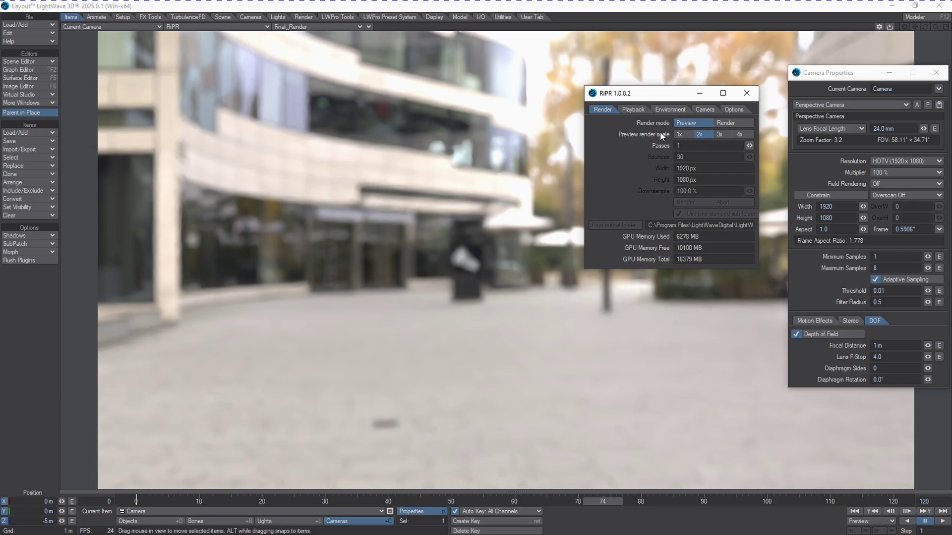
{"action": "left_click", "coordinate": [678, 136]}
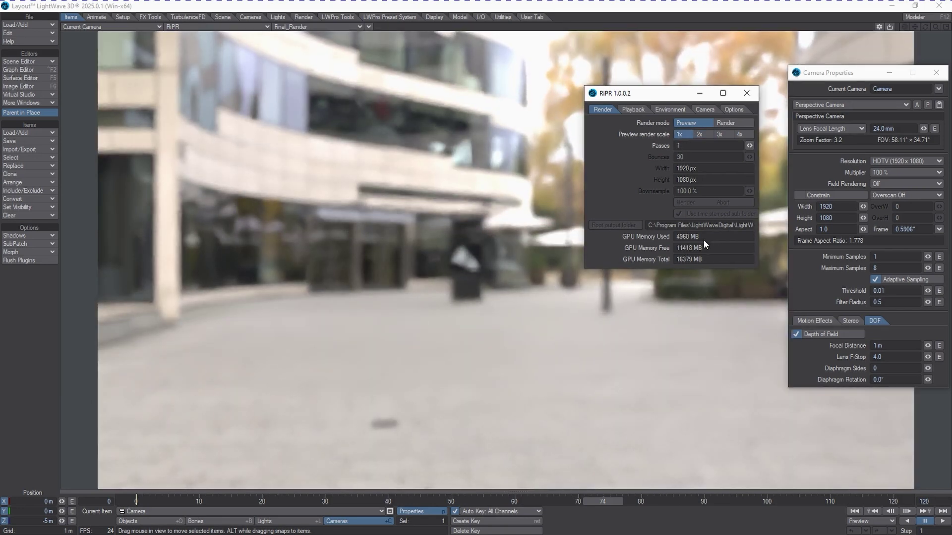
{"action": "left_click", "coordinate": [699, 135]}
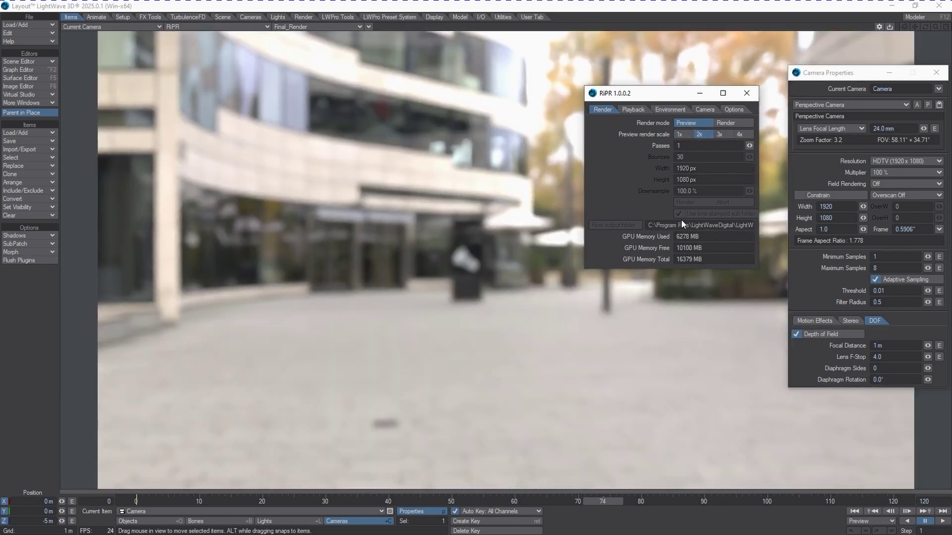
{"action": "left_click", "coordinate": [719, 134]}
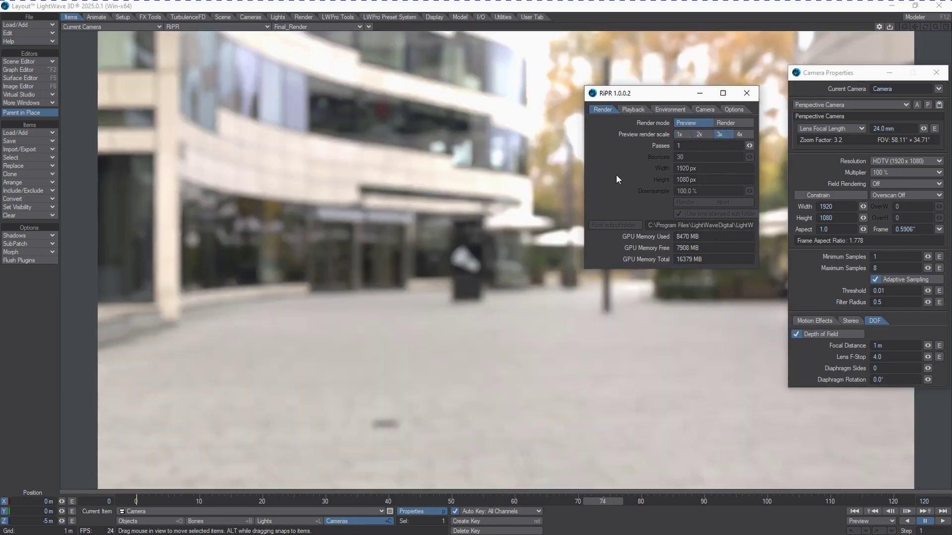
{"action": "left_click", "coordinate": [740, 135]}
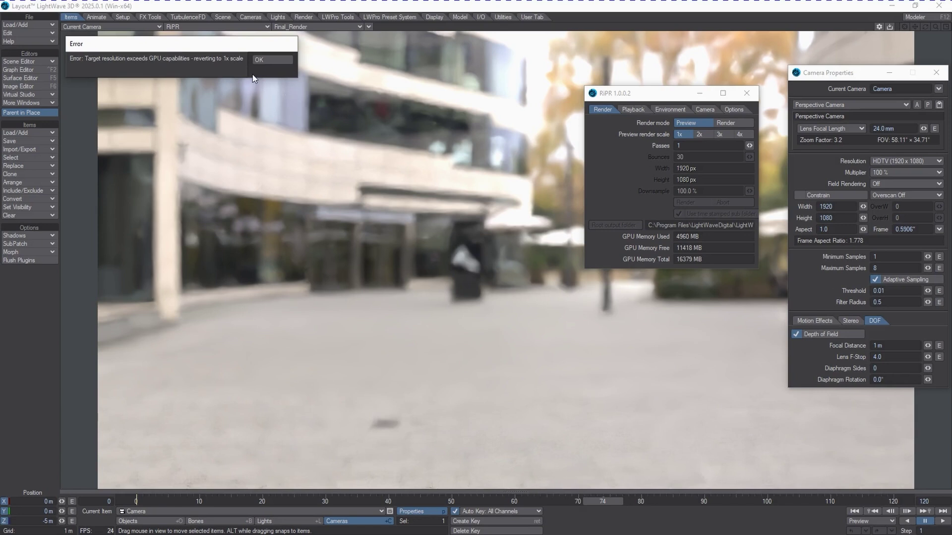
{"action": "left_click", "coordinate": [266, 61]}
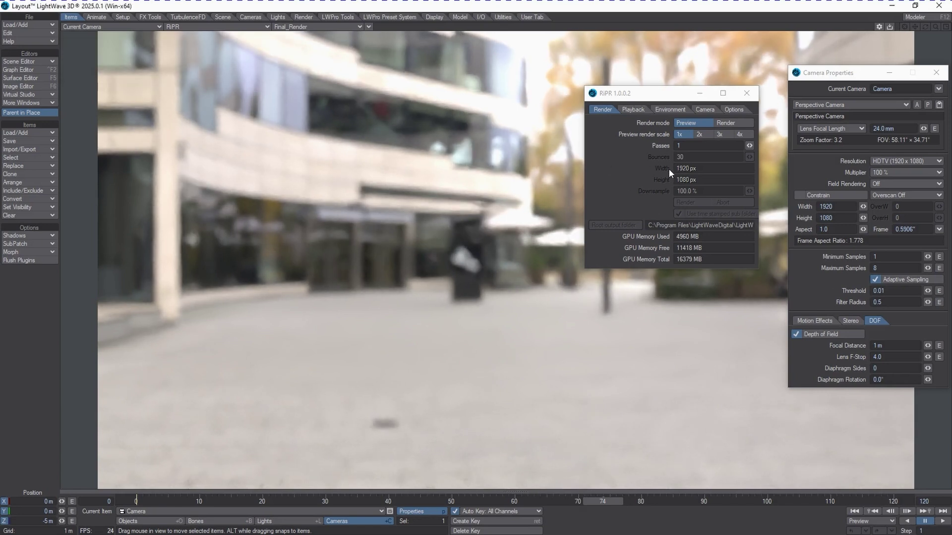
{"action": "left_click", "coordinate": [704, 135]}
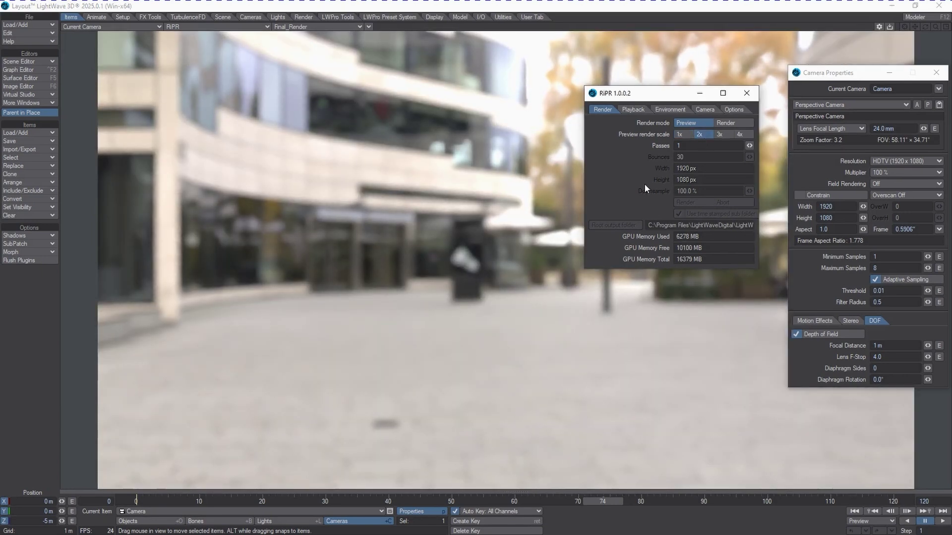
{"action": "left_click", "coordinate": [721, 134]}
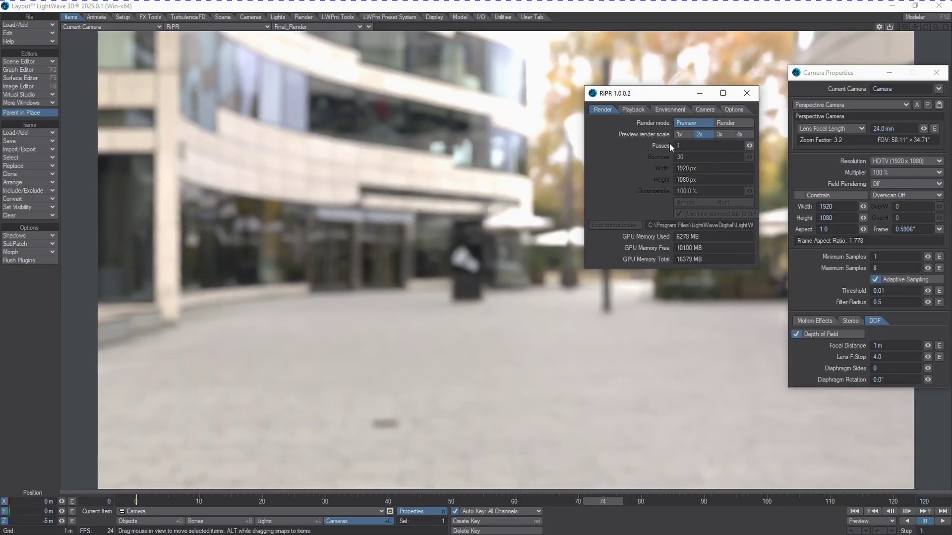
{"action": "left_click", "coordinate": [681, 134]}
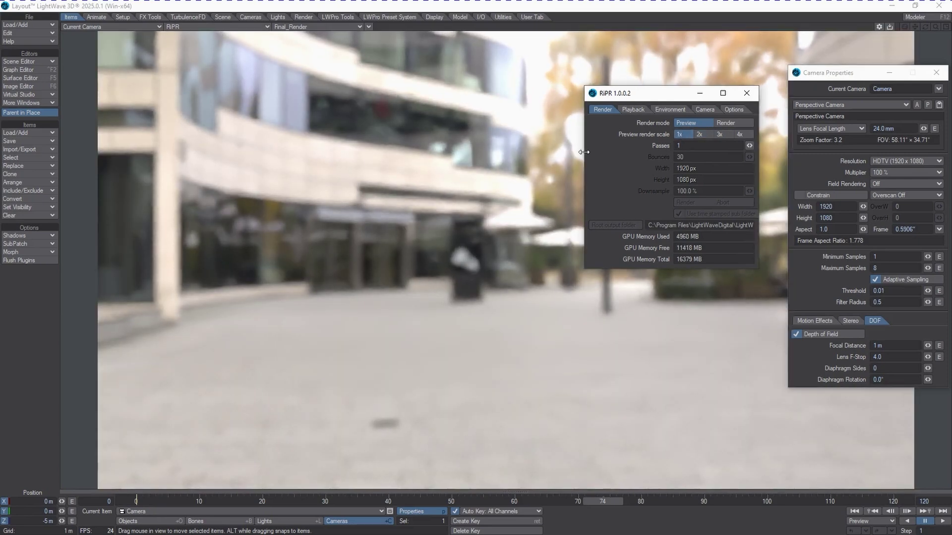
{"action": "left_click_drag", "start_coordinate": [624, 98], "coordinate": [637, 154]}
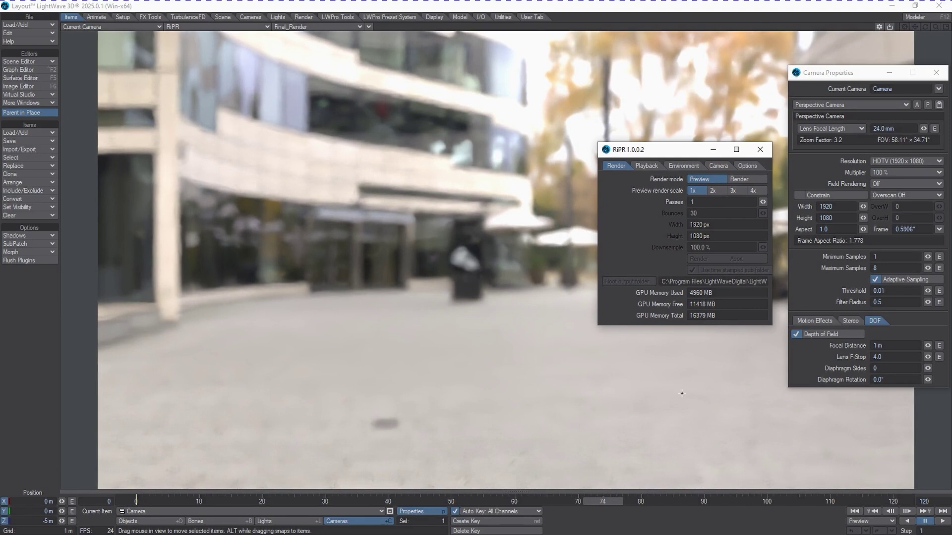
Return to frame 0 and choose Galactica_Full_RiPR_3.lws in the BSGRipr folder as the scene to load items from
{"action": "left_click_drag", "start_coordinate": [602, 504], "coordinate": [136, 503]}
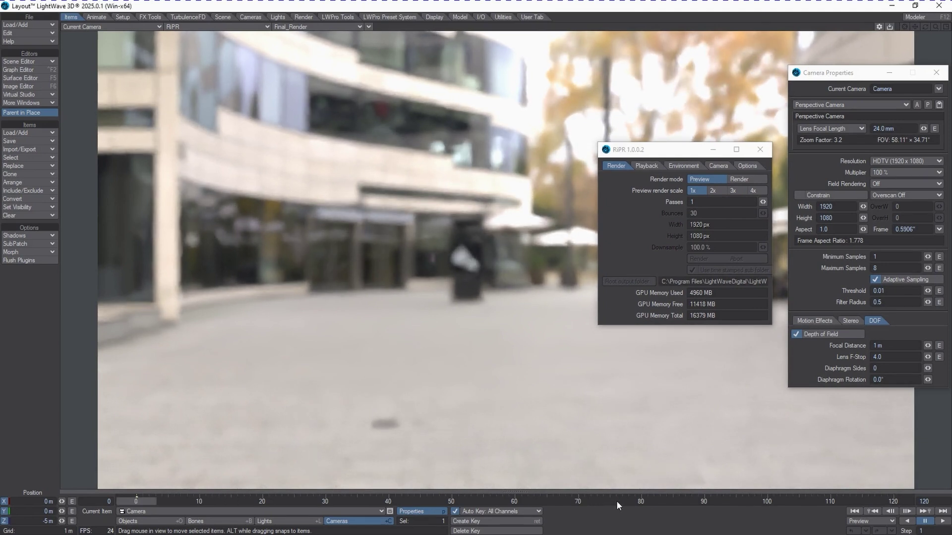
{"action": "left_click", "coordinate": [28, 25]}
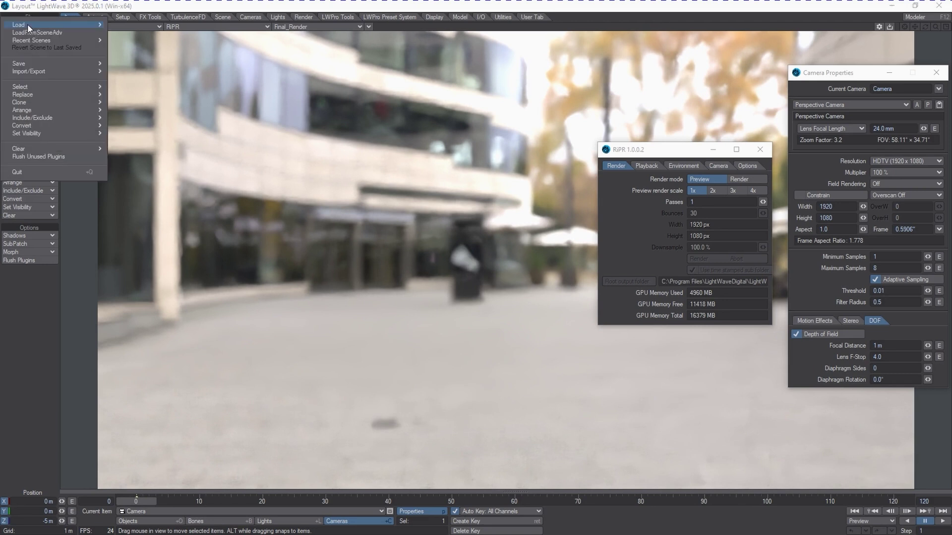
{"action": "mouse_move", "coordinate": [28, 24]}
{"action": "mouse_move", "coordinate": [171, 32]}
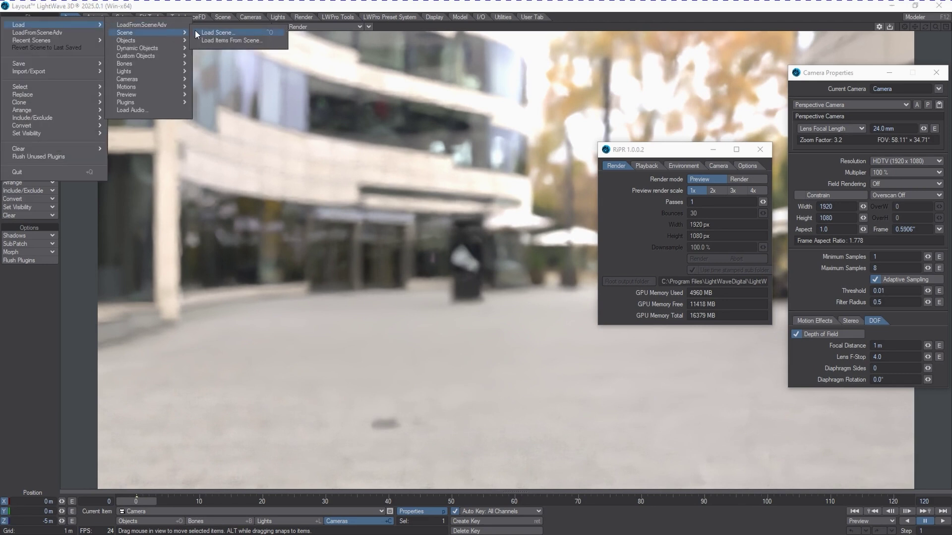
{"action": "left_click", "coordinate": [260, 39]}
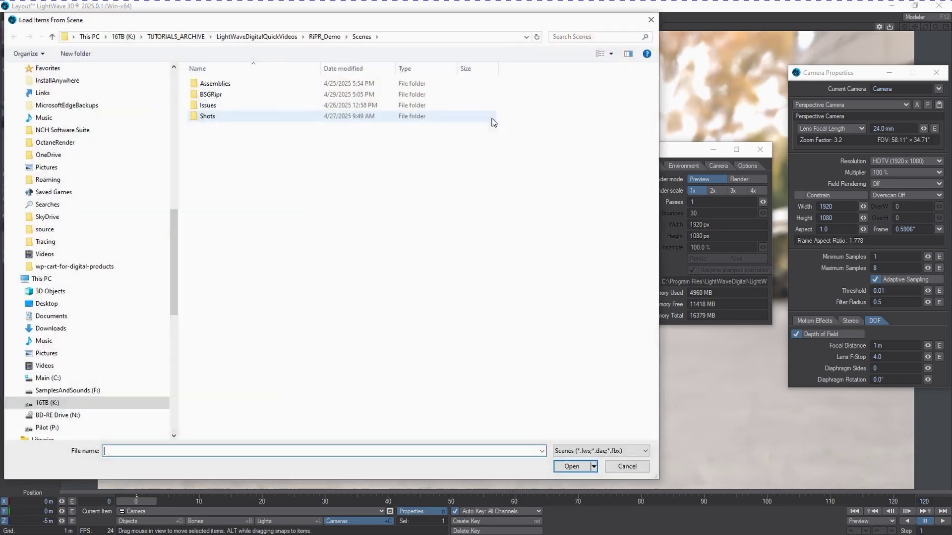
{"action": "double_click", "coordinate": [240, 97]}
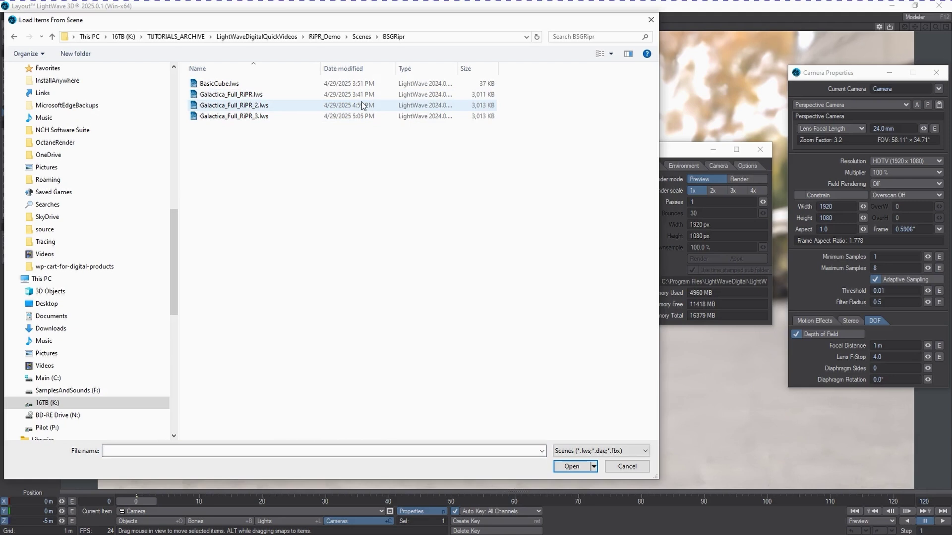
{"action": "left_click", "coordinate": [225, 117]}
{"action": "left_click", "coordinate": [580, 471]}
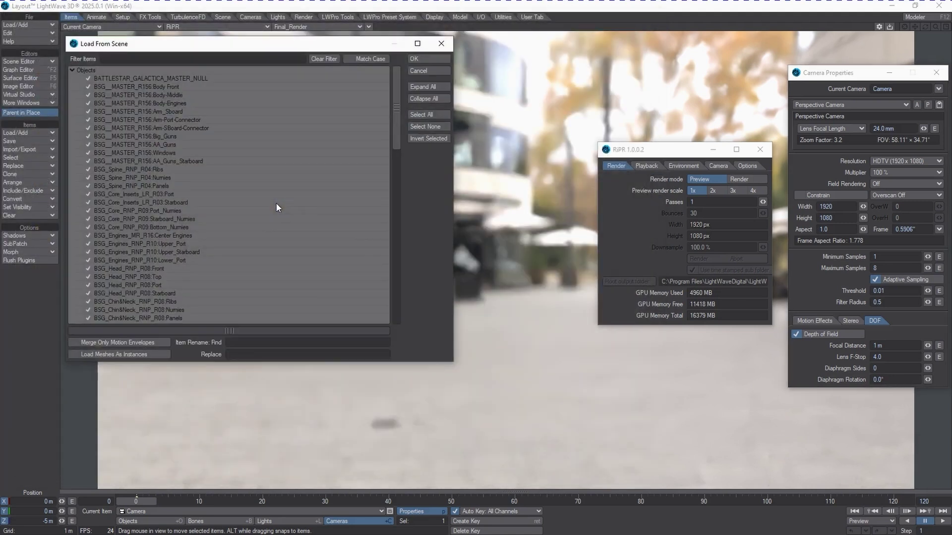
Review the scene's objects and include all of its lights in the items to load
{"action": "scroll", "coordinate": [114, 107], "scroll_direction": "down", "scroll_amount": 3}
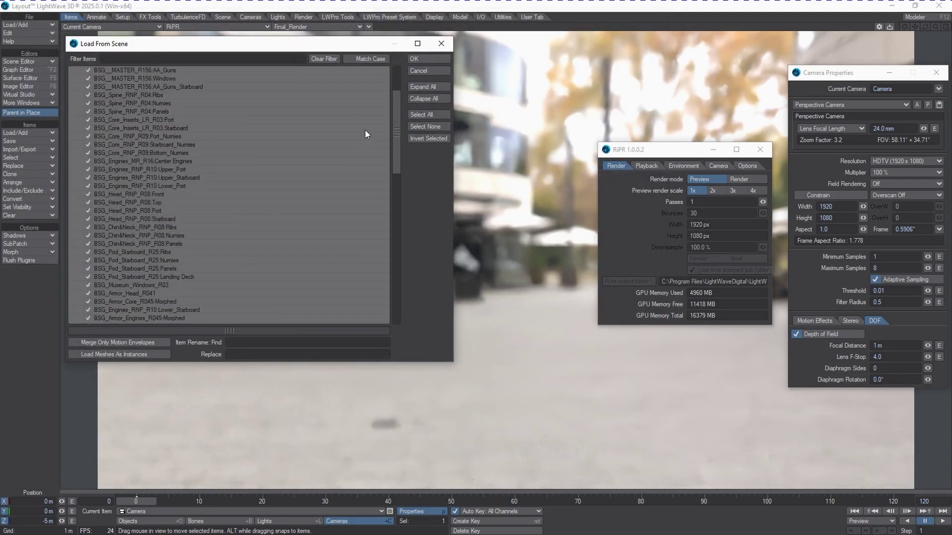
{"action": "left_click_drag", "start_coordinate": [395, 117], "coordinate": [186, 320]}
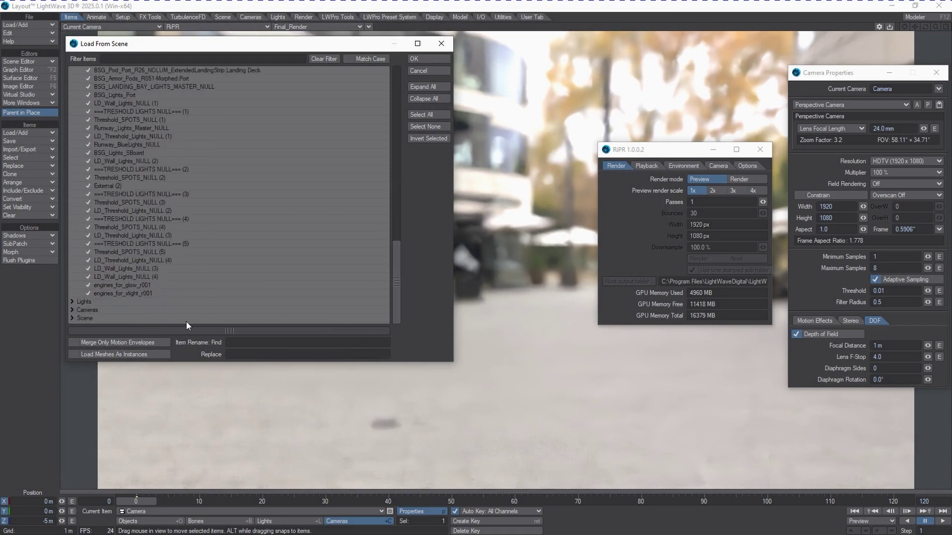
{"action": "left_click", "coordinate": [72, 301]}
{"action": "scroll", "coordinate": [114, 279], "scroll_direction": "down", "scroll_amount": 2}
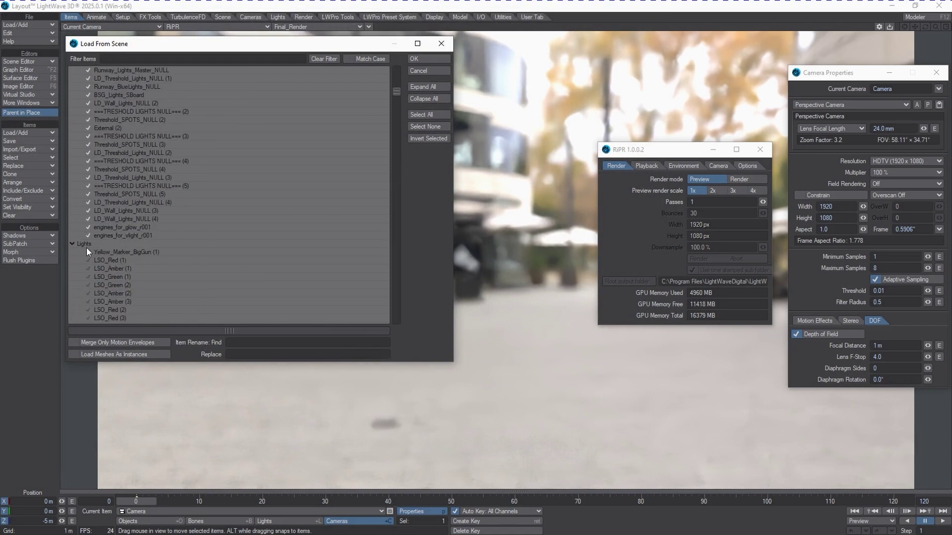
{"action": "left_click", "coordinate": [87, 244]}
{"action": "left_click_drag", "start_coordinate": [396, 93], "coordinate": [391, 330]}
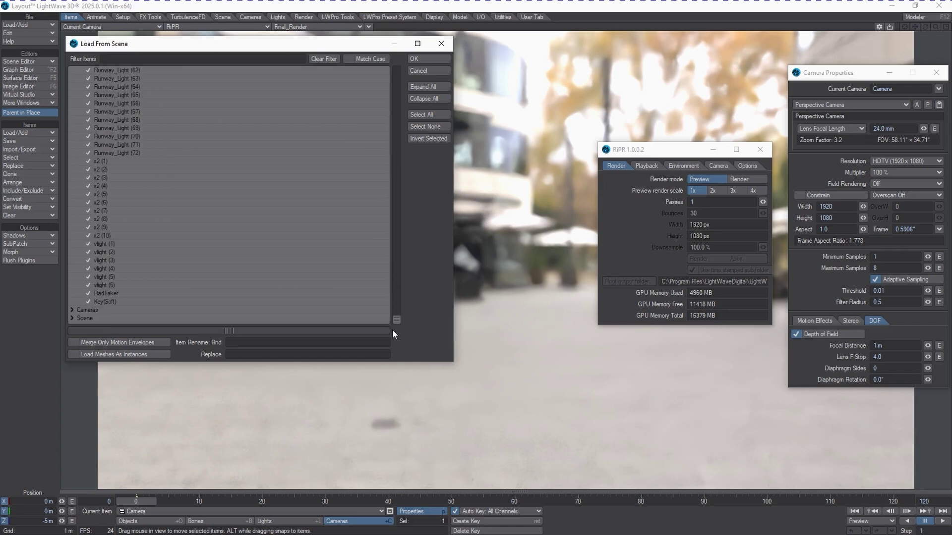
Expand the scene's camera and master plug-in entries, include the camera, and load the items into the current scene
{"action": "left_click", "coordinate": [73, 311]}
{"action": "left_click", "coordinate": [112, 311]}
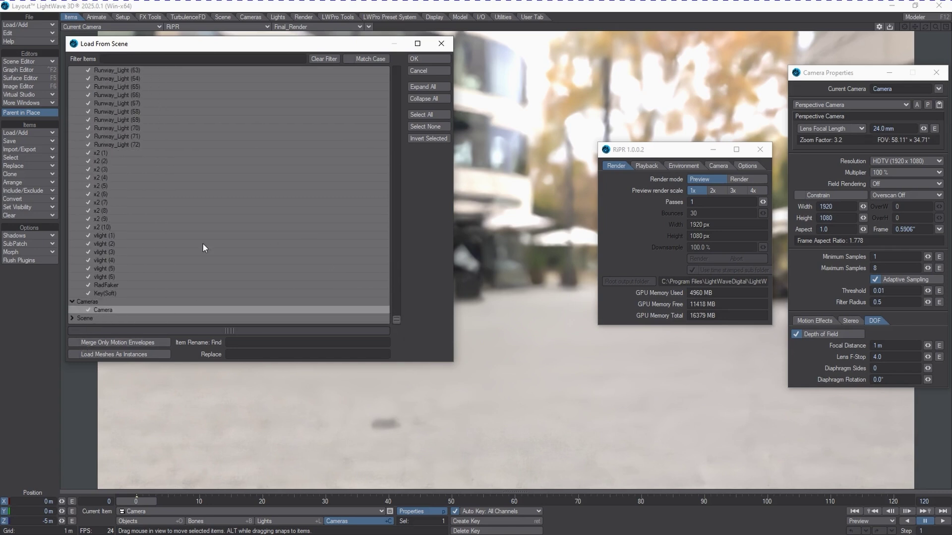
{"action": "left_click", "coordinate": [72, 319]}
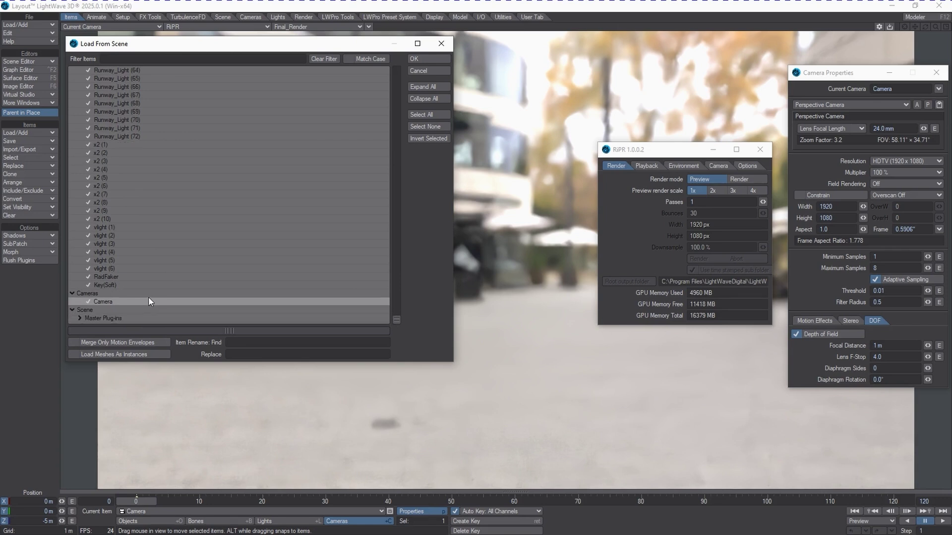
{"action": "left_click", "coordinate": [80, 319]}
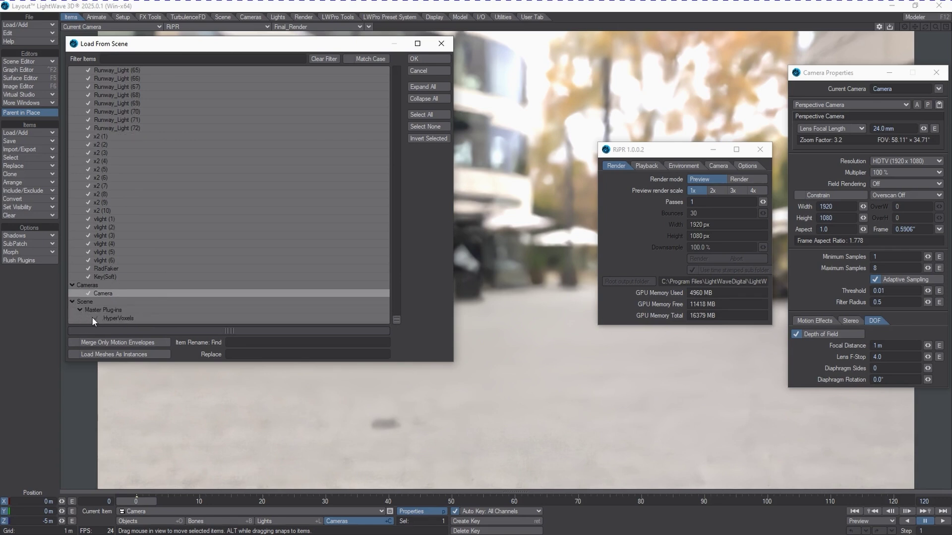
{"action": "left_click", "coordinate": [419, 59]}
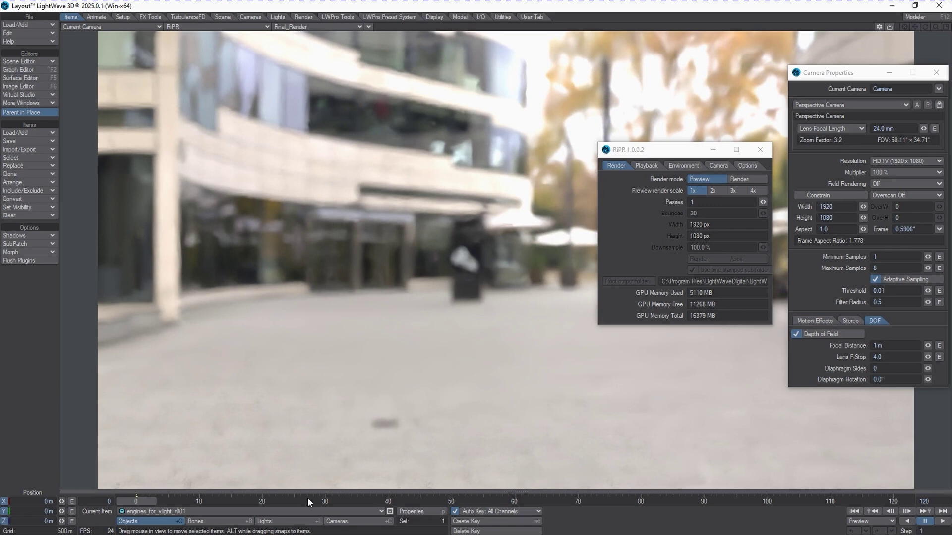
Make Camera (2) the current camera item and set the viewport to look through Camera (2)
{"action": "left_click", "coordinate": [347, 519]}
{"action": "left_click", "coordinate": [322, 511]}
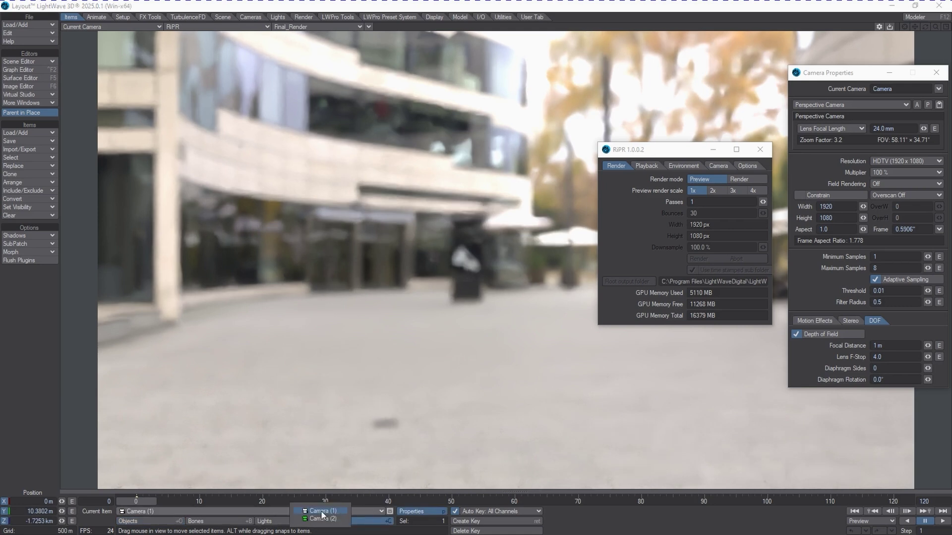
{"action": "left_click", "coordinate": [322, 518]}
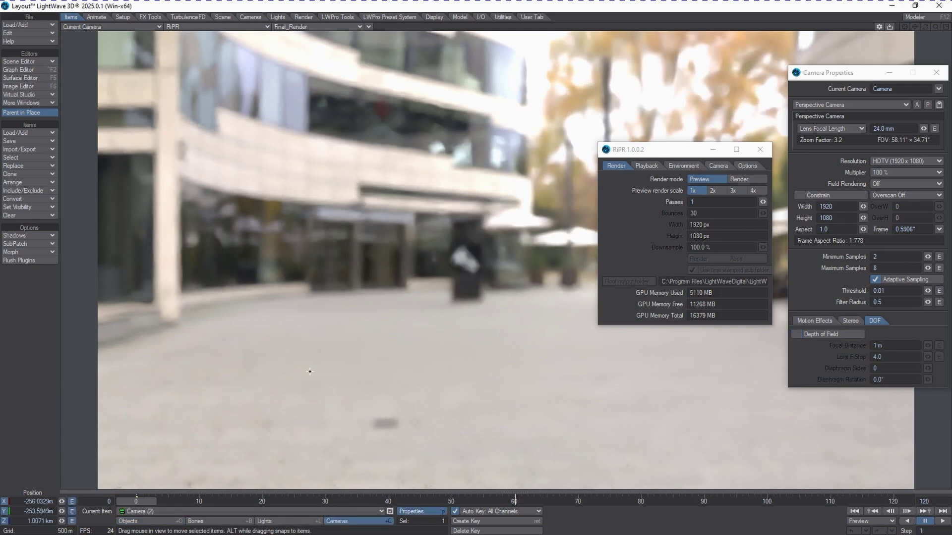
{"action": "left_click", "coordinate": [154, 26]}
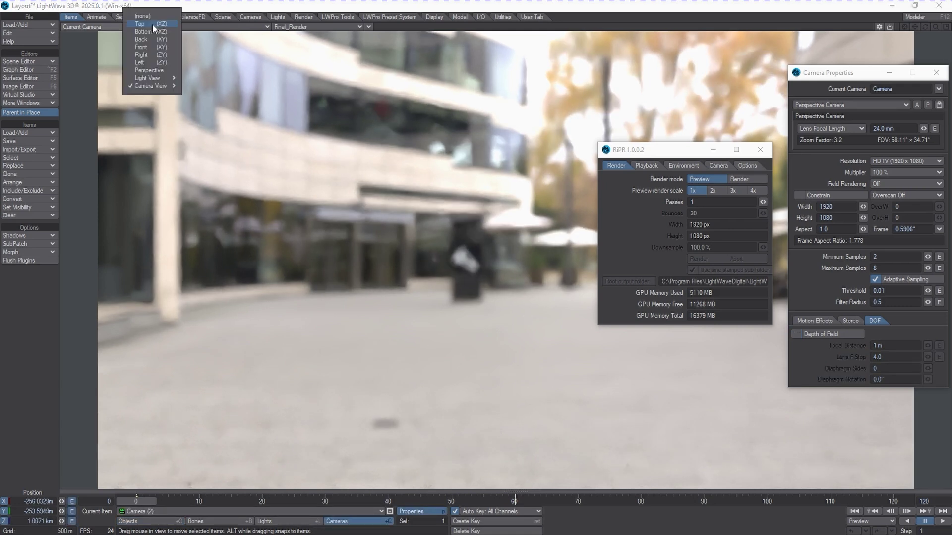
{"action": "mouse_move", "coordinate": [161, 87]}
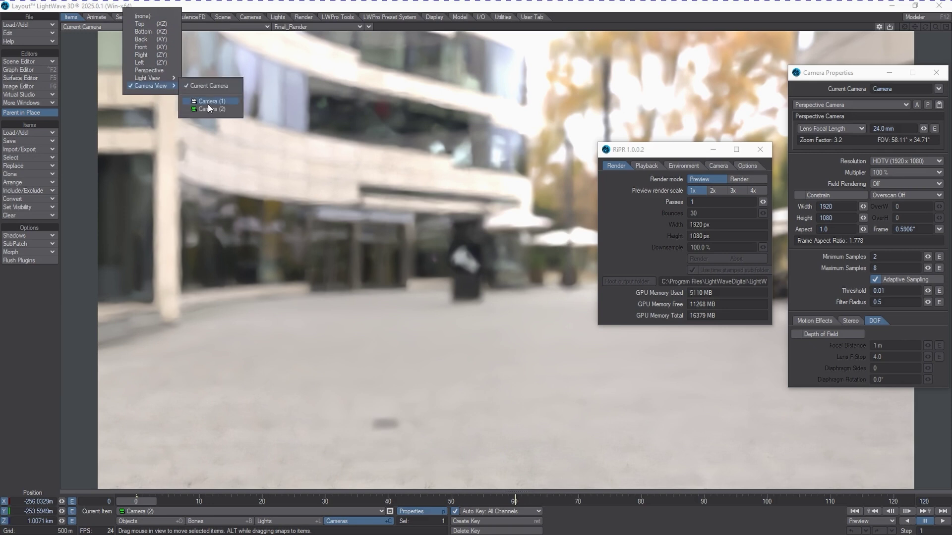
{"action": "left_click", "coordinate": [209, 108]}
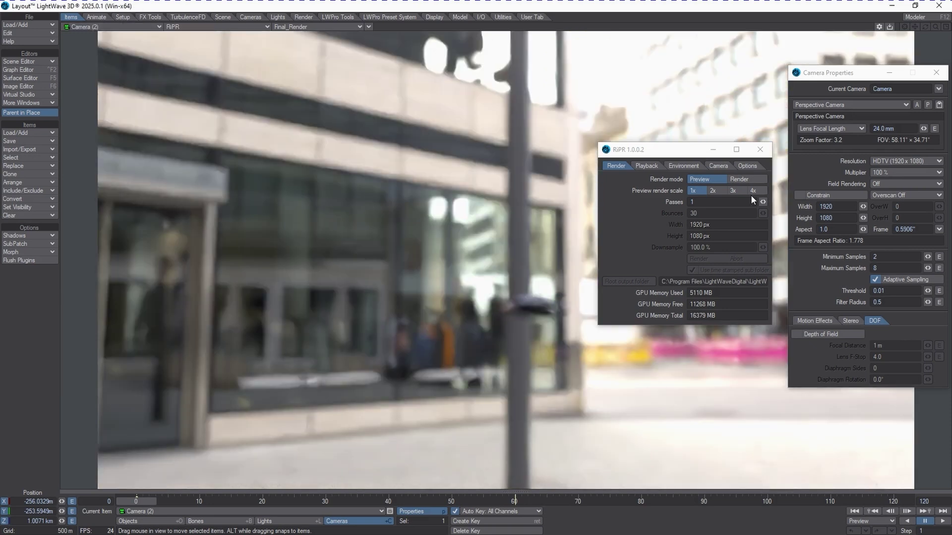
Set the RiPR camera aperture to 0 to remove the blur, and return to RiPR's render settings
{"action": "left_click_drag", "start_coordinate": [674, 156], "coordinate": [239, 96]}
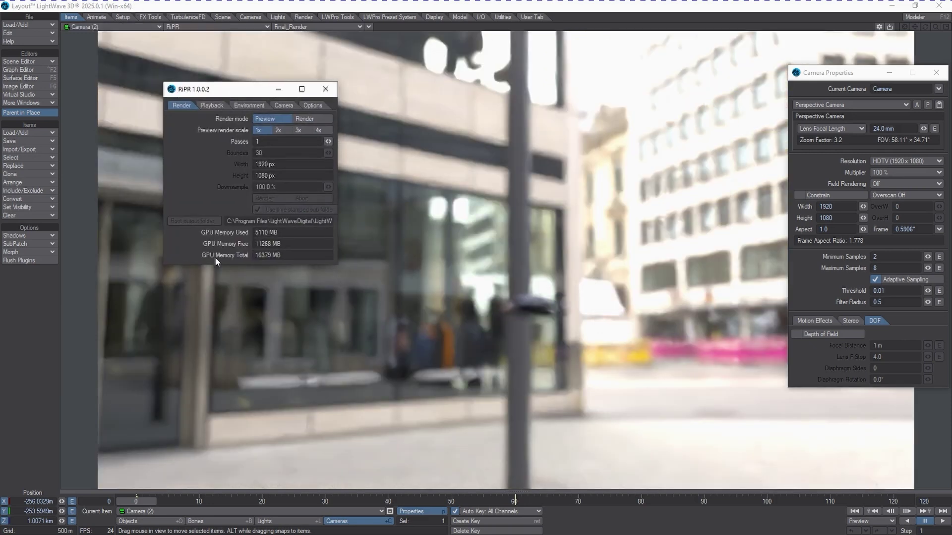
{"action": "left_click", "coordinate": [285, 105]}
{"action": "left_click", "coordinate": [283, 130]}
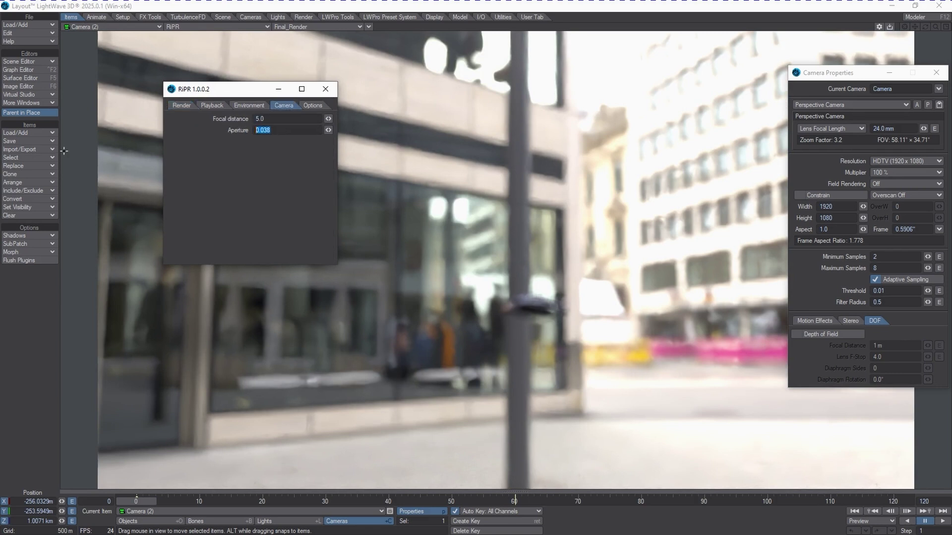
{"action": "type", "text": "0"}
{"action": "key", "text": "Return"}
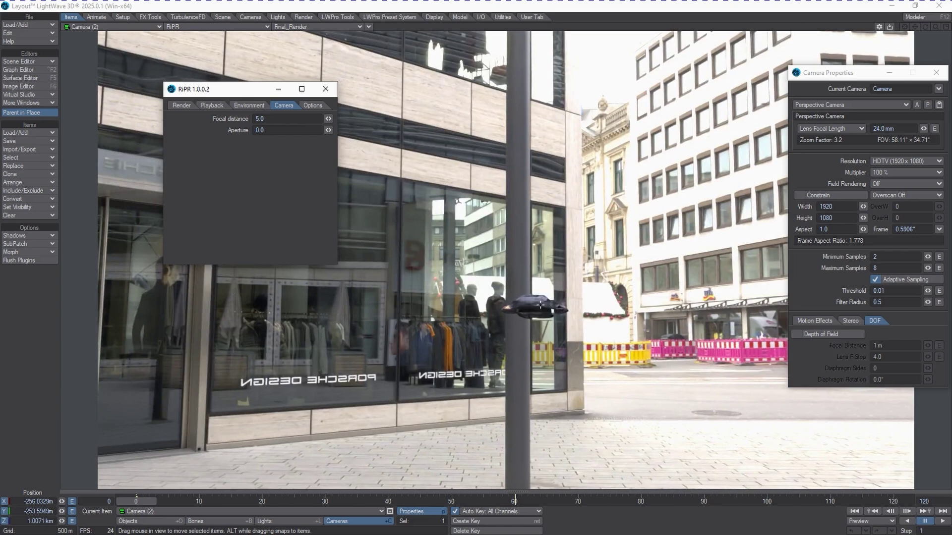
{"action": "left_click", "coordinate": [203, 105]}
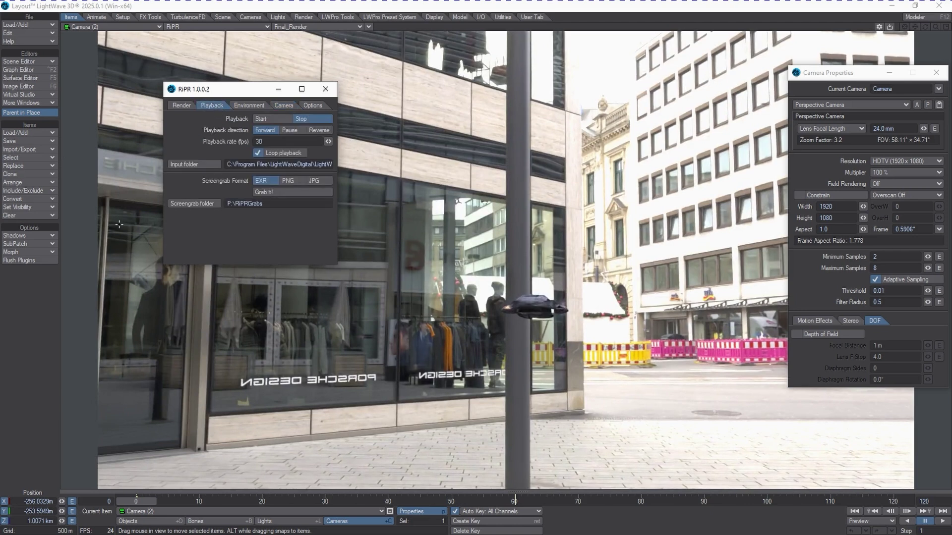
{"action": "left_click", "coordinate": [182, 106]}
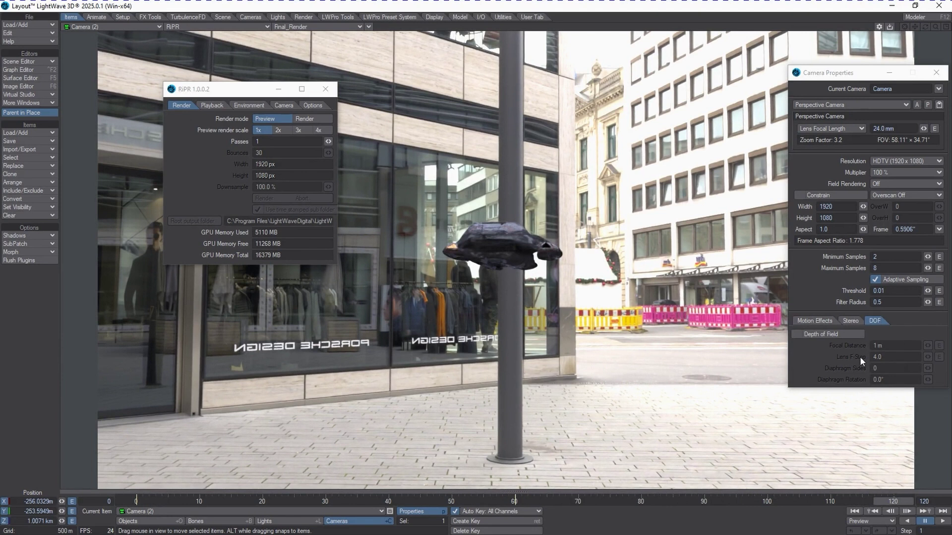
Extend the timeline's end frame to 240
{"action": "left_click", "coordinate": [924, 502]}
{"action": "type", "text": "20"}
{"action": "type", "text": "40"}
{"action": "key", "text": "Return"}
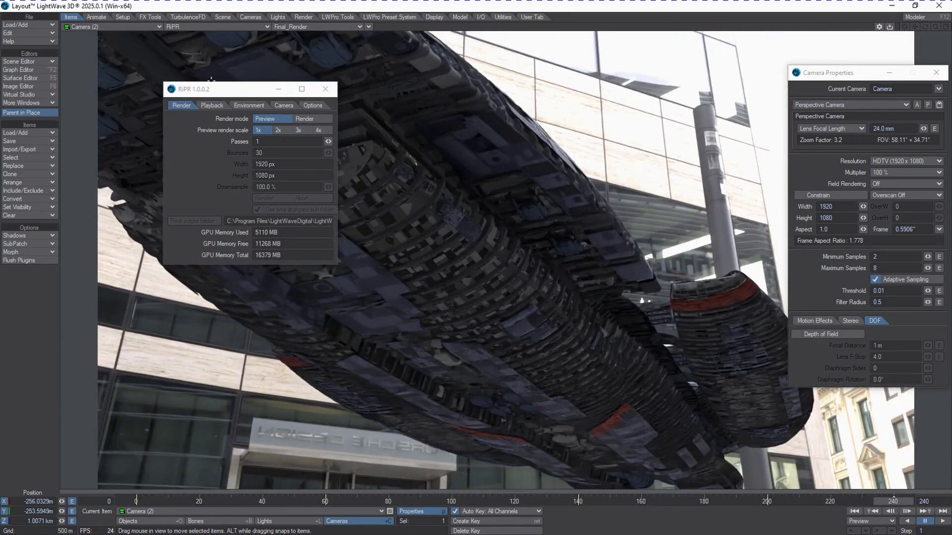
Try RiPR preview render scales of 2x and 3x on the ship, moving the RiPR window clear of it
{"action": "left_click_drag", "start_coordinate": [212, 89], "coordinate": [510, 85]}
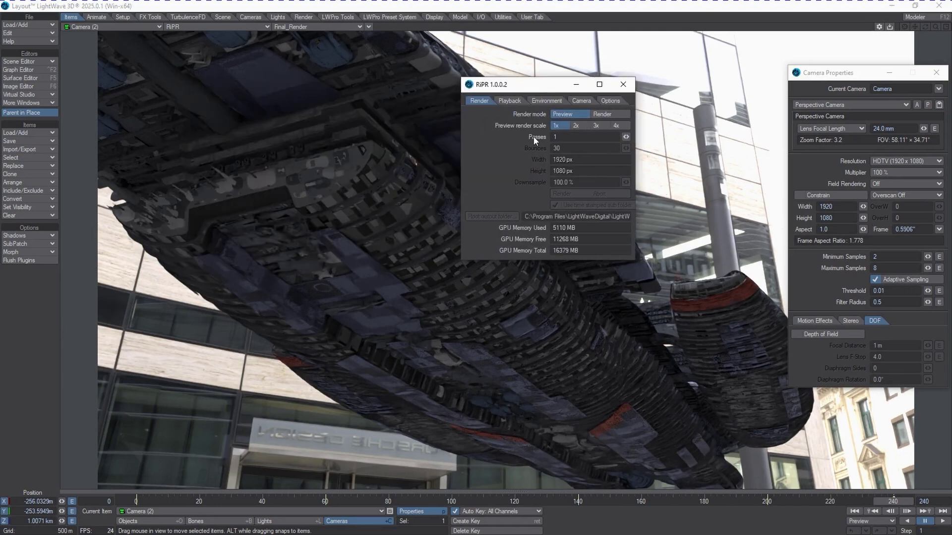
{"action": "left_click", "coordinate": [575, 125]}
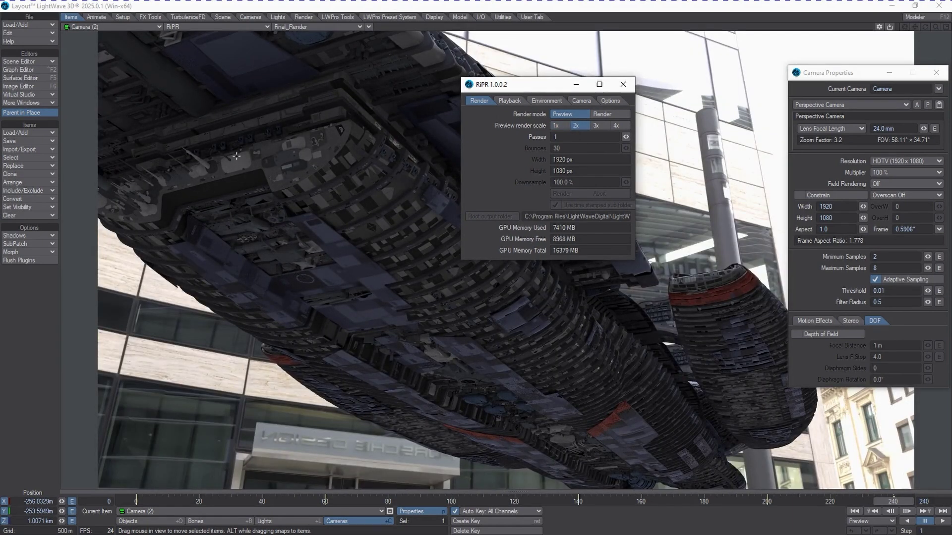
{"action": "left_click", "coordinate": [594, 126]}
{"action": "left_click_drag", "start_coordinate": [533, 87], "coordinate": [687, 79]}
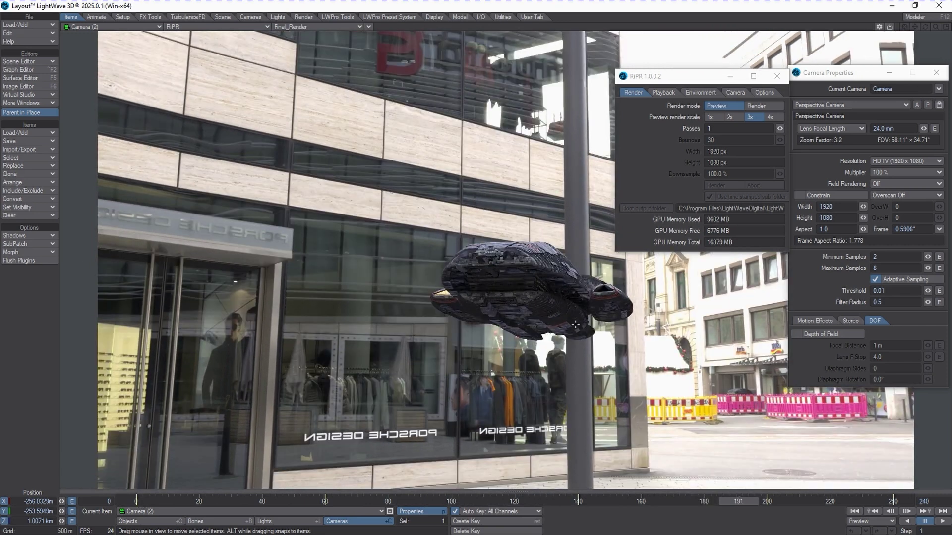
Scrub to frame 240 and try 10, 15 and 100 RiPR passes on the close-up of the ship
{"action": "left_click_drag", "start_coordinate": [754, 503], "coordinate": [908, 503]}
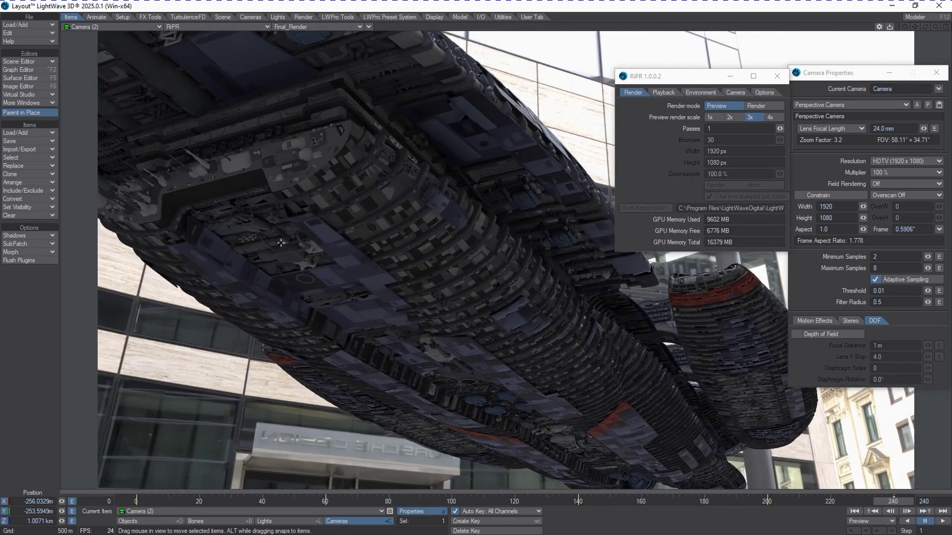
{"action": "left_click", "coordinate": [748, 129]}
{"action": "type", "text": "10"}
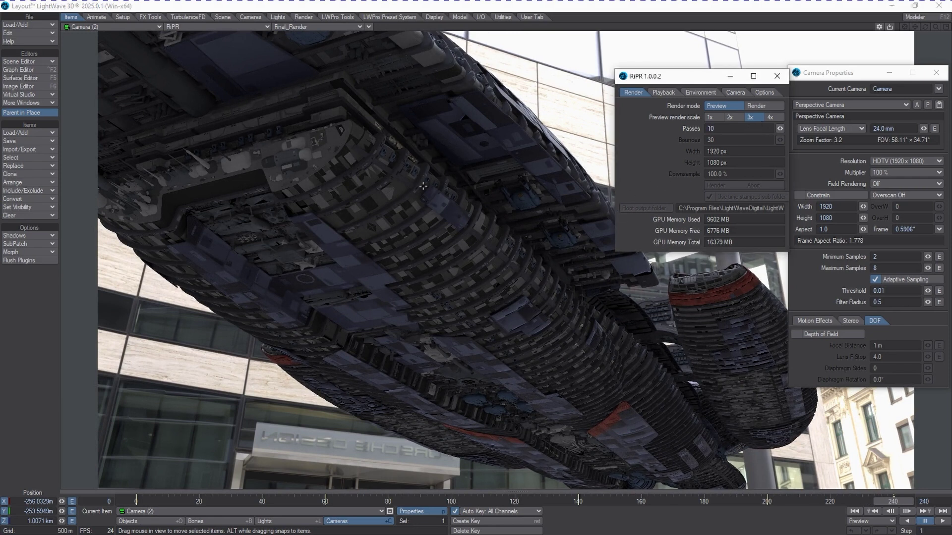
{"action": "left_click", "coordinate": [739, 128]}
{"action": "type", "text": "15"}
{"action": "left_click", "coordinate": [732, 128]}
{"action": "left_click_drag", "start_coordinate": [725, 129], "coordinate": [618, 139]}
Return the preview render scale to 1x and try 25 passes before setting the passes to 30
{"action": "left_click", "coordinate": [710, 117]}
{"action": "left_click_drag", "start_coordinate": [714, 129], "coordinate": [666, 139]}
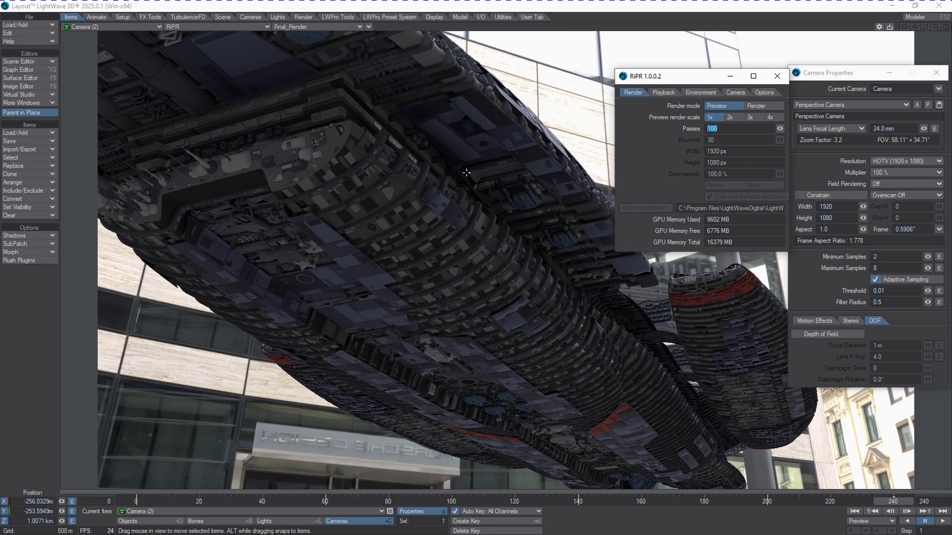
{"action": "type", "text": "25"}
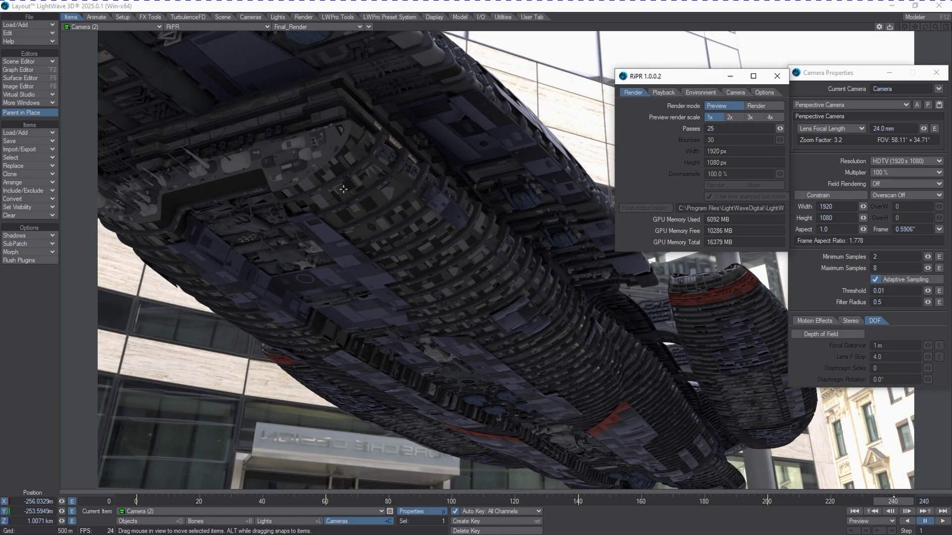
{"action": "left_click", "coordinate": [722, 131]}
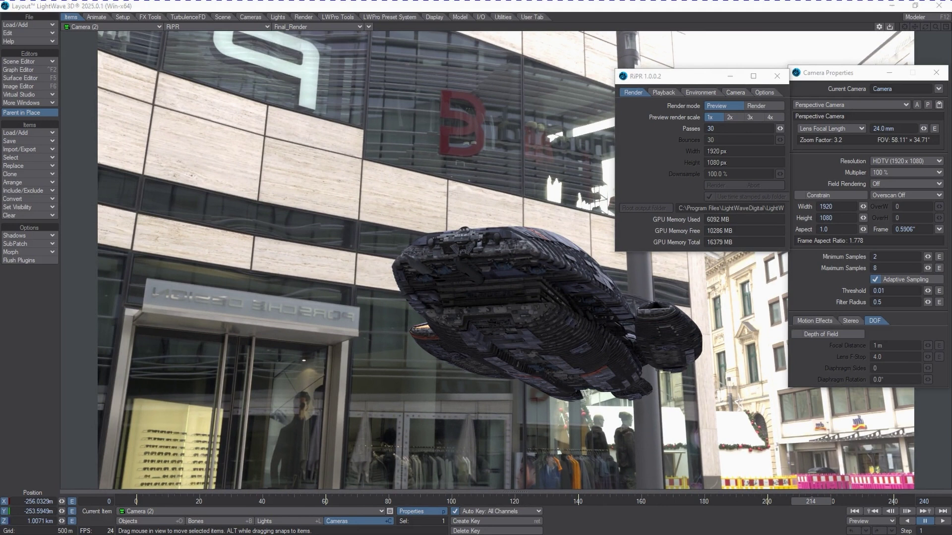
Switch to Task Manager and examine the GPU's utilization, memory and temperature details, moving the window aside when done
{"action": "left_click_drag", "start_coordinate": [951, 166], "coordinate": [313, 135]}
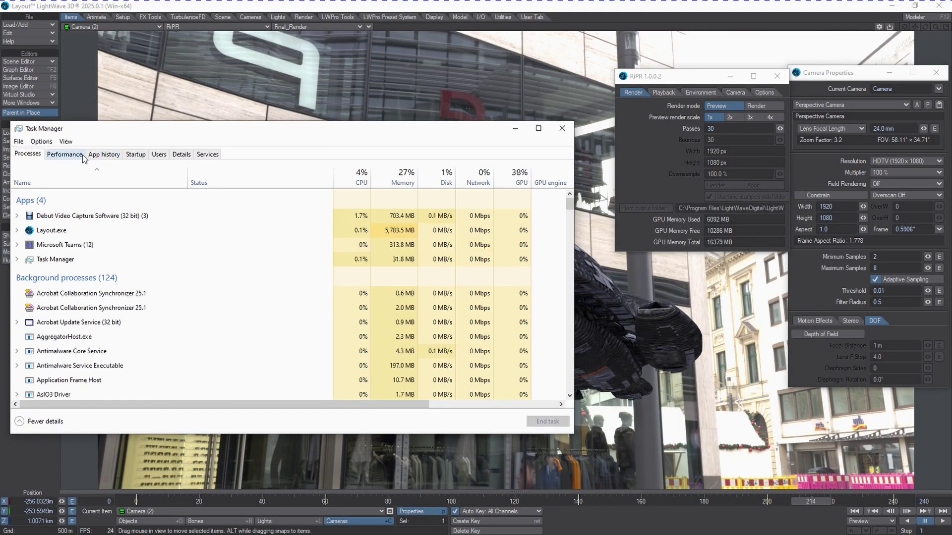
{"action": "left_click", "coordinate": [64, 154]}
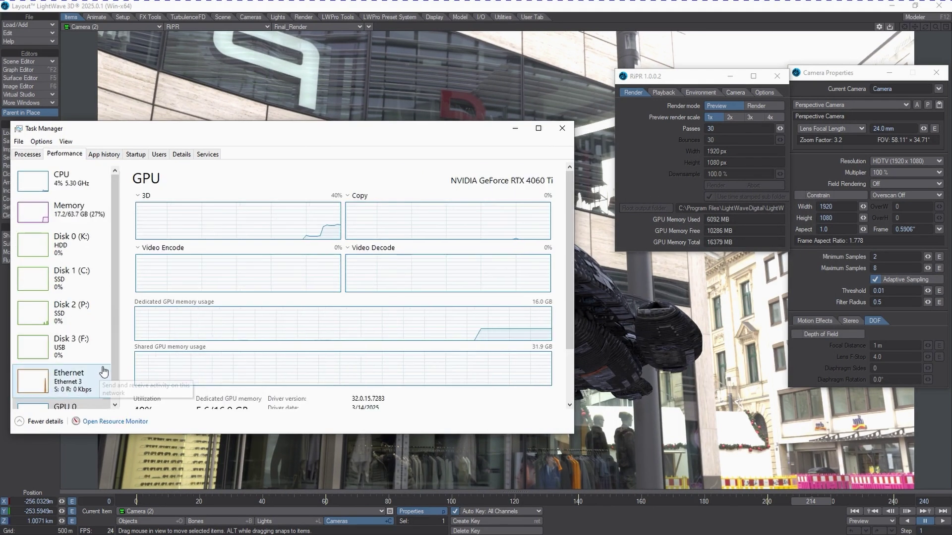
{"action": "scroll", "coordinate": [35, 397], "scroll_direction": "down", "scroll_amount": 1}
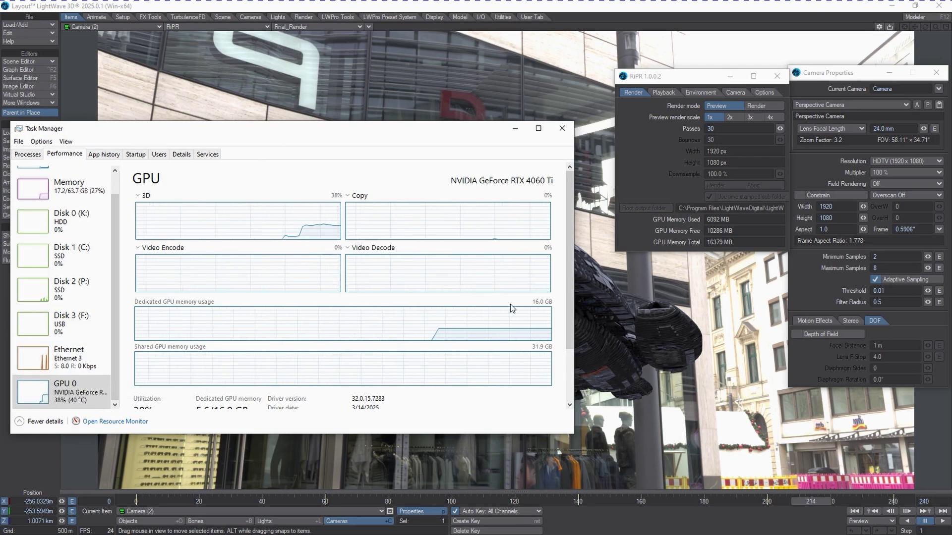
{"action": "scroll", "coordinate": [568, 300], "scroll_direction": "down", "scroll_amount": 3}
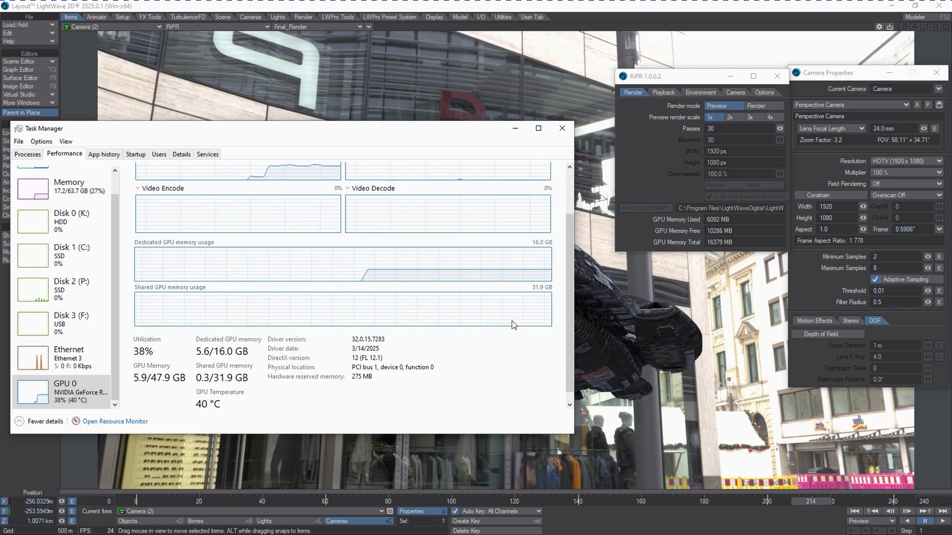
{"action": "left_click_drag", "start_coordinate": [541, 122], "coordinate": [541, 162]}
{"action": "left_click_drag", "start_coordinate": [457, 170], "coordinate": [951, 195]}
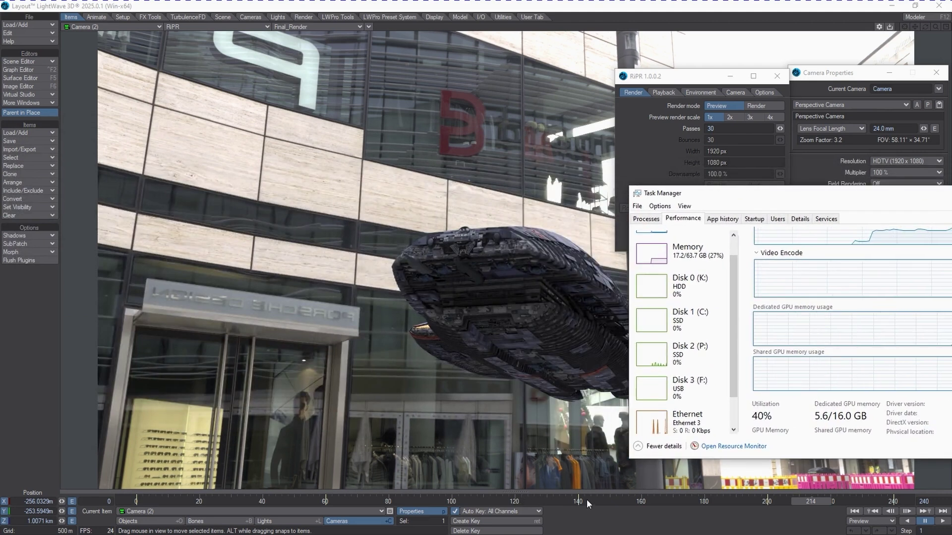
Scrub the animation to frame 94 and examine the GPU's 3D load in Task Manager again
{"action": "left_click_drag", "start_coordinate": [662, 497], "coordinate": [433, 501]}
{"action": "left_click_drag", "start_coordinate": [951, 194], "coordinate": [951, 179]}
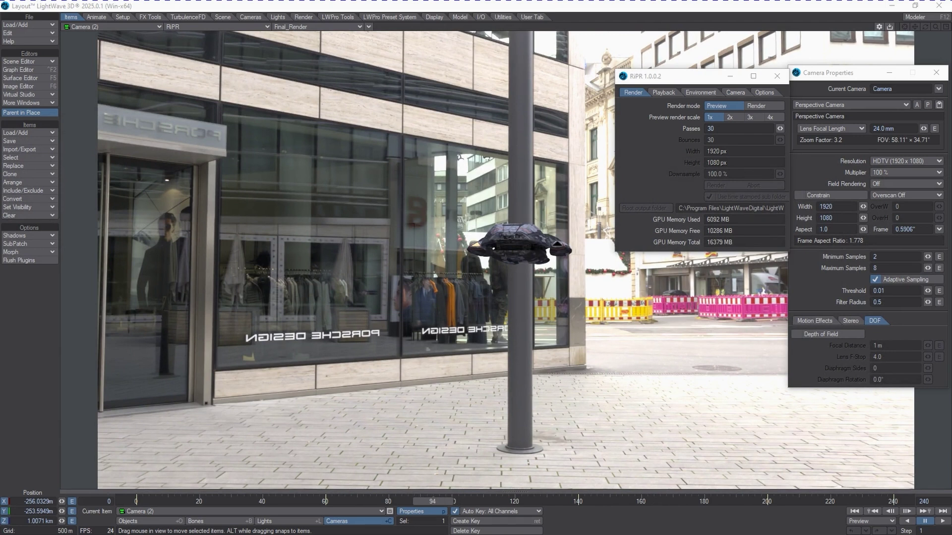
{"action": "left_click_drag", "start_coordinate": [951, 166], "coordinate": [481, 172]}
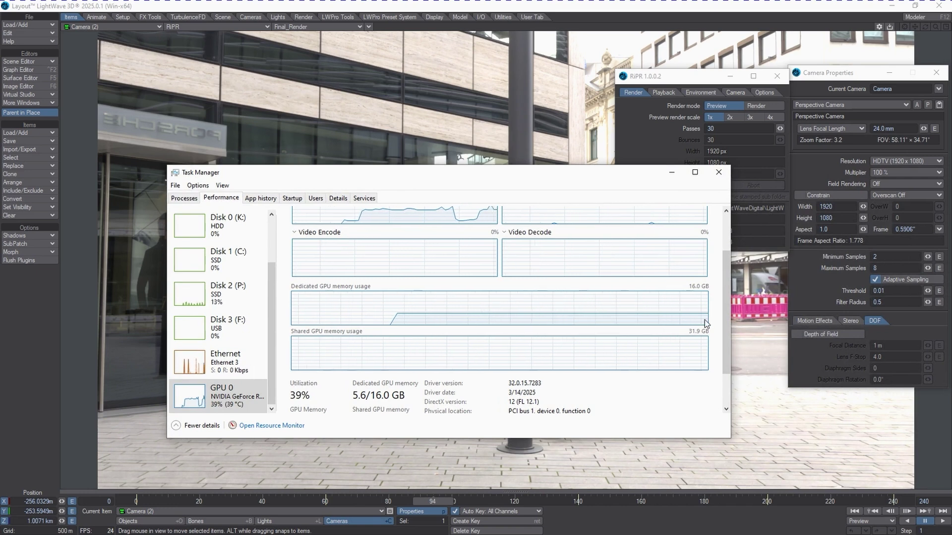
{"action": "left_click_drag", "start_coordinate": [725, 353], "coordinate": [707, 288]}
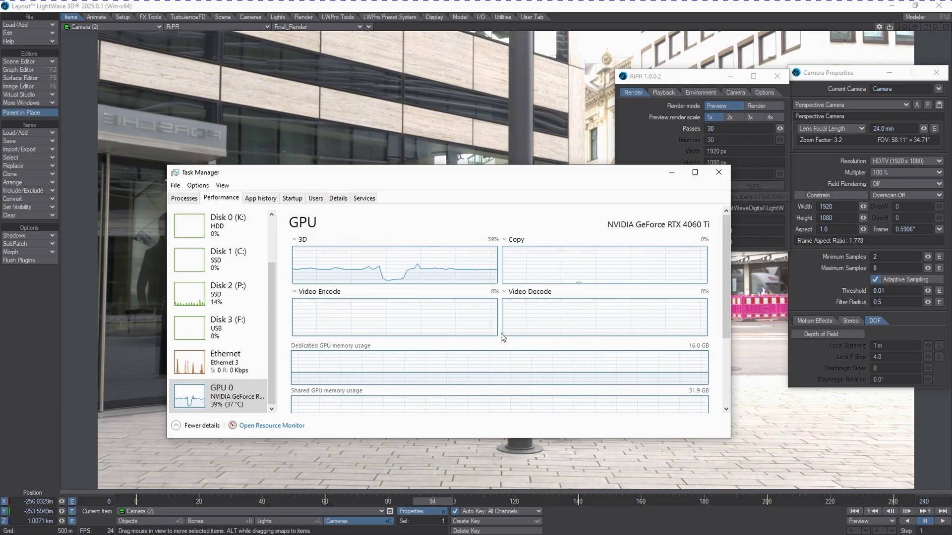
Move Task Manager out of the way and scrub the animation to examine the ship close up in the preview
{"action": "left_click_drag", "start_coordinate": [507, 176], "coordinate": [549, 186]}
{"action": "left_click_drag", "start_coordinate": [628, 198], "coordinate": [951, 224]}
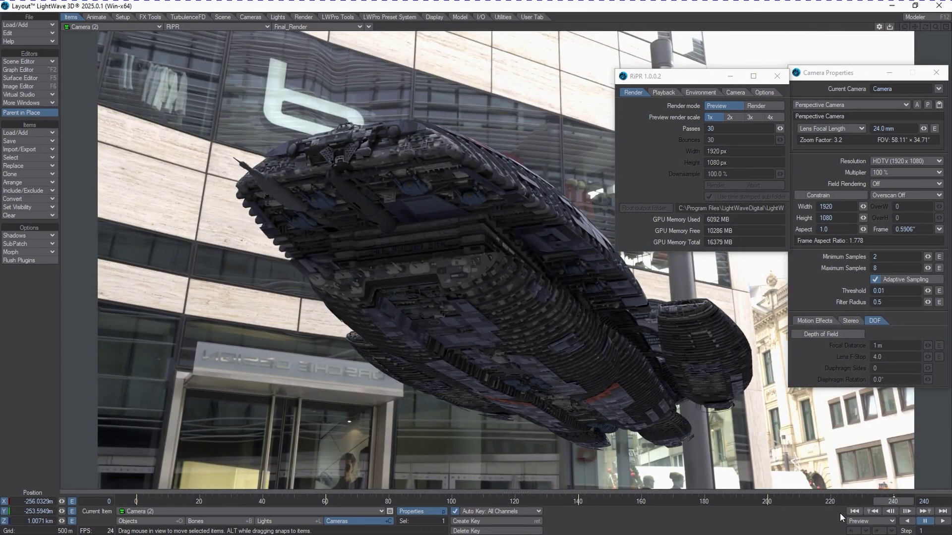
{"action": "mouse_move", "coordinate": [836, 502]}
{"action": "left_mouse_down"}
{"action": "mouse_move", "coordinate": [645, 502]}
{"action": "mouse_move", "coordinate": [710, 502]}
{"action": "left_mouse_up"}
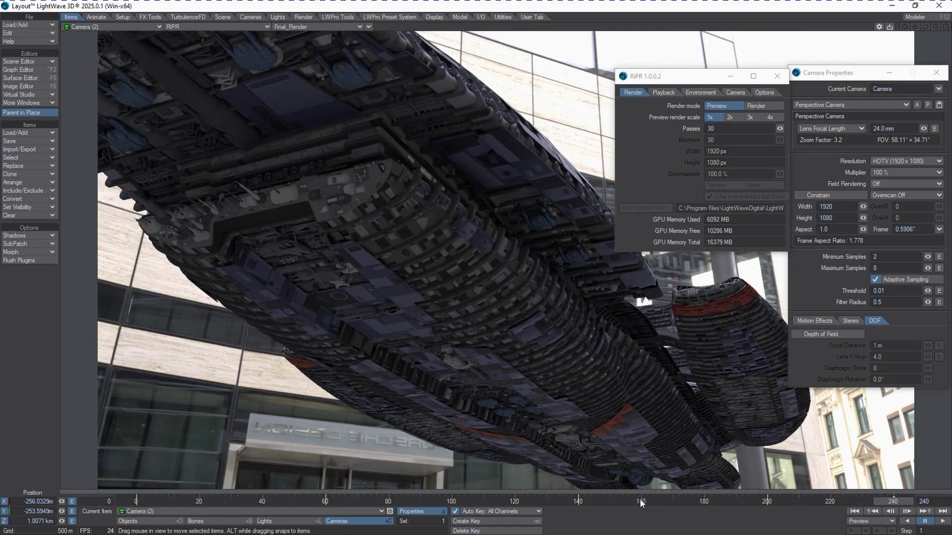
{"action": "left_click", "coordinate": [640, 501]}
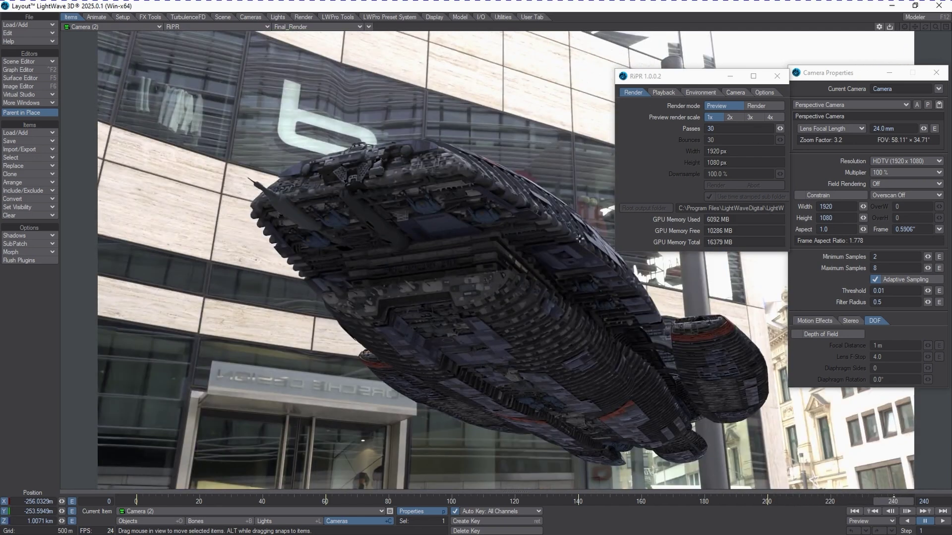
Switch RiPR to Render mode and set the root output folder to a new BSG_50x50Bounce folder inside RiPRGrabs on the P: drive
{"action": "left_click", "coordinate": [774, 105]}
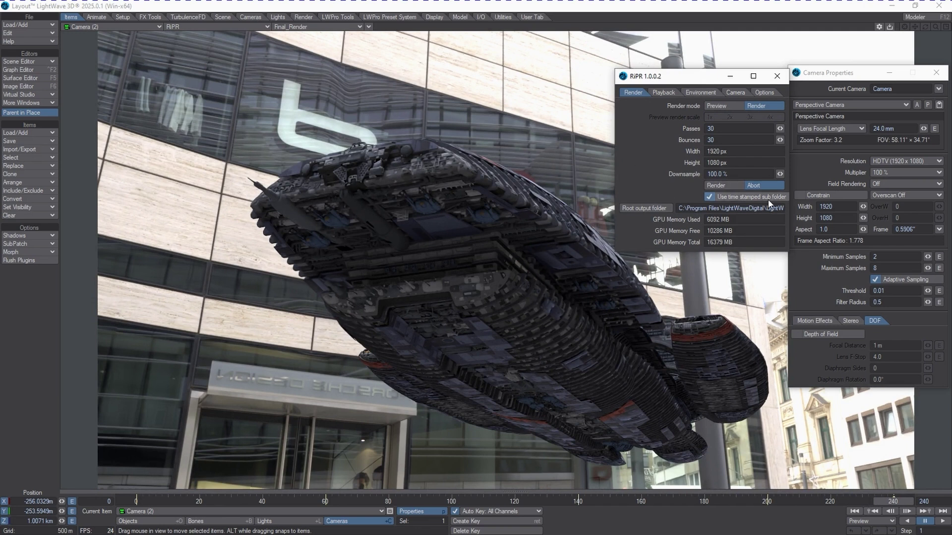
{"action": "left_click", "coordinate": [644, 207]}
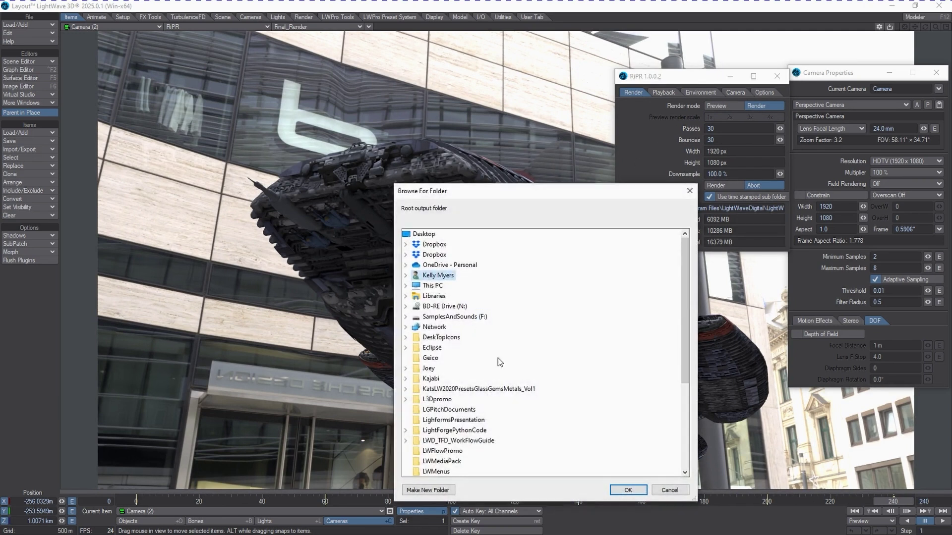
{"action": "double_click", "coordinate": [427, 286]}
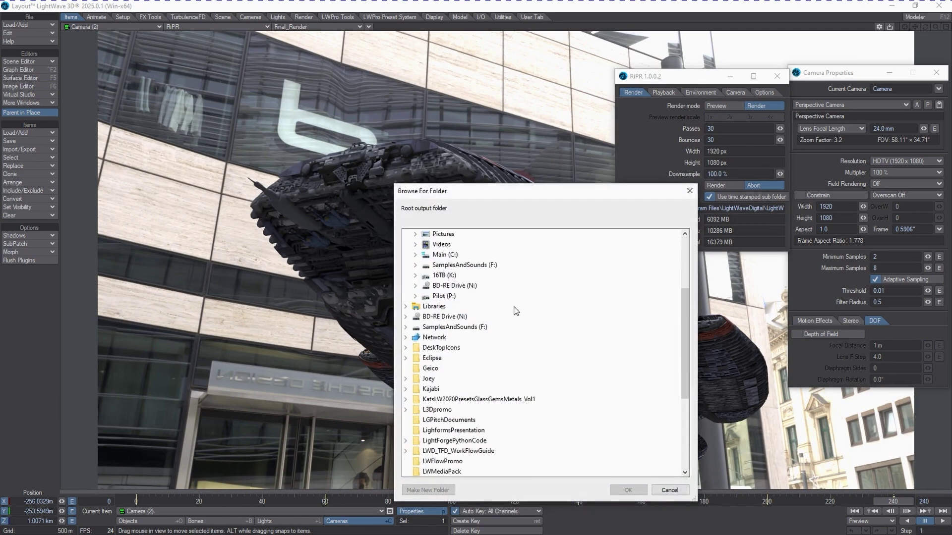
{"action": "double_click", "coordinate": [443, 296]}
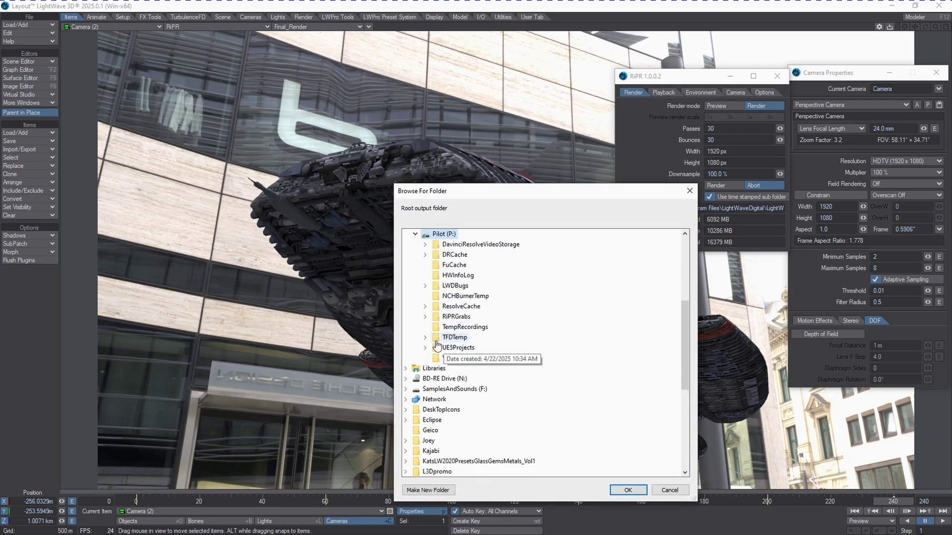
{"action": "double_click", "coordinate": [456, 317]}
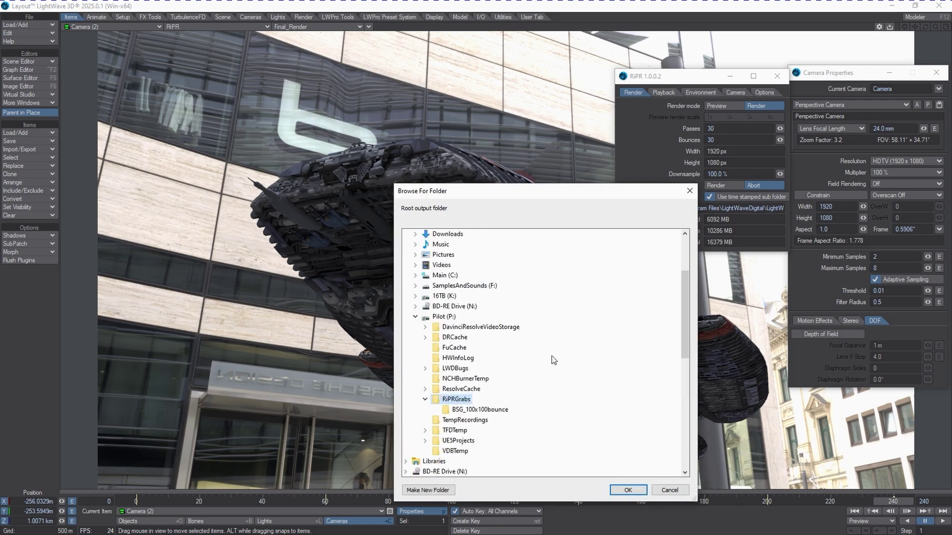
{"action": "left_click", "coordinate": [442, 490]}
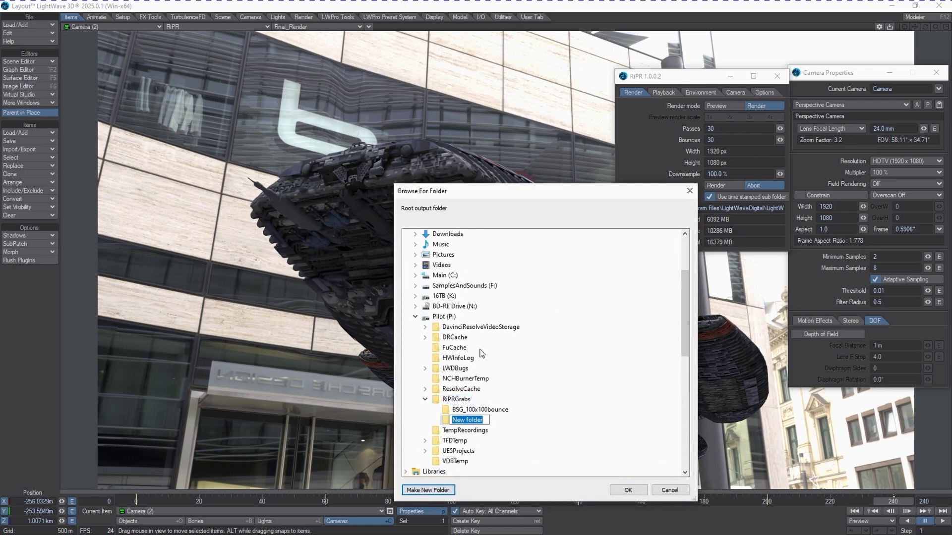
{"action": "type", "text": "BSG_50x50Bounce"}
{"action": "key", "text": "Return"}
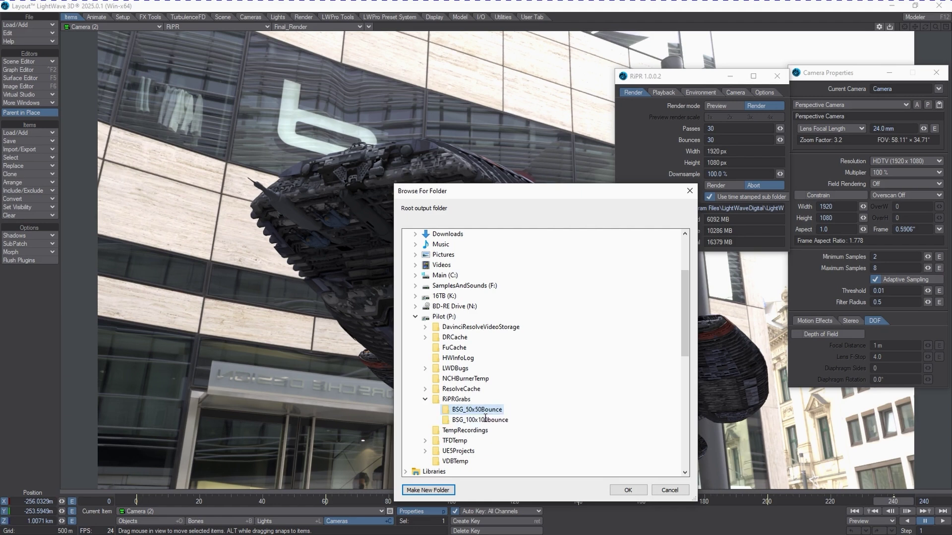
{"action": "left_click", "coordinate": [627, 490]}
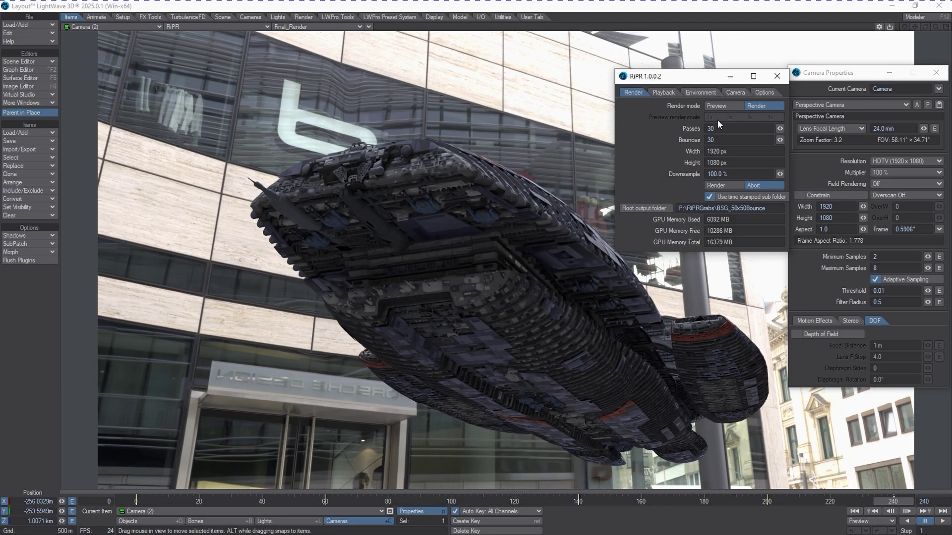
Start a RiPR render with 50 passes and 50 bounces, without a time-stamped sub folder, and move the Fusion Studio window aside
{"action": "key", "text": "Tab"}
{"action": "type", "text": "50"}
{"action": "key", "text": "Tab"}
{"action": "left_click", "coordinate": [641, 164]}
{"action": "left_click", "coordinate": [709, 197]}
{"action": "left_click", "coordinate": [716, 185]}
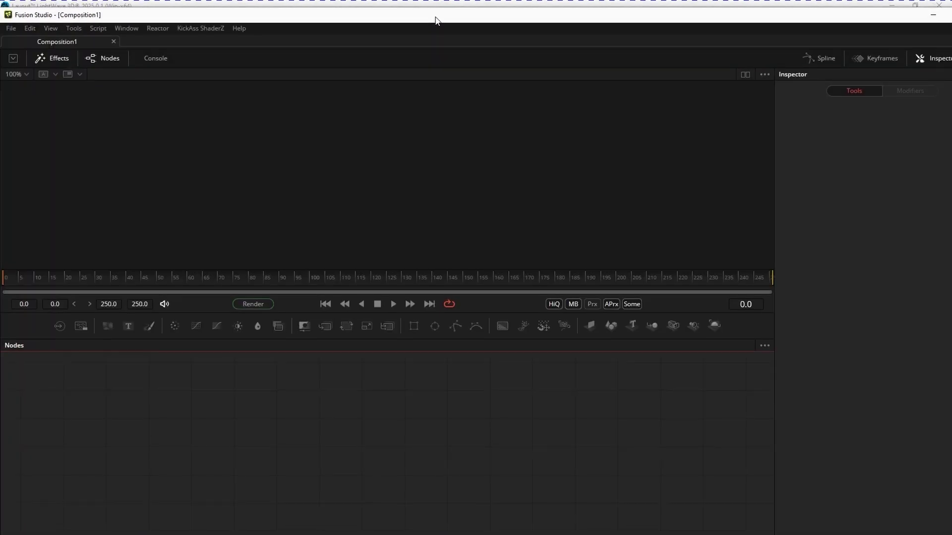
{"action": "left_click_drag", "start_coordinate": [435, 18], "coordinate": [951, 74]}
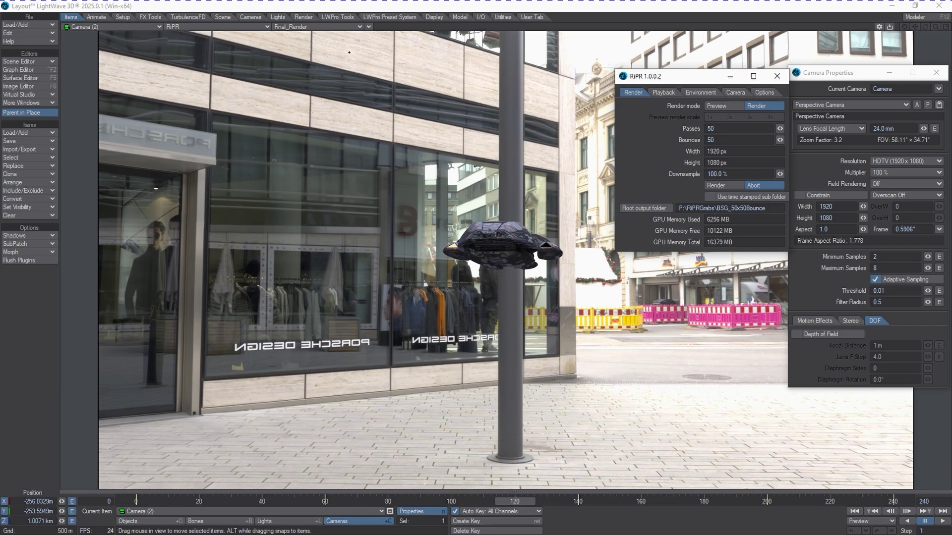
Change the end frame in Layout's Render Properties and start the RiPR render again
{"action": "left_click", "coordinate": [305, 17]}
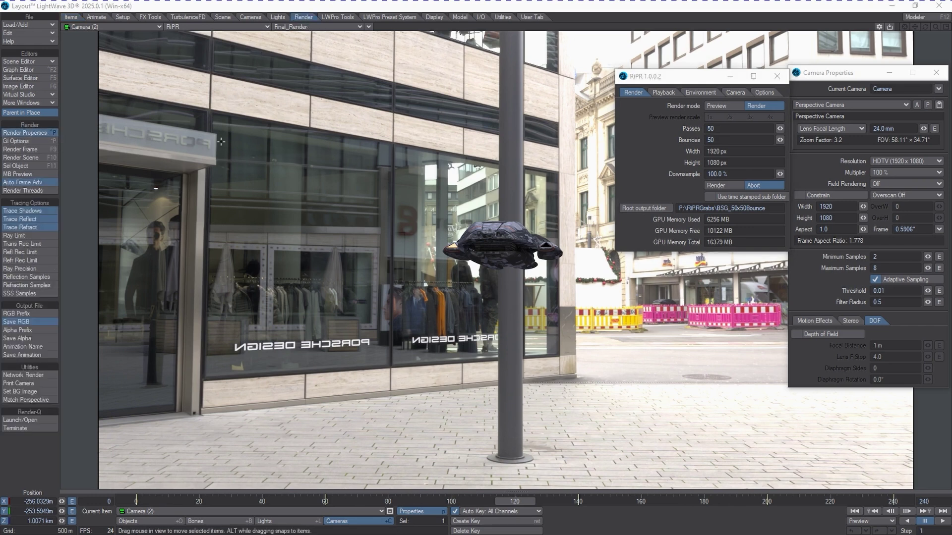
{"action": "key", "text": "ctrl+p"}
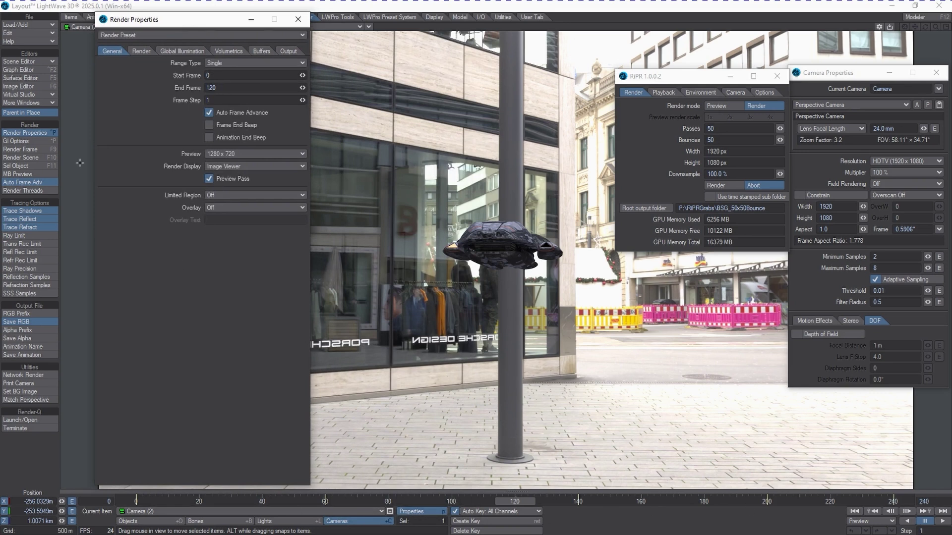
{"action": "left_click_drag", "start_coordinate": [218, 89], "coordinate": [151, 91]}
{"action": "type", "text": "2"}
{"action": "left_click", "coordinate": [298, 18]}
{"action": "left_click", "coordinate": [714, 186]}
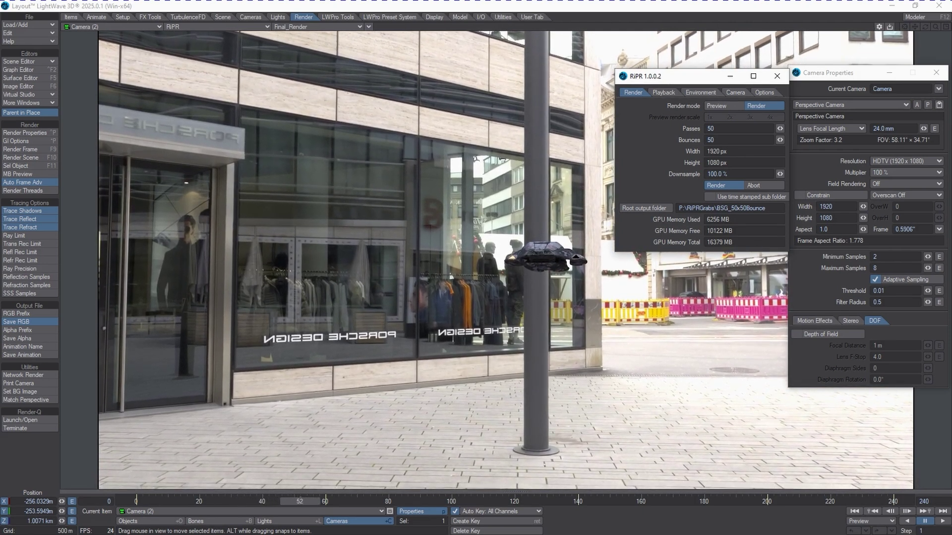
Switch to Fusion Studio, maximize it, and add a Loader with the render_#####.exr sequence from the BSG_50x50Bounce folder
{"action": "left_click_drag", "start_coordinate": [951, 42], "coordinate": [462, 26]}
{"action": "double_click", "coordinate": [461, 27]}
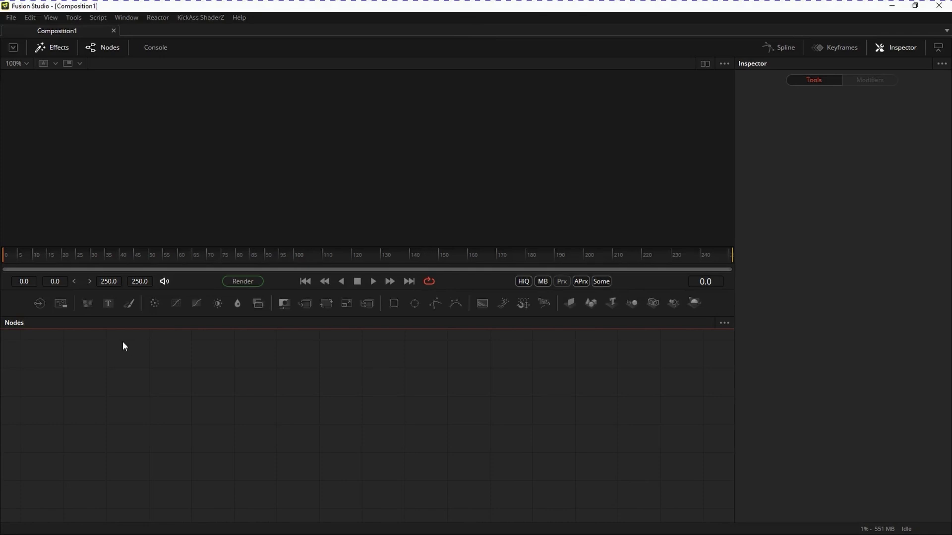
{"action": "left_click_drag", "start_coordinate": [44, 304], "coordinate": [81, 405]}
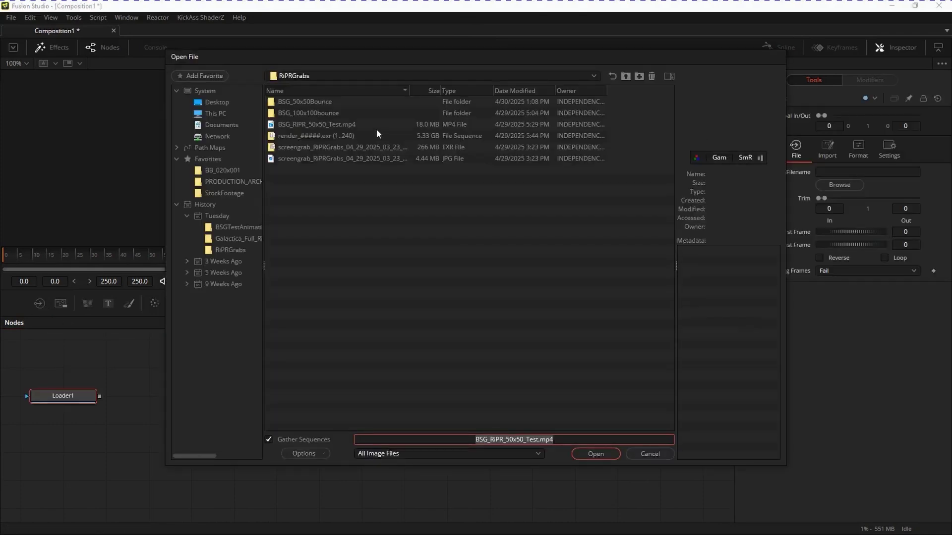
{"action": "double_click", "coordinate": [308, 102]}
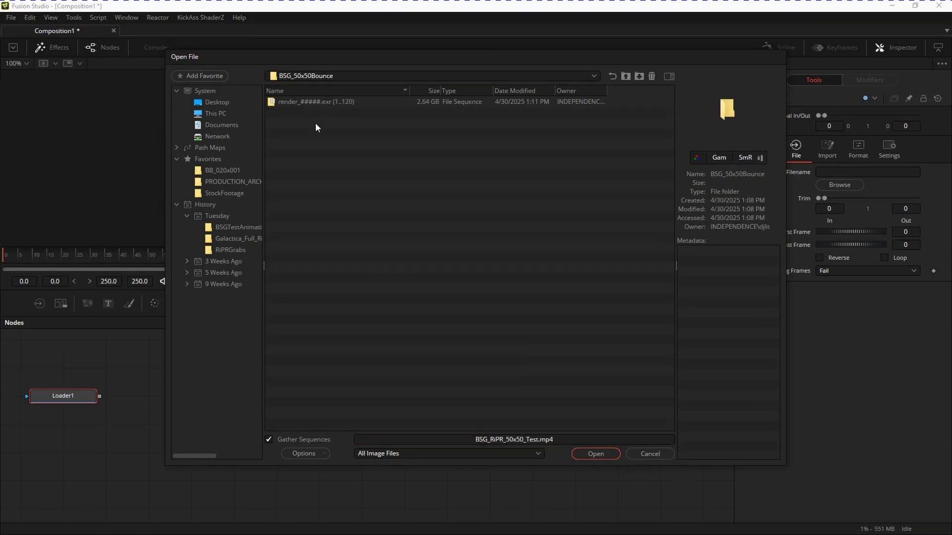
{"action": "left_click", "coordinate": [328, 101]}
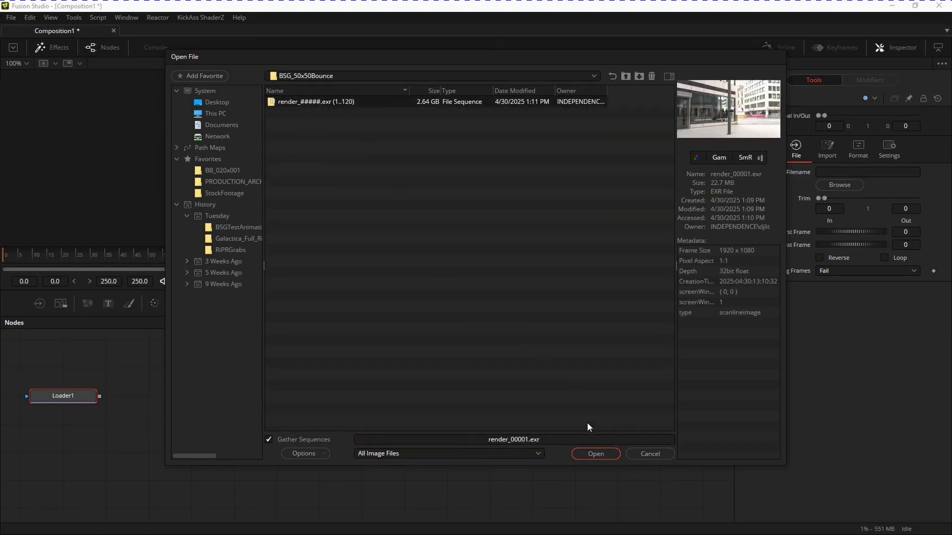
{"action": "left_click", "coordinate": [595, 452]}
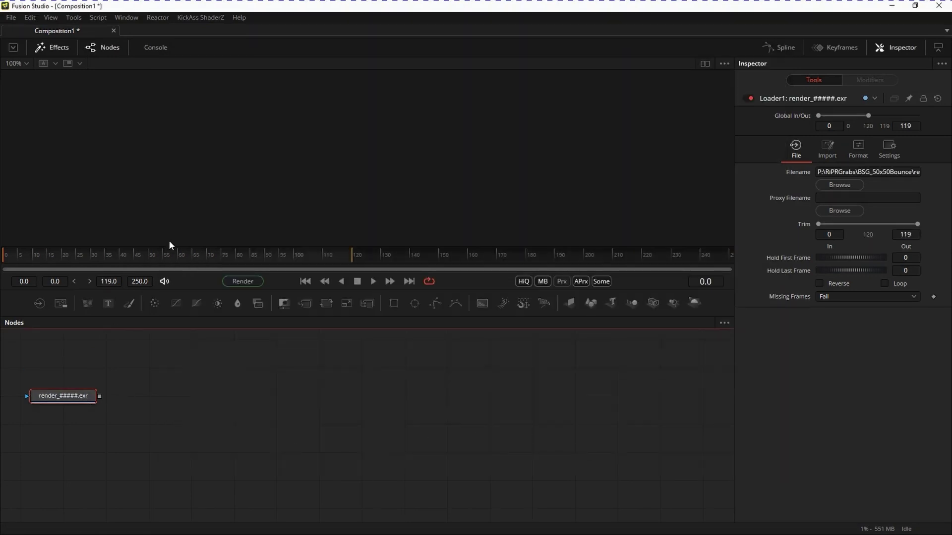
Display the loaded EXR sequence in the viewer at frame 42 and enlarge the viewer area
{"action": "left_click", "coordinate": [338, 195]}
{"action": "left_click", "coordinate": [76, 391]}
{"action": "key", "text": "2"}
{"action": "left_click", "coordinate": [127, 255]}
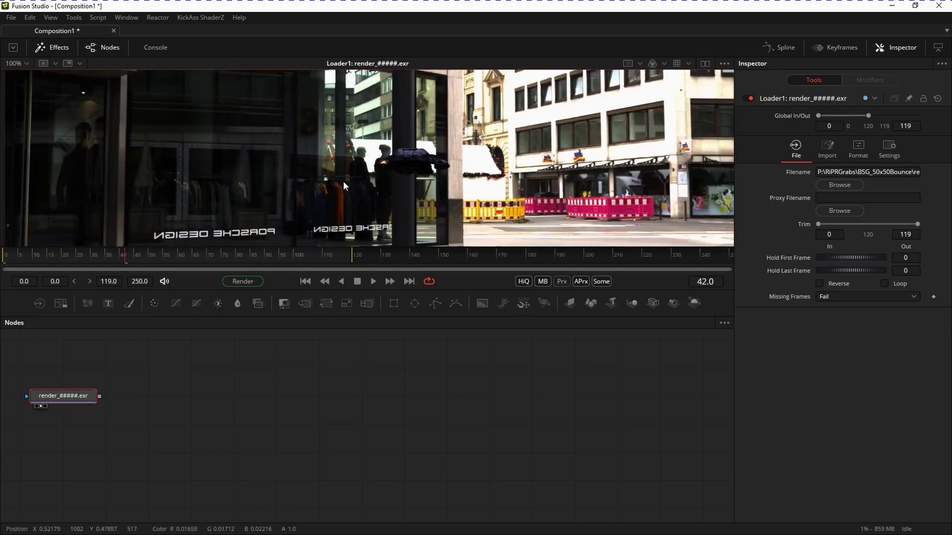
{"action": "left_click_drag", "start_coordinate": [330, 293], "coordinate": [341, 378]}
{"action": "left_click", "coordinate": [73, 472]}
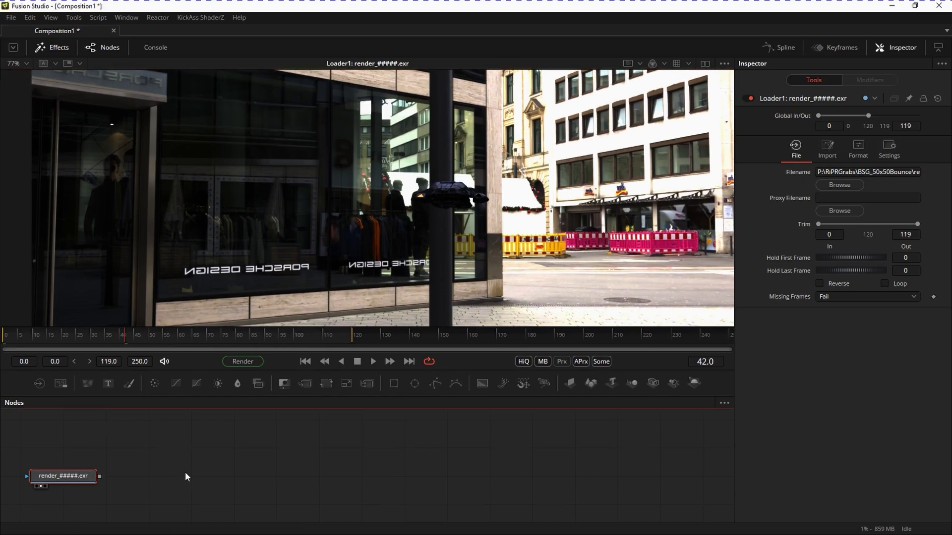
Add a Gamut tool to the node graph and connect the EXR loader's output to it
{"action": "right_click", "coordinate": [188, 459]}
{"action": "mouse_move", "coordinate": [260, 286]}
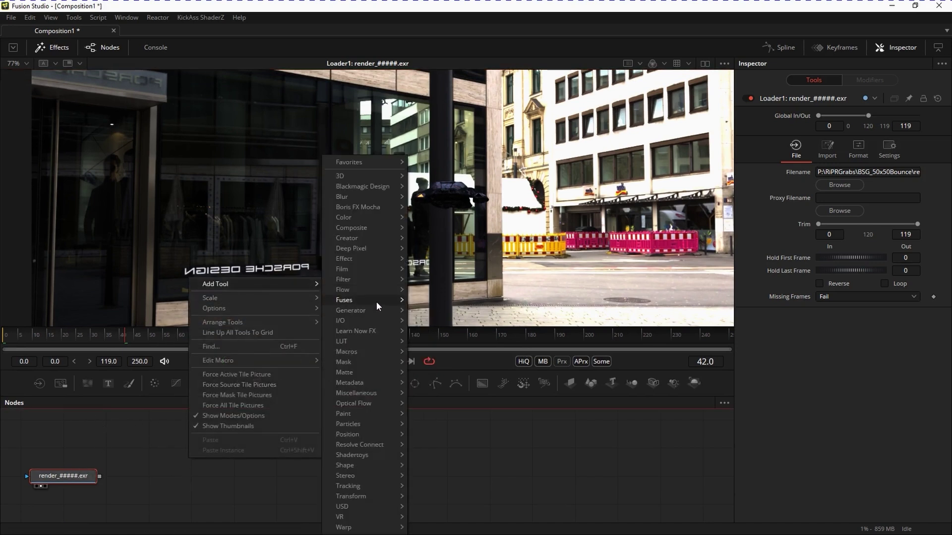
{"action": "mouse_move", "coordinate": [384, 218]}
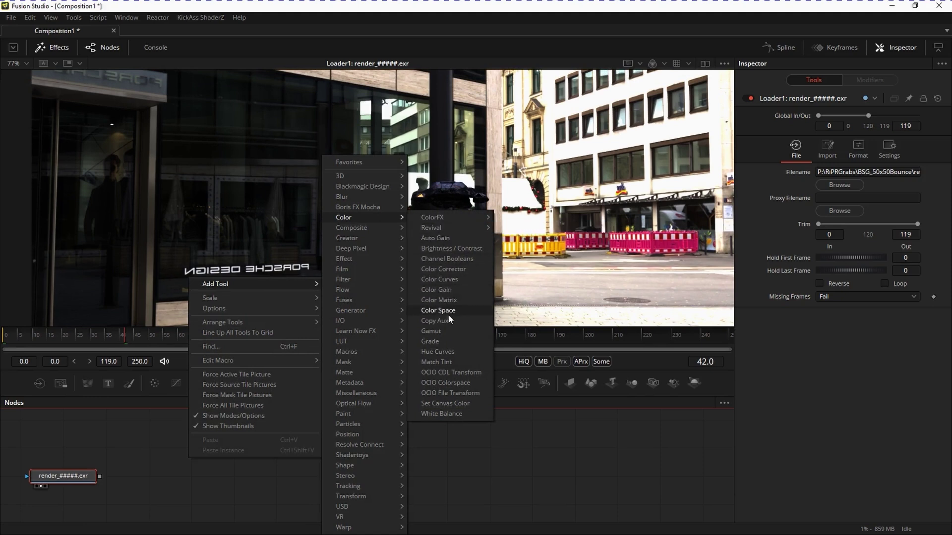
{"action": "left_click", "coordinate": [431, 330]}
{"action": "left_click_drag", "start_coordinate": [99, 476], "coordinate": [191, 476]}
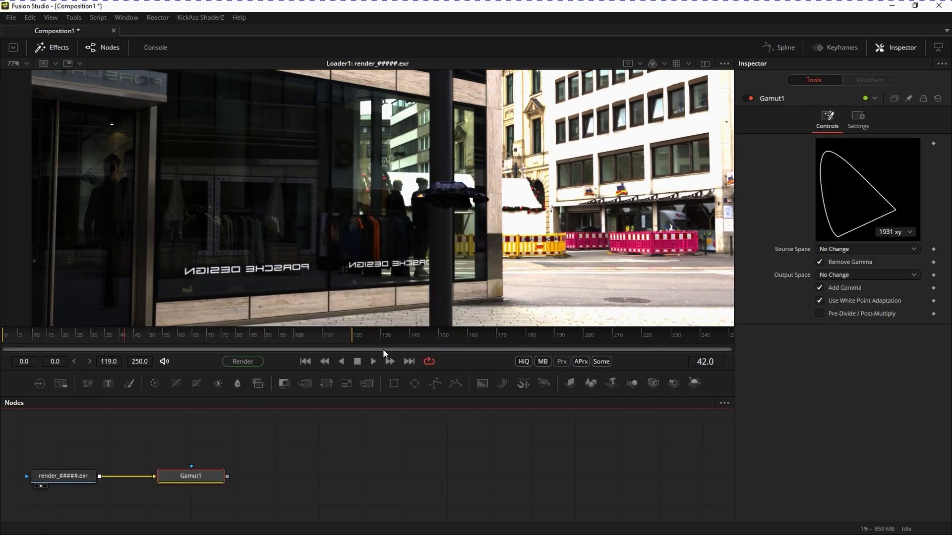
Set the Gamut tool's output space to sRGB, leaving its source space at No Change
{"action": "left_click", "coordinate": [869, 249]}
{"action": "left_click", "coordinate": [887, 250]}
{"action": "left_click", "coordinate": [887, 276]}
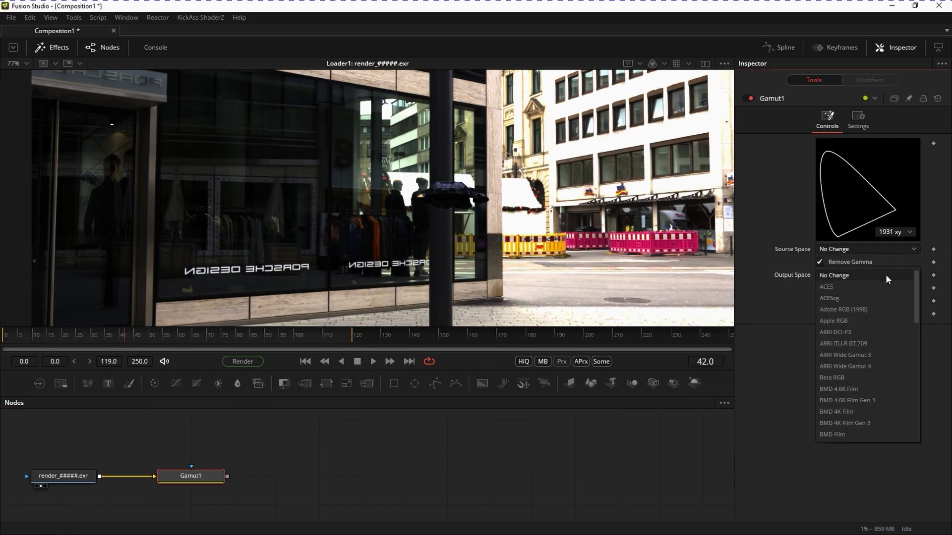
{"action": "left_click_drag", "start_coordinate": [919, 296], "coordinate": [923, 415]}
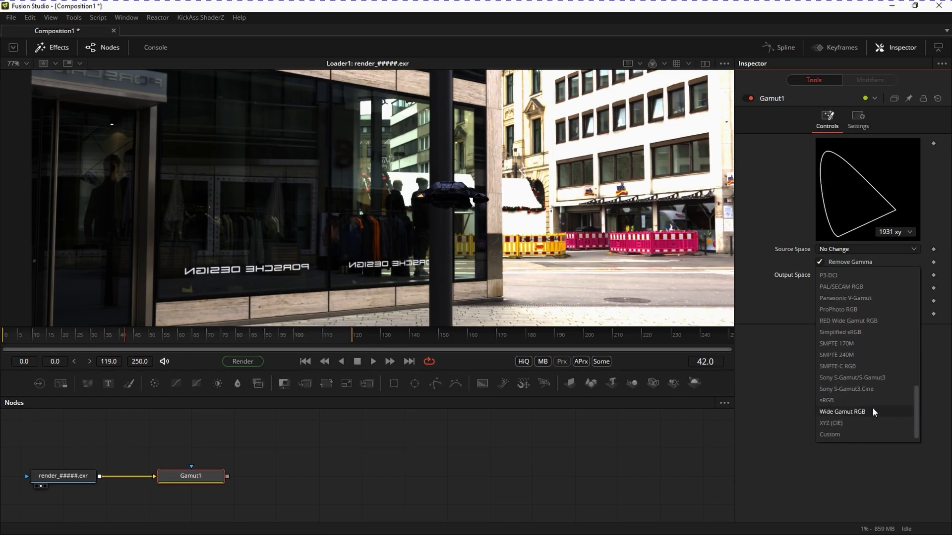
{"action": "left_click", "coordinate": [819, 402]}
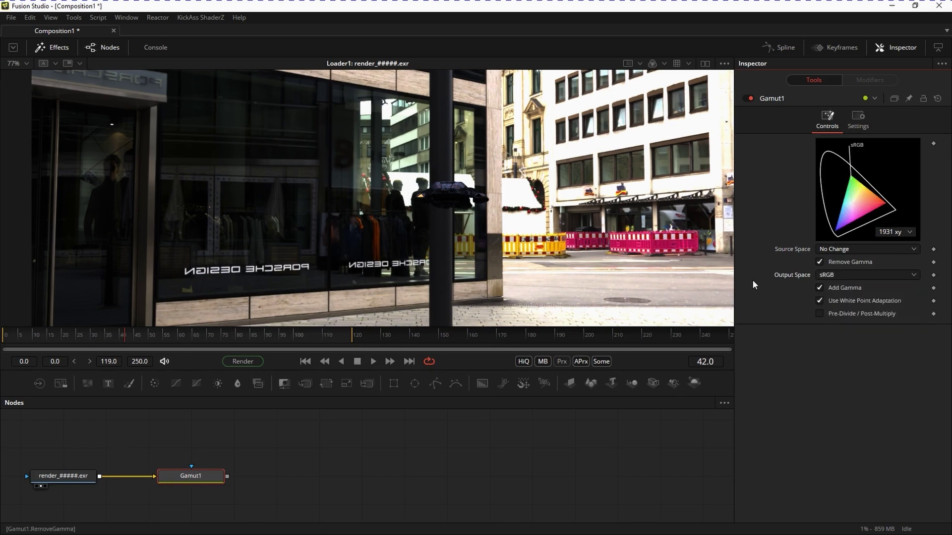
Show the Gamut node's output in the viewer and frame the ship beside the pole
{"action": "left_click", "coordinate": [208, 476]}
{"action": "key", "text": "2"}
{"action": "scroll", "coordinate": [512, 206], "scroll_direction": "down", "scroll_amount": 1, "text": "ctrl"}
{"action": "scroll", "coordinate": [514, 207], "scroll_direction": "down", "scroll_amount": 3, "text": "ctrl"}
{"action": "middle_click_drag", "start_coordinate": [404, 196], "coordinate": [322, 186]}
{"action": "scroll", "coordinate": [325, 188], "scroll_direction": "up", "scroll_amount": 6, "text": "ctrl"}
{"action": "middle_click_drag", "start_coordinate": [366, 209], "coordinate": [333, 222]}
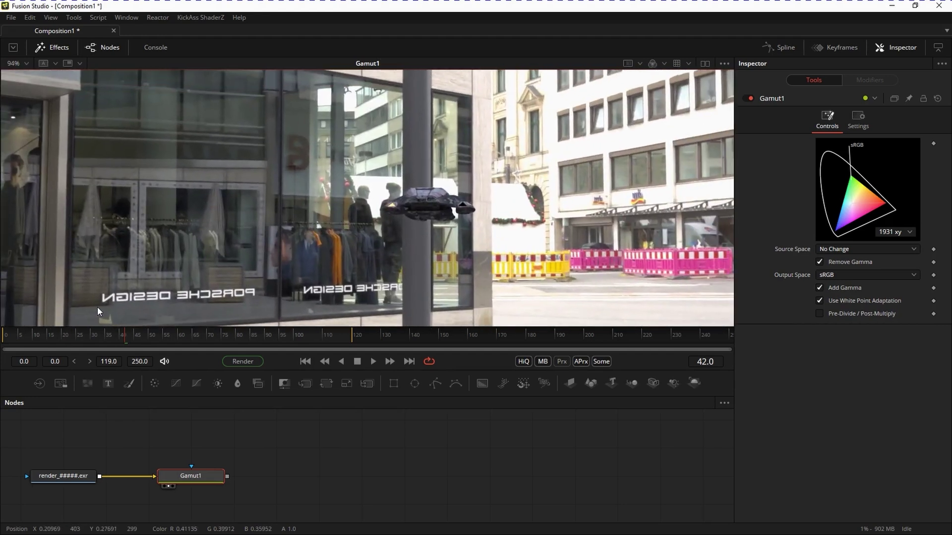
Scrub through the colour-corrected sequence, examine the whole image at frame 23, and return to frame 42
{"action": "left_click_drag", "start_coordinate": [55, 338], "coordinate": [301, 336]}
{"action": "left_click_drag", "start_coordinate": [127, 332], "coordinate": [69, 337]}
{"action": "scroll", "coordinate": [397, 198], "scroll_direction": "up", "scroll_amount": 3, "text": "ctrl"}
{"action": "scroll", "coordinate": [347, 237], "scroll_direction": "down", "scroll_amount": 4, "text": "ctrl"}
{"action": "scroll", "coordinate": [305, 201], "scroll_direction": "down", "scroll_amount": 2, "text": "ctrl"}
{"action": "scroll", "coordinate": [299, 222], "scroll_direction": "up", "scroll_amount": 1, "text": "ctrl"}
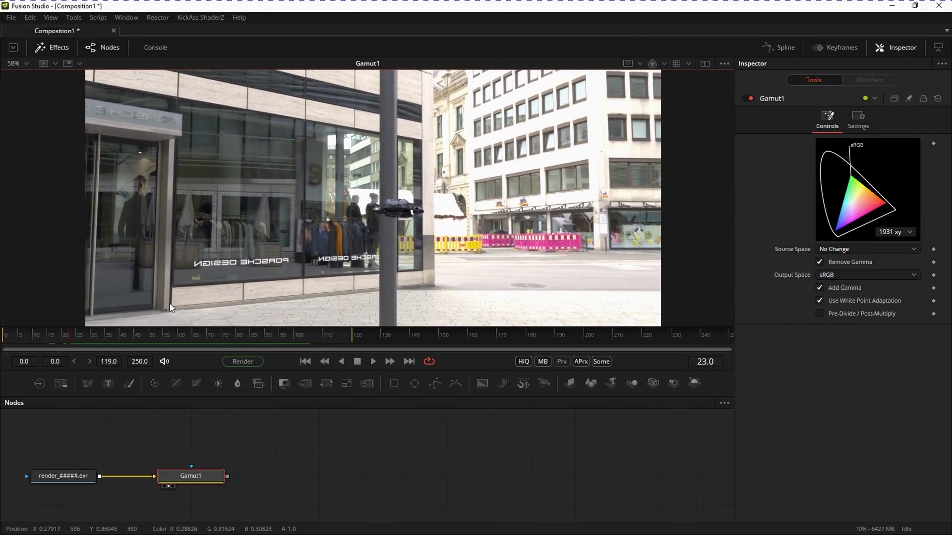
{"action": "left_click_drag", "start_coordinate": [72, 342], "coordinate": [124, 347]}
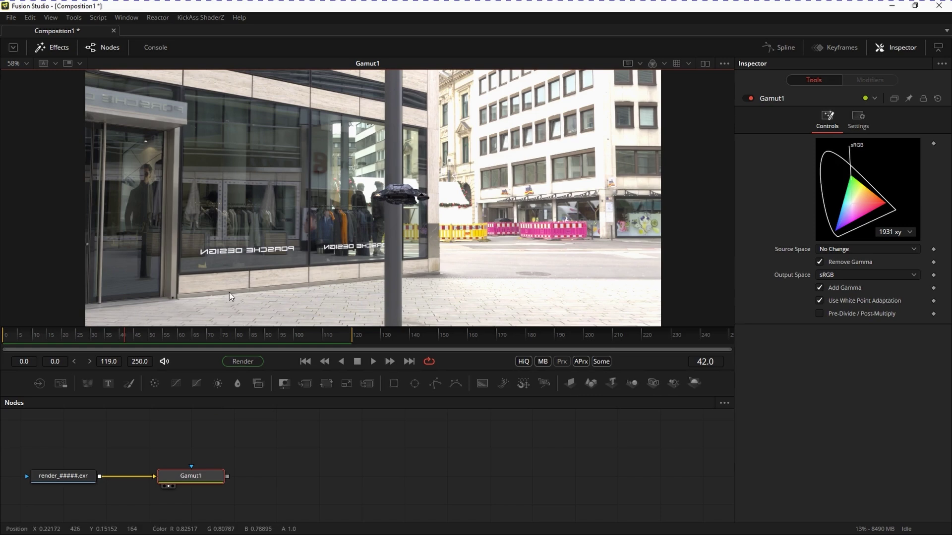
Examine the ship's render quality close up at frames 109, 21 and 105 of the sequence
{"action": "left_click_drag", "start_coordinate": [83, 346], "coordinate": [325, 331]}
{"action": "scroll", "coordinate": [365, 160], "scroll_direction": "up", "scroll_amount": 5, "text": "ctrl"}
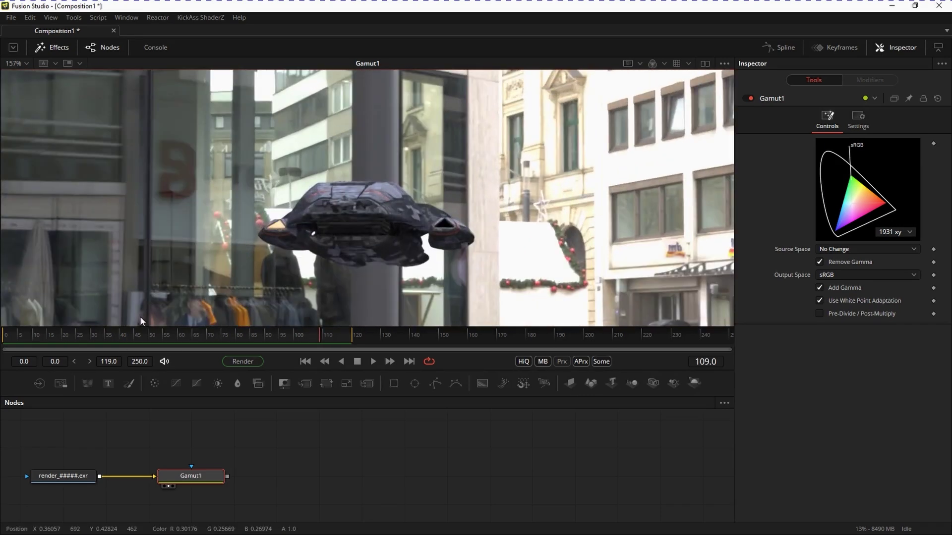
{"action": "mouse_move", "coordinate": [67, 339]}
{"action": "left_mouse_down"}
{"action": "mouse_move", "coordinate": [307, 340]}
{"action": "mouse_move", "coordinate": [67, 341]}
{"action": "left_mouse_up"}
{"action": "scroll", "coordinate": [436, 190], "scroll_direction": "down", "scroll_amount": 3, "text": "ctrl"}
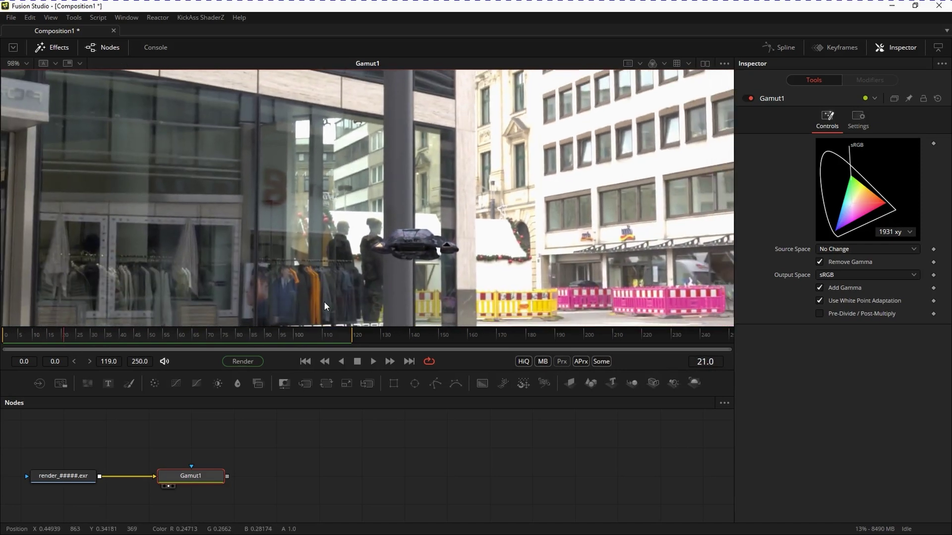
{"action": "scroll", "coordinate": [389, 200], "scroll_direction": "up", "scroll_amount": 2, "text": "ctrl"}
{"action": "left_click_drag", "start_coordinate": [236, 332], "coordinate": [308, 337]}
{"action": "scroll", "coordinate": [344, 254], "scroll_direction": "down", "scroll_amount": 4, "text": "ctrl"}
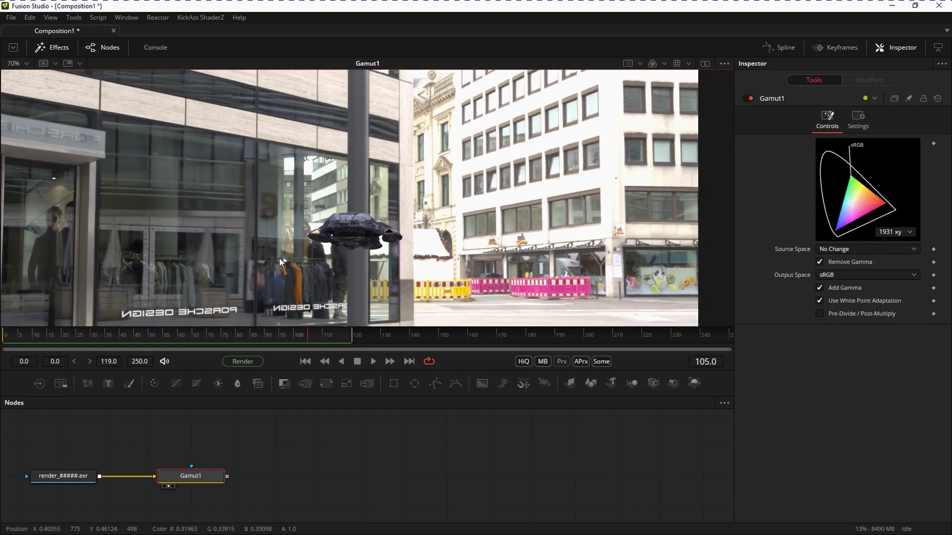
Scrub through the sequence, examine frames 110, 8 and 101, and return to frame 0
{"action": "left_click_drag", "start_coordinate": [35, 335], "coordinate": [322, 332]}
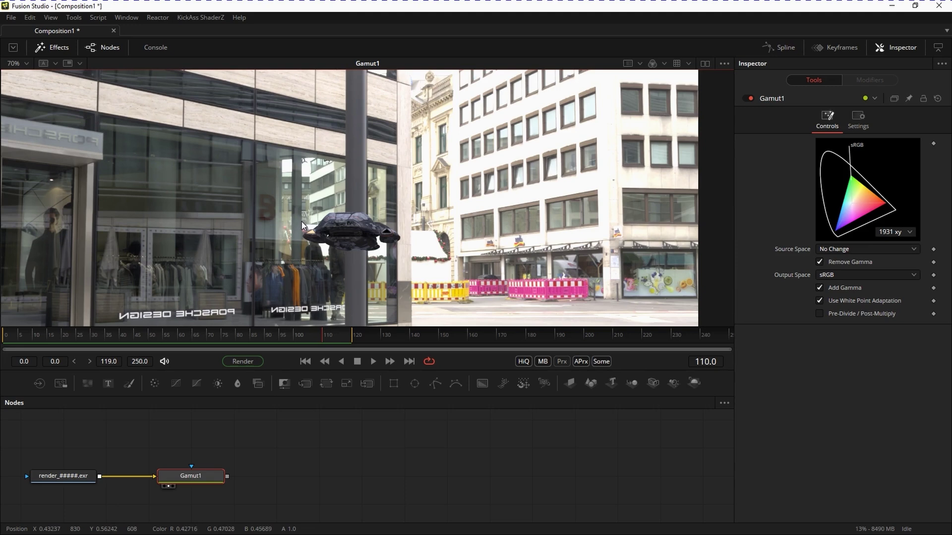
{"action": "left_click", "coordinate": [28, 337]}
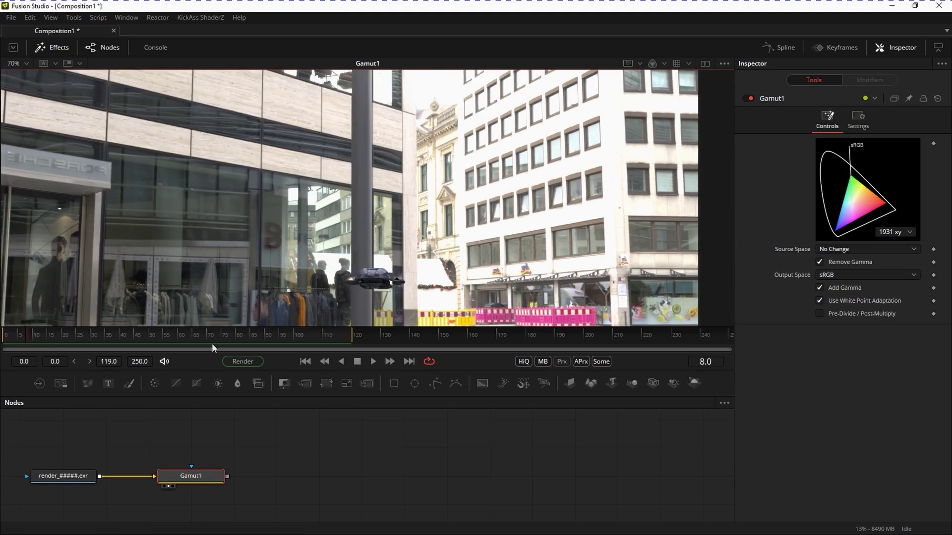
{"action": "left_click_drag", "start_coordinate": [261, 344], "coordinate": [314, 342]}
{"action": "left_click_drag", "start_coordinate": [48, 331], "coordinate": [297, 339]}
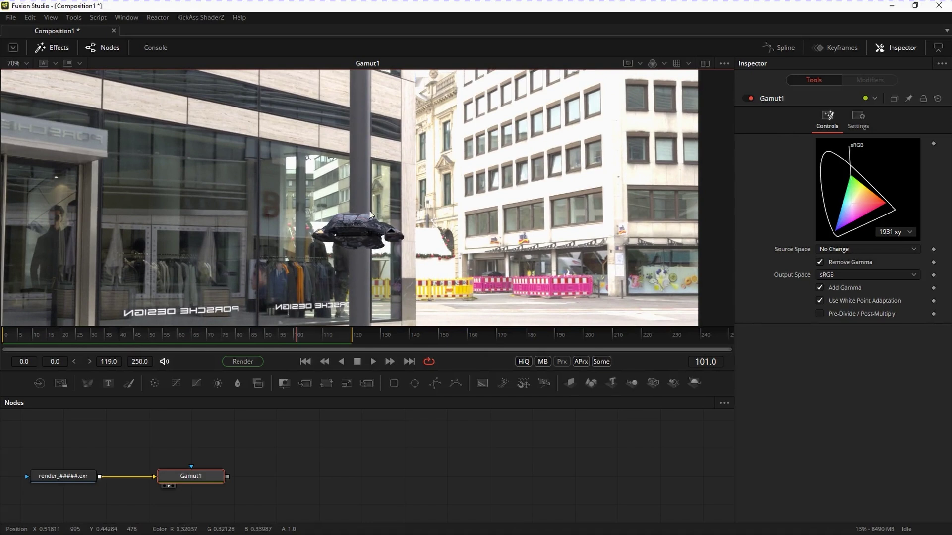
{"action": "mouse_move", "coordinate": [22, 337]}
{"action": "left_mouse_down"}
{"action": "mouse_move", "coordinate": [335, 341]}
{"action": "mouse_move", "coordinate": [73, 339]}
{"action": "mouse_move", "coordinate": [336, 332]}
{"action": "mouse_move", "coordinate": [5, 342]}
{"action": "left_mouse_up"}
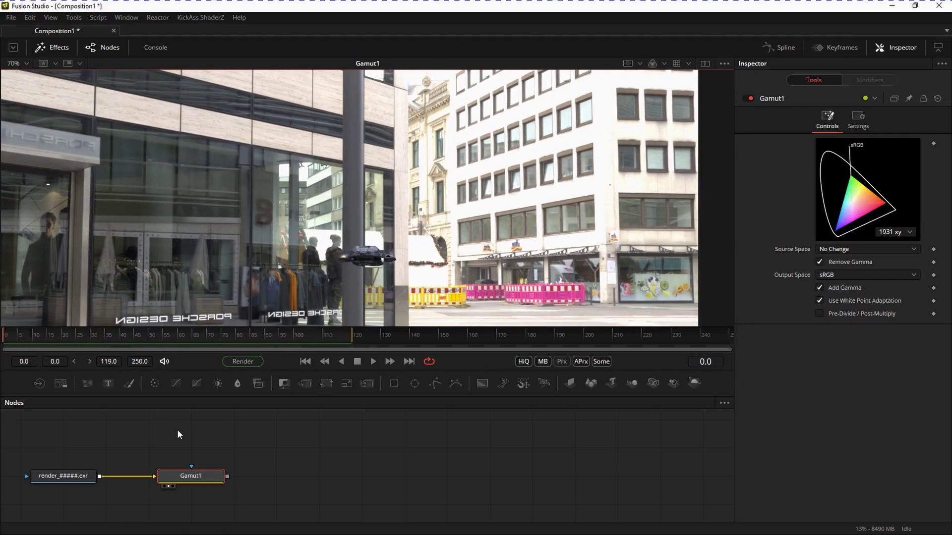
Reload the BSG_50x50Bounce EXR sequence into the loader, scrub its opening frames, and reopen the loader's file browser
{"action": "left_click", "coordinate": [70, 477]}
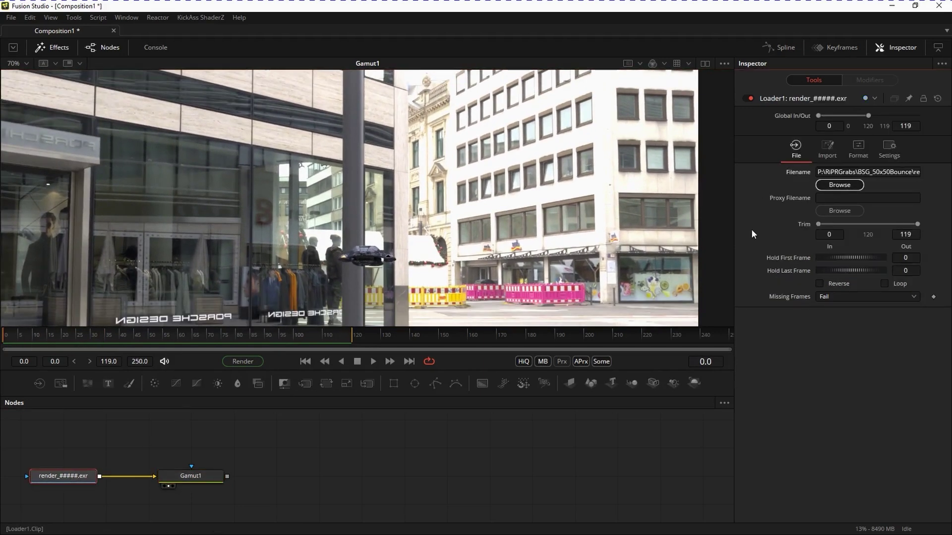
{"action": "left_click", "coordinate": [839, 185]}
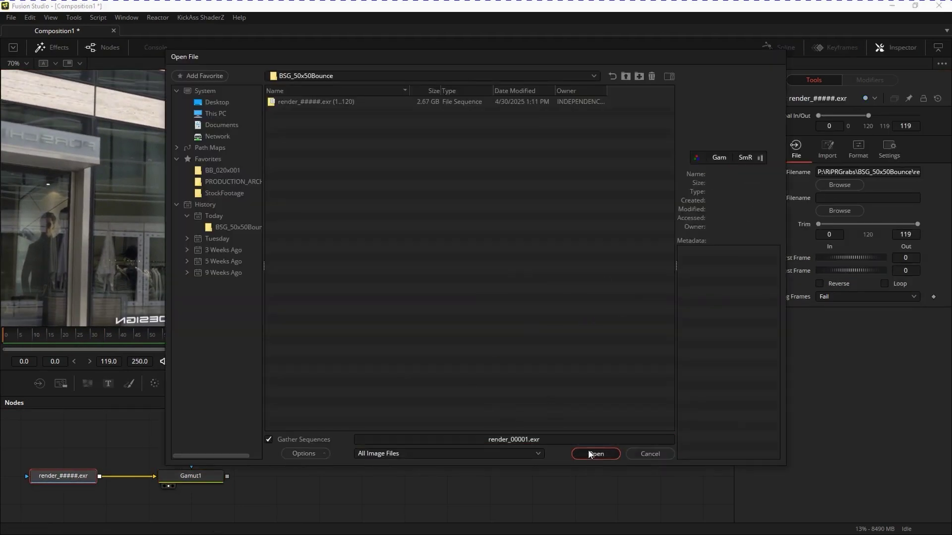
{"action": "left_click", "coordinate": [592, 452]}
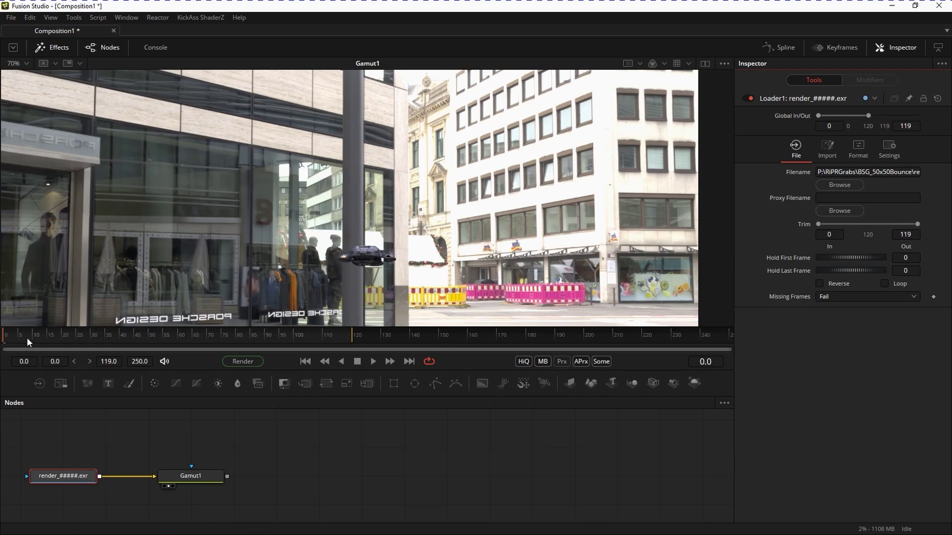
{"action": "left_click_drag", "start_coordinate": [28, 339], "coordinate": [118, 343]}
{"action": "left_click", "coordinate": [93, 474]}
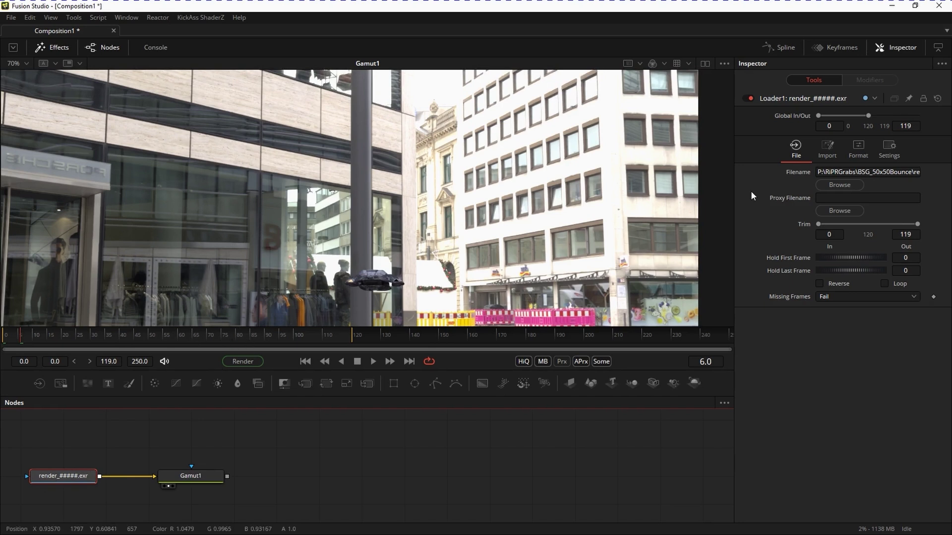
{"action": "left_click", "coordinate": [839, 185]}
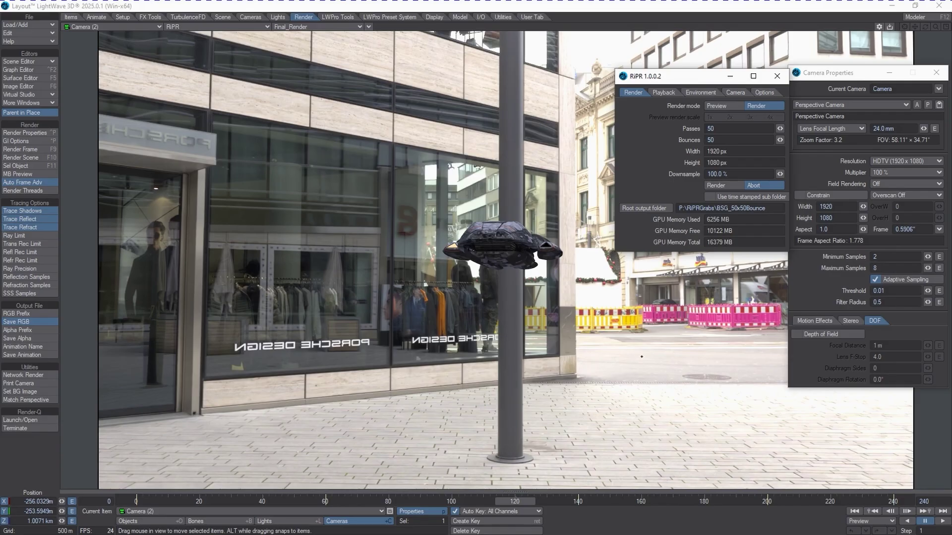
Switch to LightWave Layout and view the render folders under RiPRGrabs for RiPR's root output folder
{"action": "left_click", "coordinate": [658, 207]}
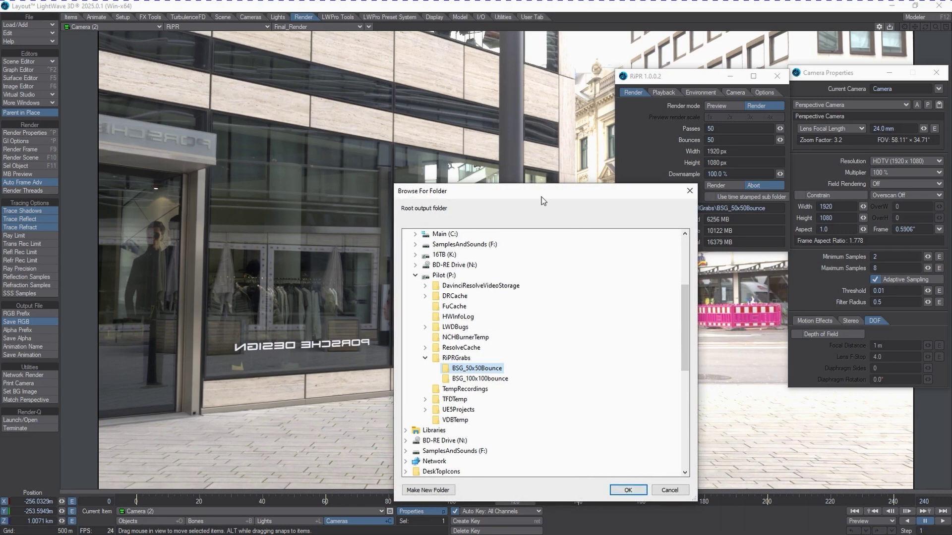
{"action": "left_click_drag", "start_coordinate": [541, 197], "coordinate": [179, 51]}
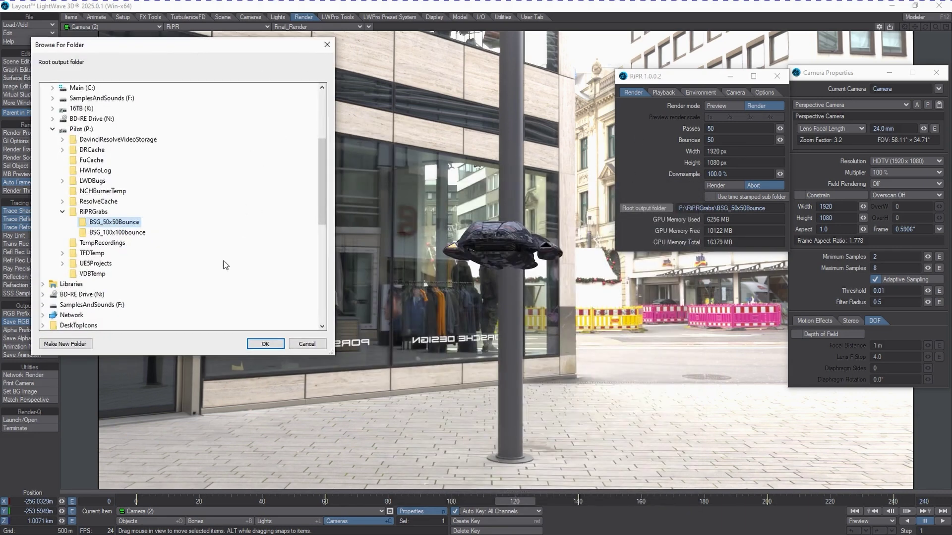
{"action": "left_click", "coordinate": [307, 345]}
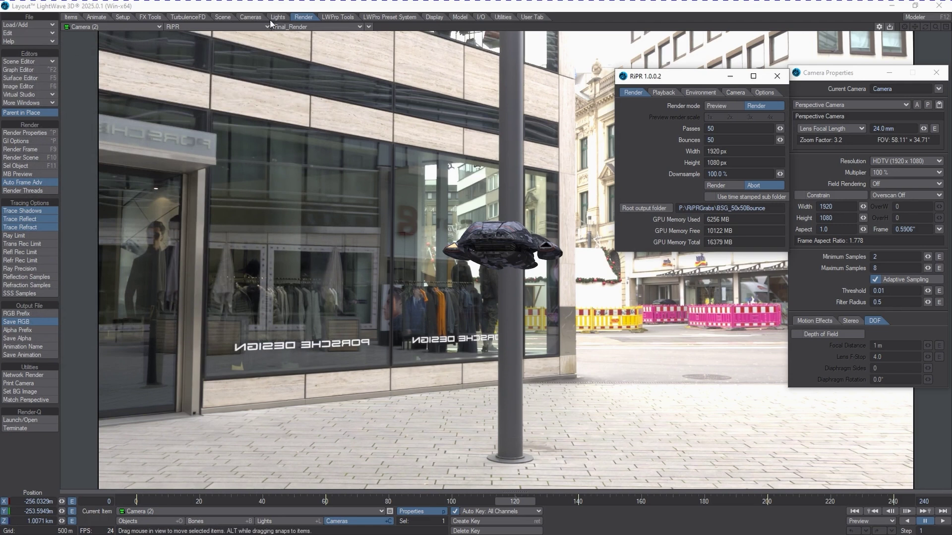
Compare the frame range options in Render Properties with RiPR's render, playback, environment, camera and general option settings
{"action": "left_click", "coordinate": [25, 132]}
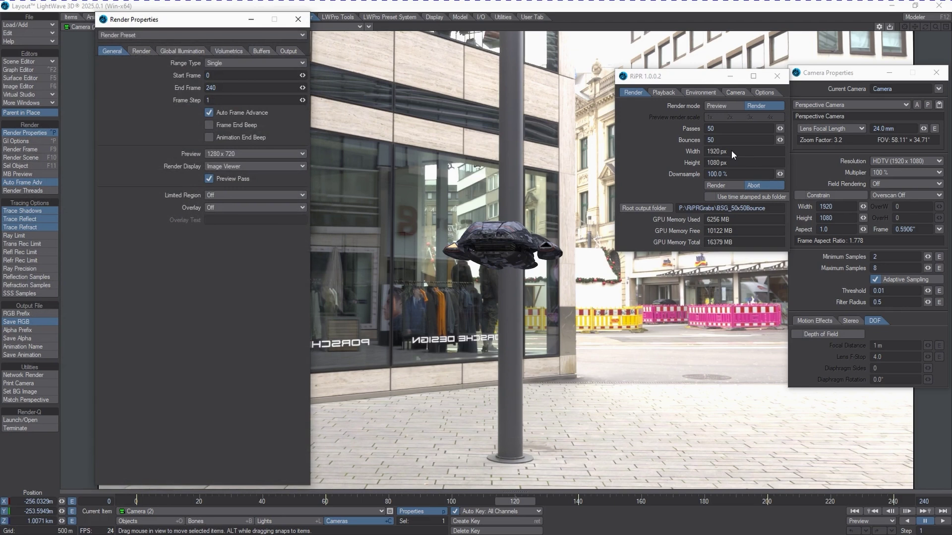
{"action": "left_click", "coordinate": [667, 93]}
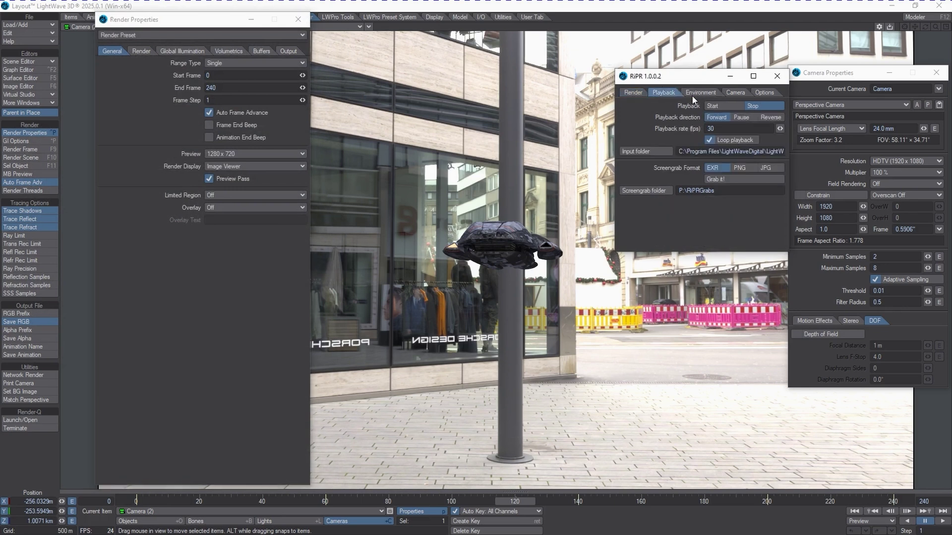
{"action": "left_click", "coordinate": [710, 93]}
{"action": "left_click", "coordinate": [736, 93]}
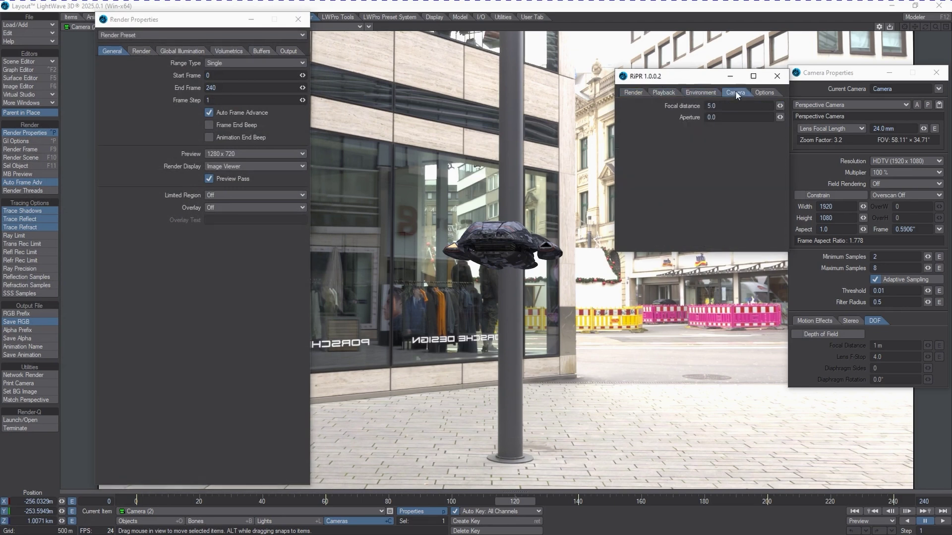
{"action": "left_click", "coordinate": [639, 93]}
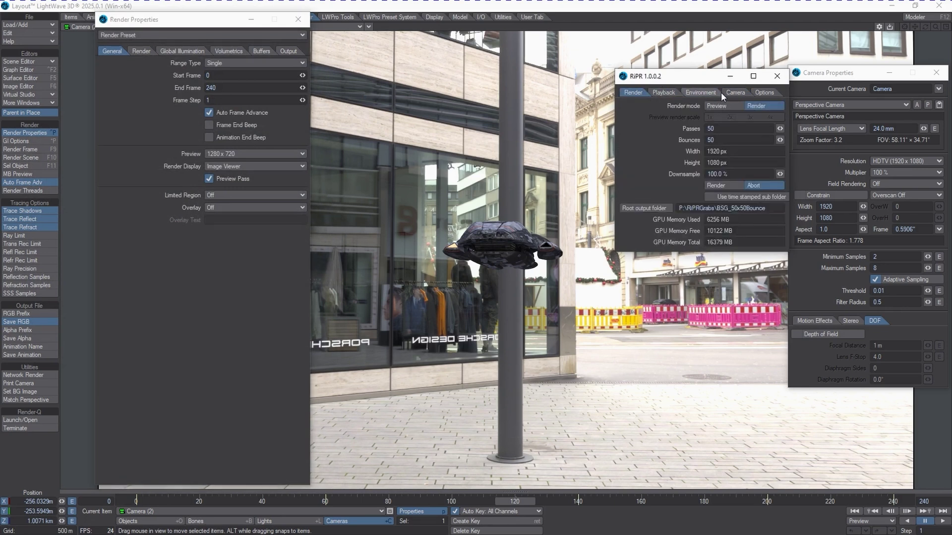
{"action": "left_click", "coordinate": [757, 91]}
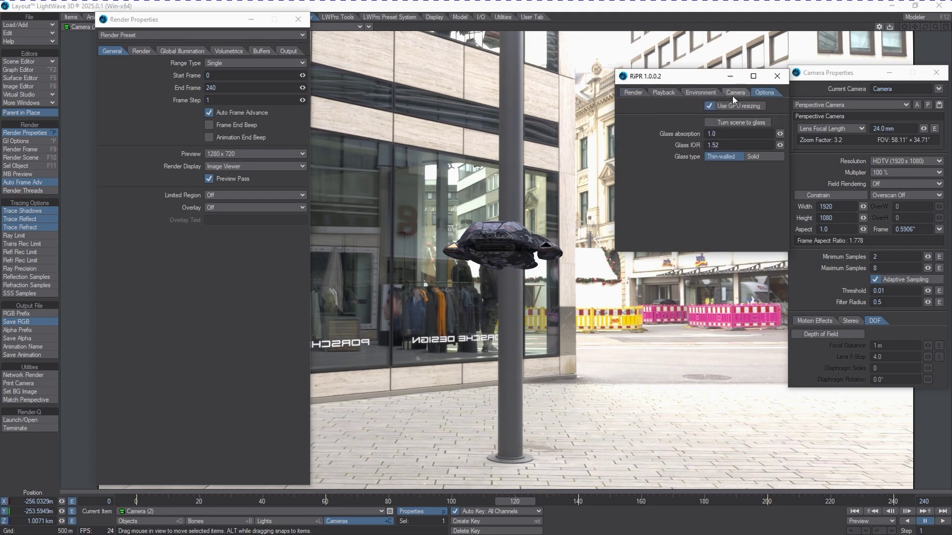
{"action": "left_click", "coordinate": [734, 94]}
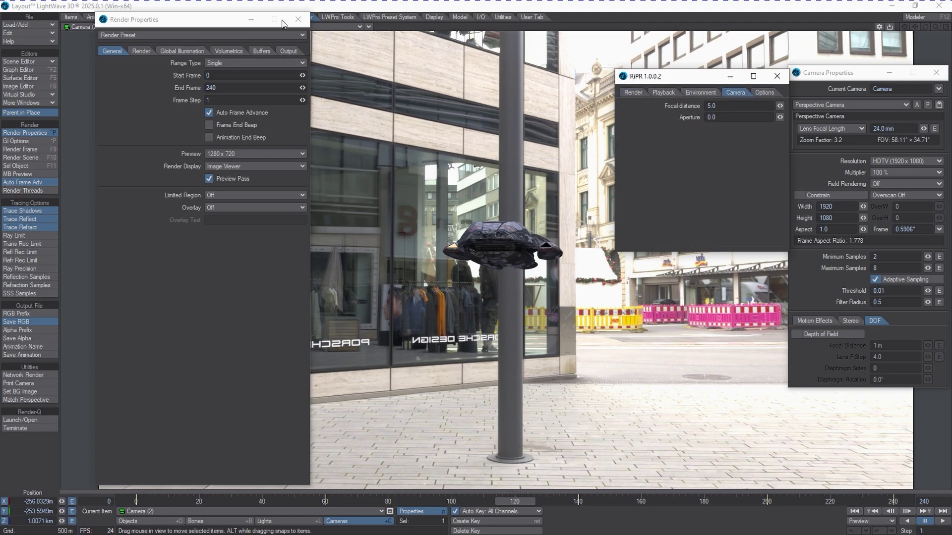
{"action": "left_click", "coordinate": [298, 19]}
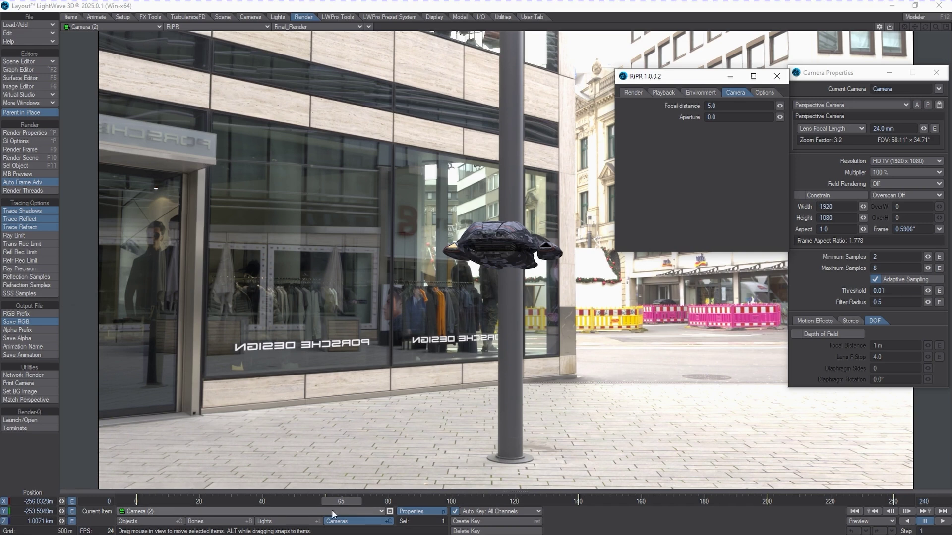
Move the timeline to frame 200 and start the RiPR render at 50 passes and 50 bounces into BSG_50x50Bounce
{"action": "left_click_drag", "start_coordinate": [340, 501], "coordinate": [766, 500]}
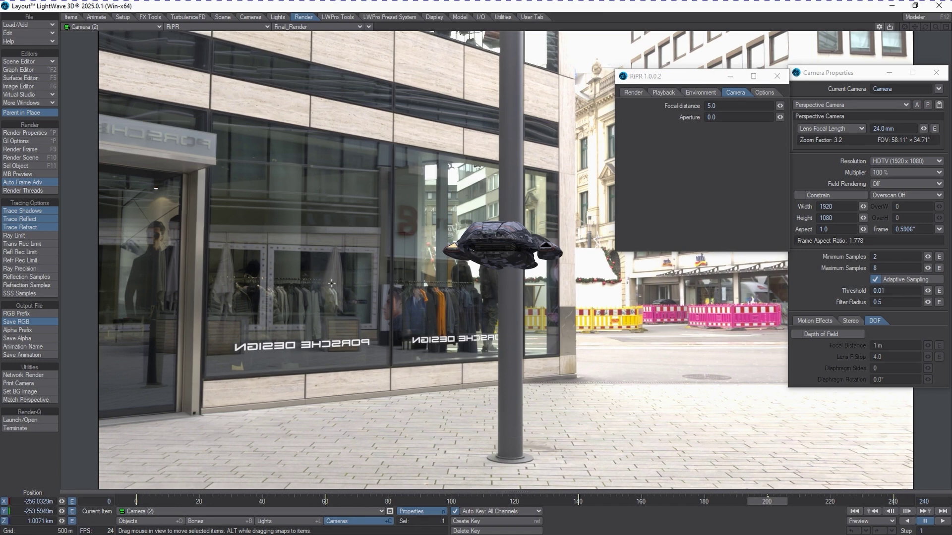
{"action": "left_click", "coordinate": [664, 93]}
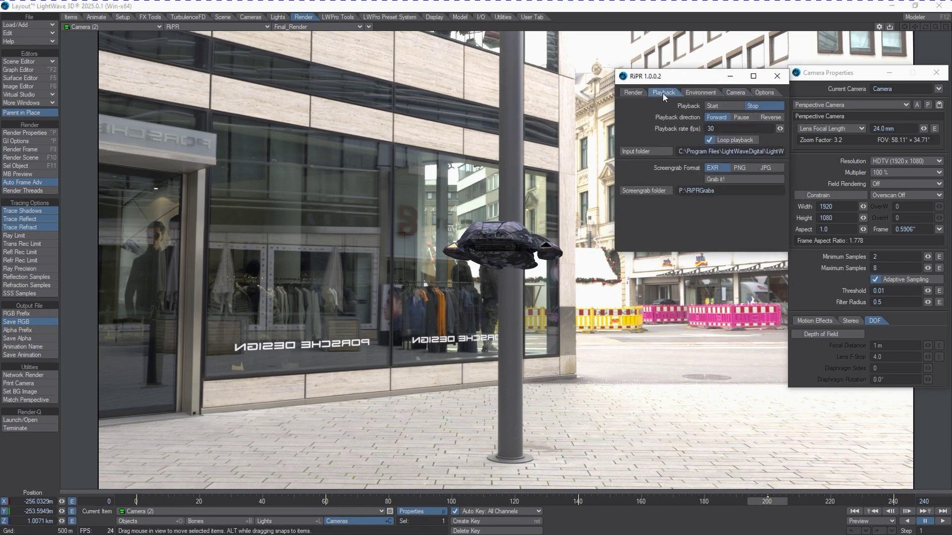
{"action": "left_click", "coordinate": [630, 93]}
{"action": "left_click", "coordinate": [743, 199]}
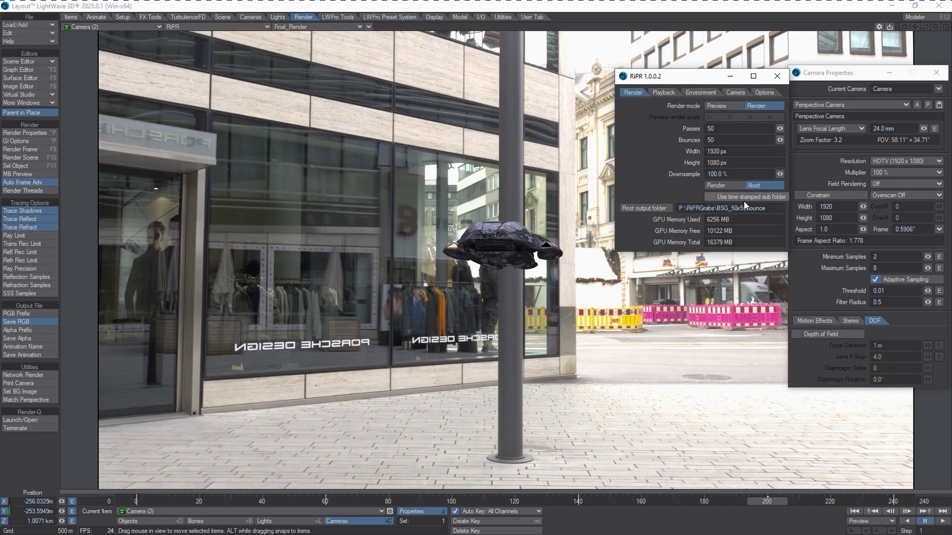
{"action": "left_click", "coordinate": [713, 187]}
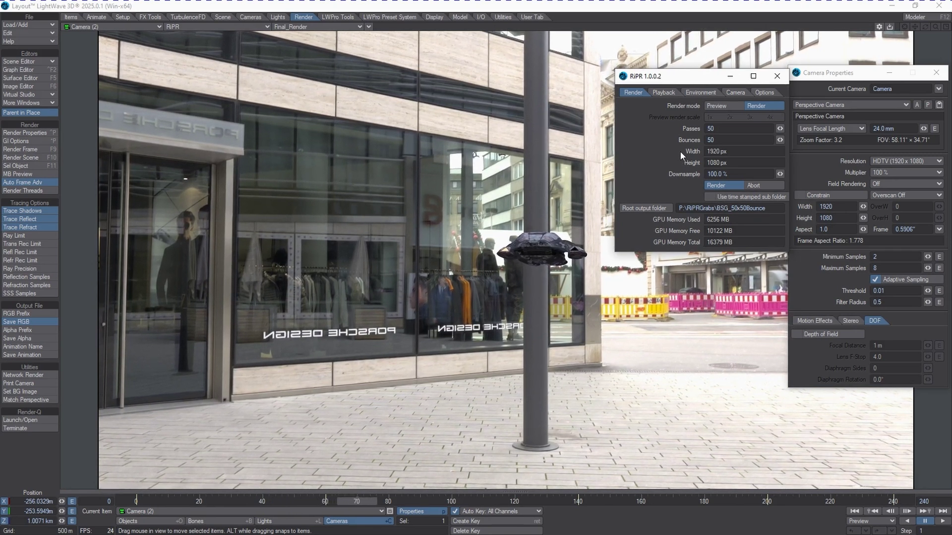
Check RiPR's playback settings and examine the graphics card's load and memory use in Task Manager during the render
{"action": "left_click", "coordinate": [660, 93]}
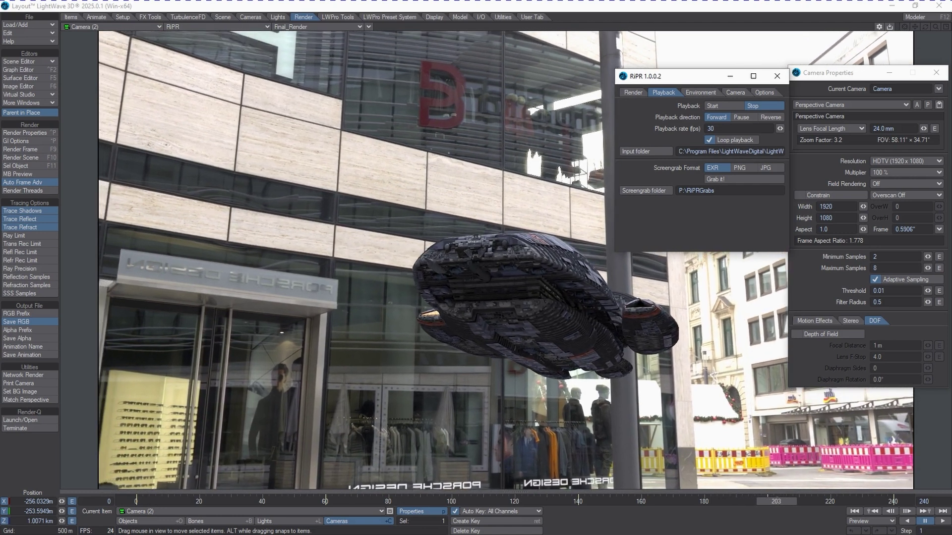
{"action": "left_click_drag", "start_coordinate": [951, 286], "coordinate": [402, 179]}
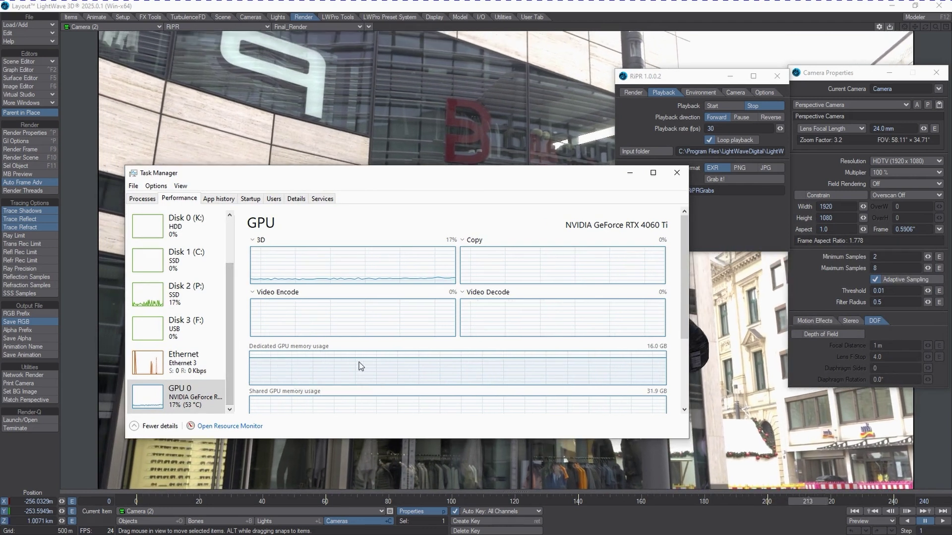
{"action": "scroll", "coordinate": [684, 322], "scroll_direction": "down", "scroll_amount": 1}
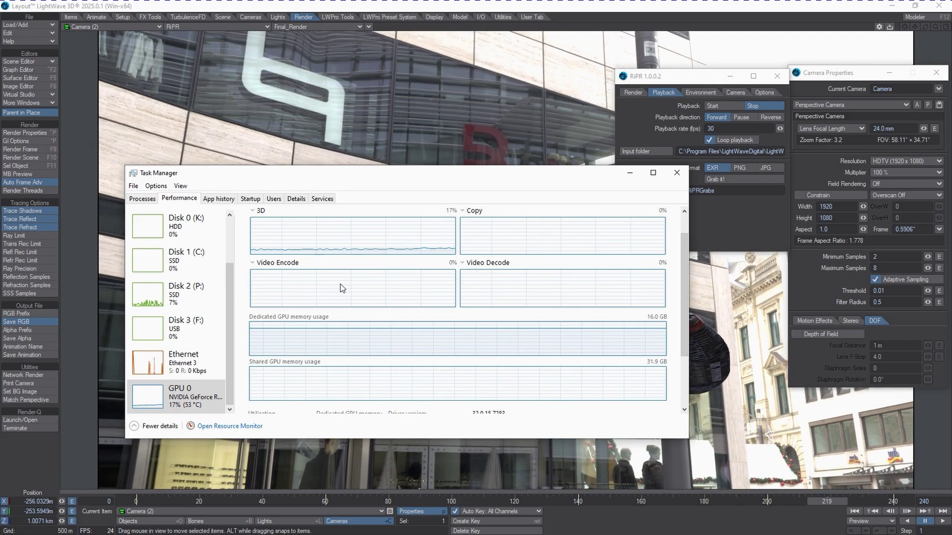
{"action": "scroll", "coordinate": [685, 297], "scroll_direction": "up", "scroll_amount": 1}
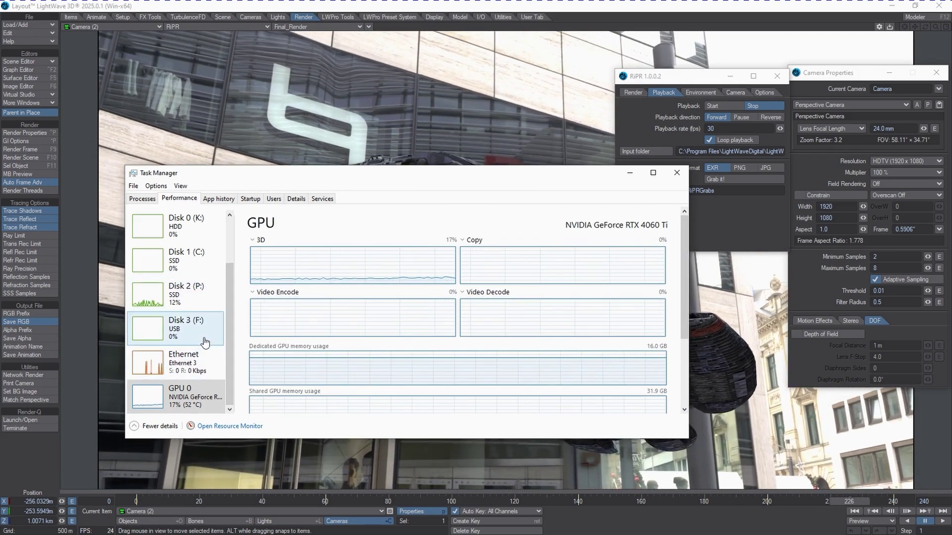
{"action": "mouse_move", "coordinate": [228, 311]}
{"action": "left_mouse_down"}
{"action": "mouse_move", "coordinate": [230, 337]}
{"action": "mouse_move", "coordinate": [226, 256]}
{"action": "mouse_move", "coordinate": [228, 310]}
{"action": "left_mouse_up"}
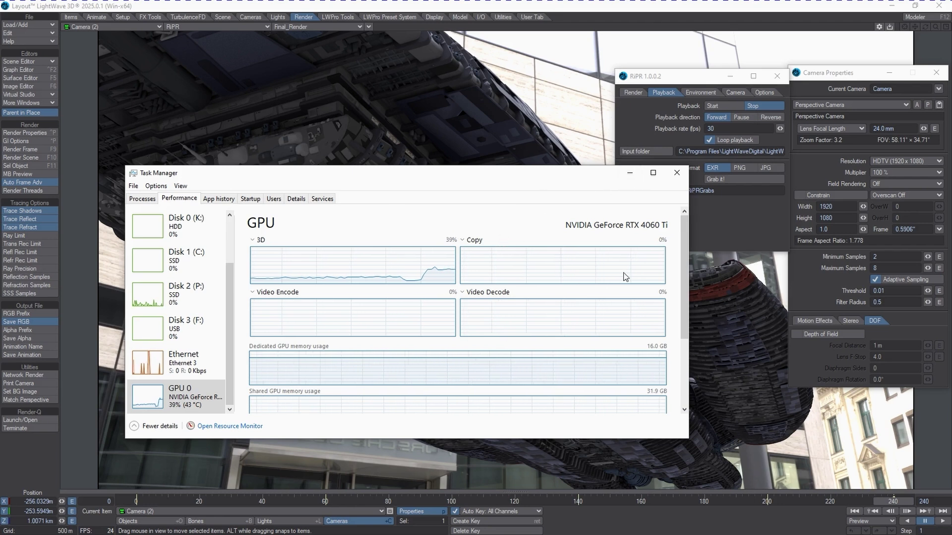
{"action": "left_click_drag", "start_coordinate": [686, 255], "coordinate": [657, 259]}
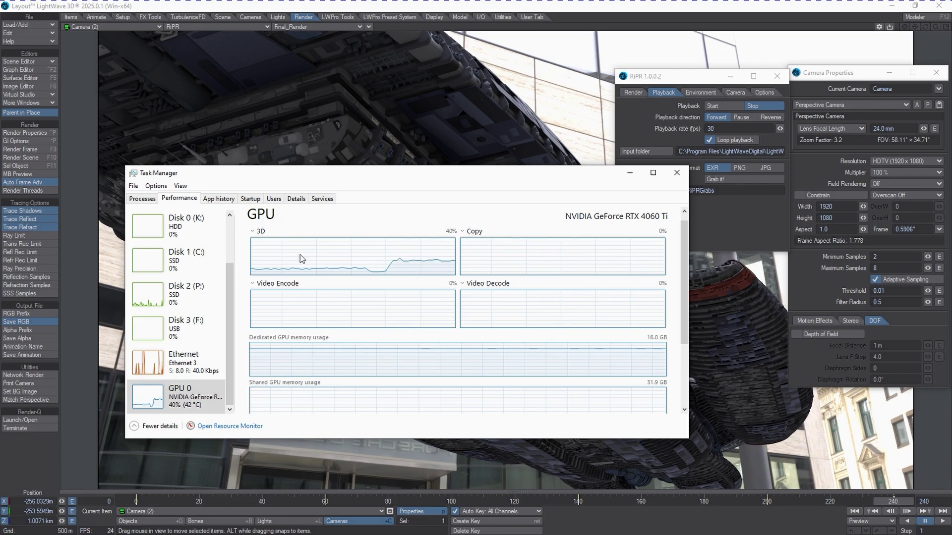
{"action": "left_click", "coordinate": [632, 173]}
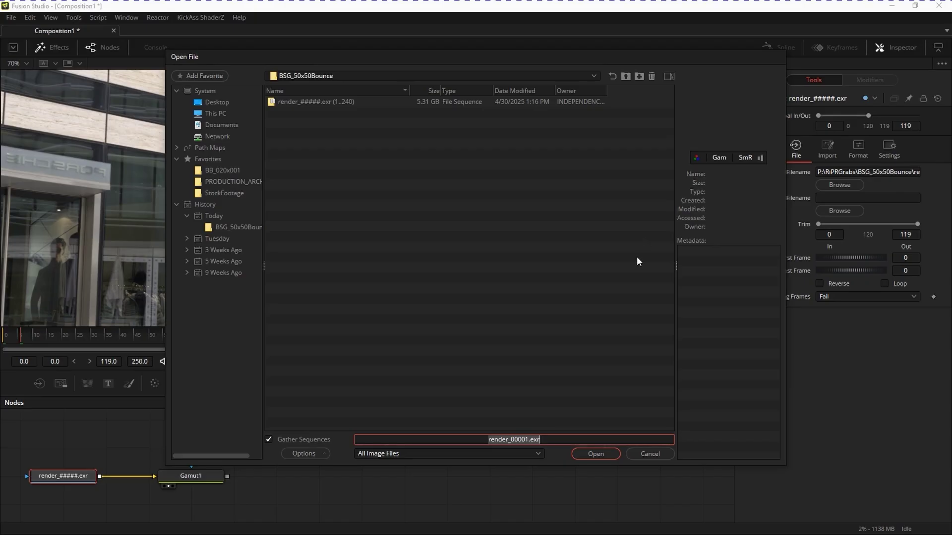
Switch to Fusion Studio, load render_#####.exr (1..240) into the loader, and reset its trimming and extend settings
{"action": "left_click", "coordinate": [346, 102]}
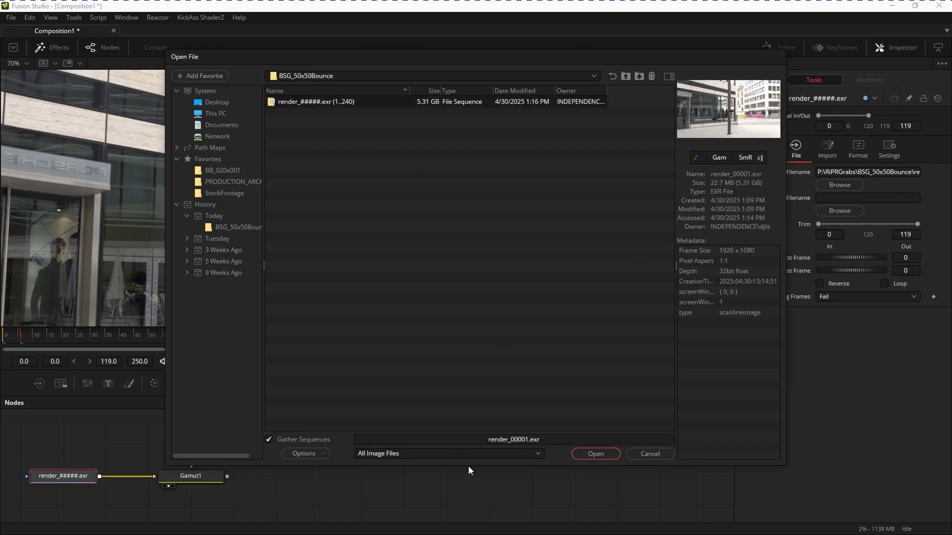
{"action": "left_click", "coordinate": [595, 454]}
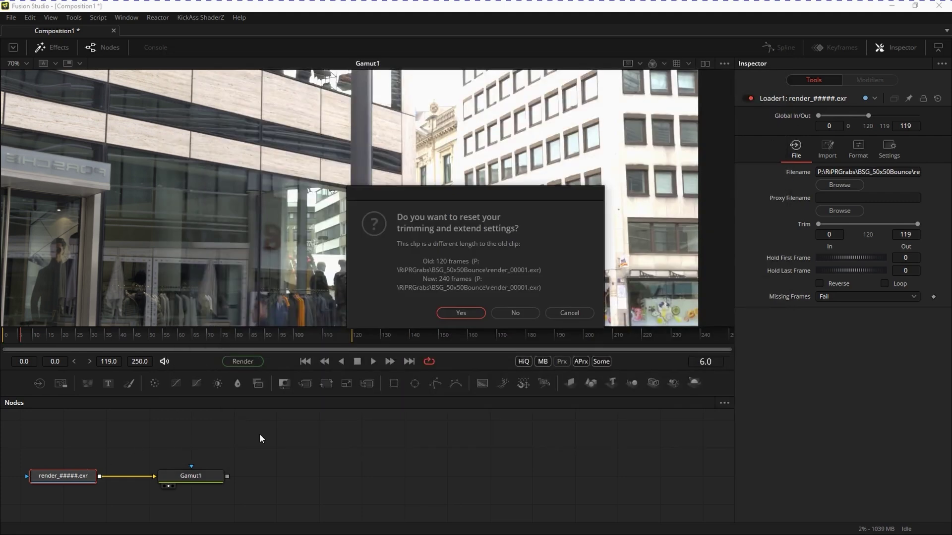
{"action": "left_click", "coordinate": [458, 314]}
{"action": "left_click", "coordinate": [70, 475]}
Scrub through the reloaded sequence and examine the ship at frames 229 and 213, both whole and close up
{"action": "left_click_drag", "start_coordinate": [249, 324], "coordinate": [670, 365]}
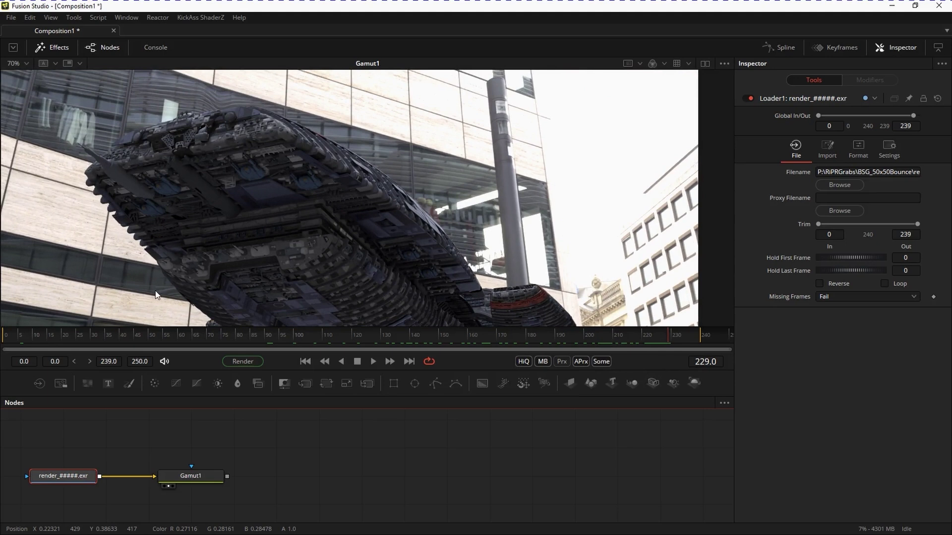
{"action": "scroll", "coordinate": [590, 231], "scroll_direction": "down", "scroll_amount": 4, "text": "ctrl"}
{"action": "middle_click_drag", "start_coordinate": [453, 244], "coordinate": [389, 247]}
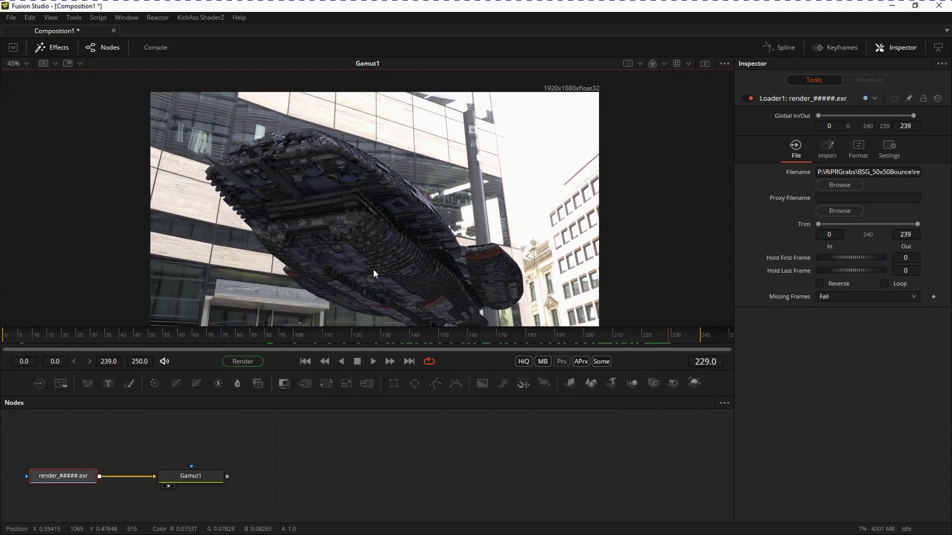
{"action": "left_click_drag", "start_coordinate": [397, 335], "coordinate": [622, 347]}
{"action": "middle_click_drag", "start_coordinate": [393, 262], "coordinate": [383, 240]}
{"action": "scroll", "coordinate": [392, 255], "scroll_direction": "up", "scroll_amount": 3, "text": "ctrl"}
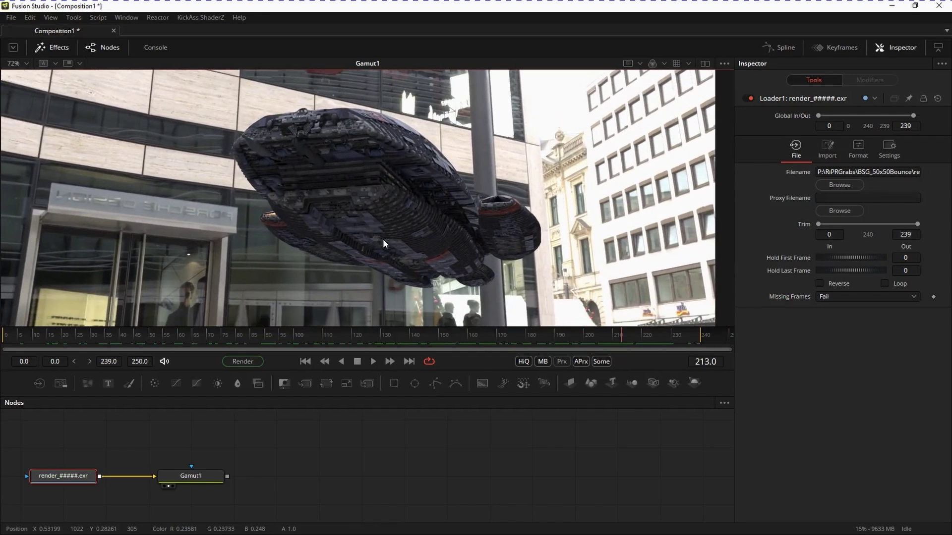
{"action": "scroll", "coordinate": [383, 240], "scroll_direction": "up", "scroll_amount": 4, "text": "ctrl"}
Examine the ship's render quality at frames 154, 180 and 193, ending with a close-up of the hull
{"action": "left_click", "coordinate": [456, 341]}
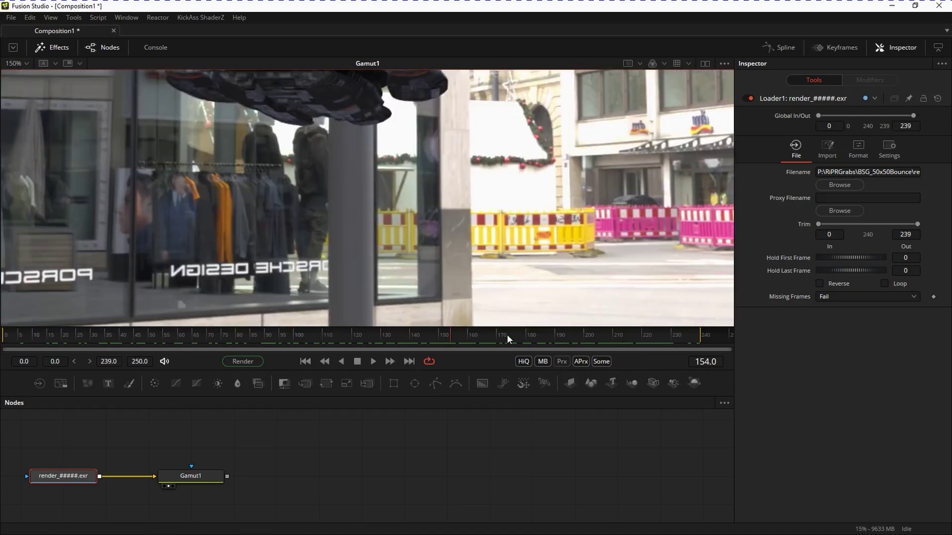
{"action": "left_click_drag", "start_coordinate": [618, 334], "coordinate": [527, 342]}
{"action": "scroll", "coordinate": [476, 258], "scroll_direction": "down", "scroll_amount": 5, "text": "ctrl"}
{"action": "middle_click_drag", "start_coordinate": [393, 235], "coordinate": [371, 245]}
{"action": "scroll", "coordinate": [434, 236], "scroll_direction": "up", "scroll_amount": 1, "text": "ctrl"}
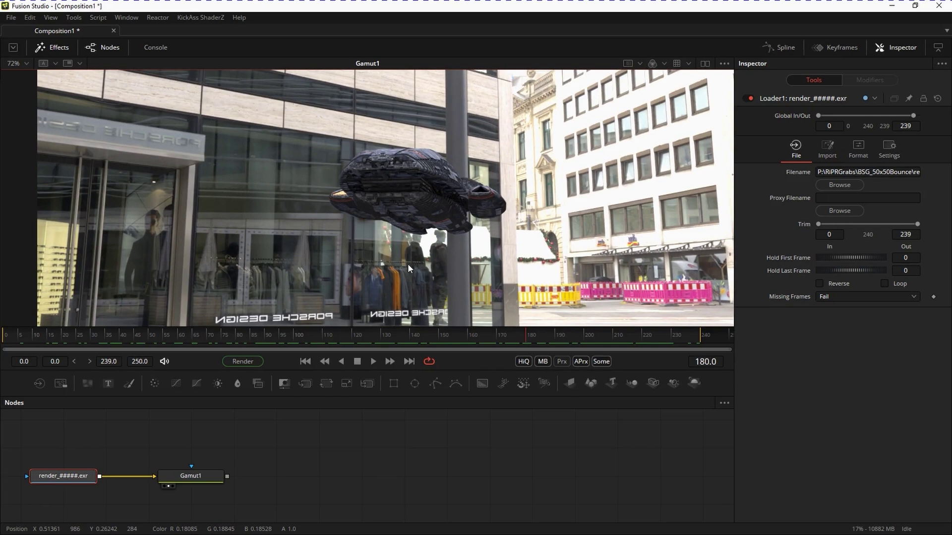
{"action": "left_click_drag", "start_coordinate": [355, 339], "coordinate": [566, 330]}
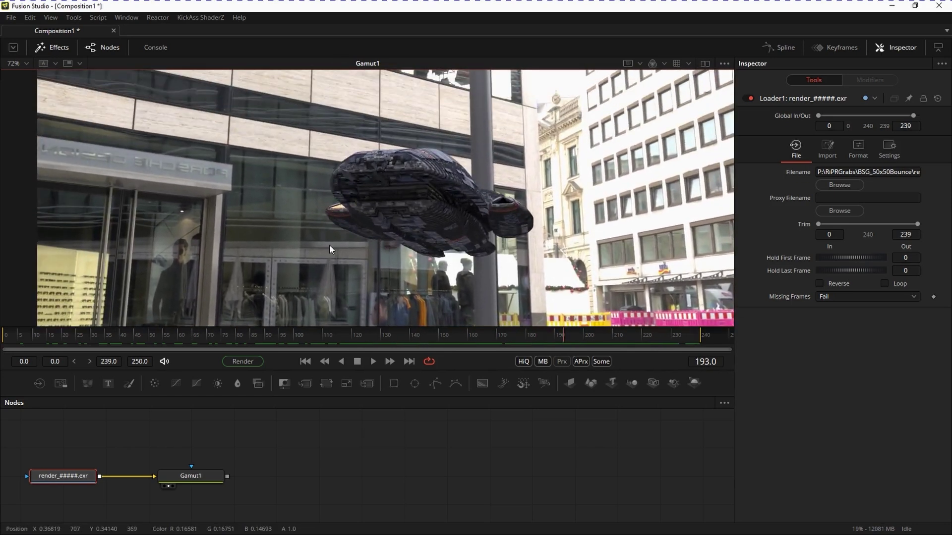
{"action": "scroll", "coordinate": [331, 199], "scroll_direction": "up", "scroll_amount": 3, "text": "ctrl"}
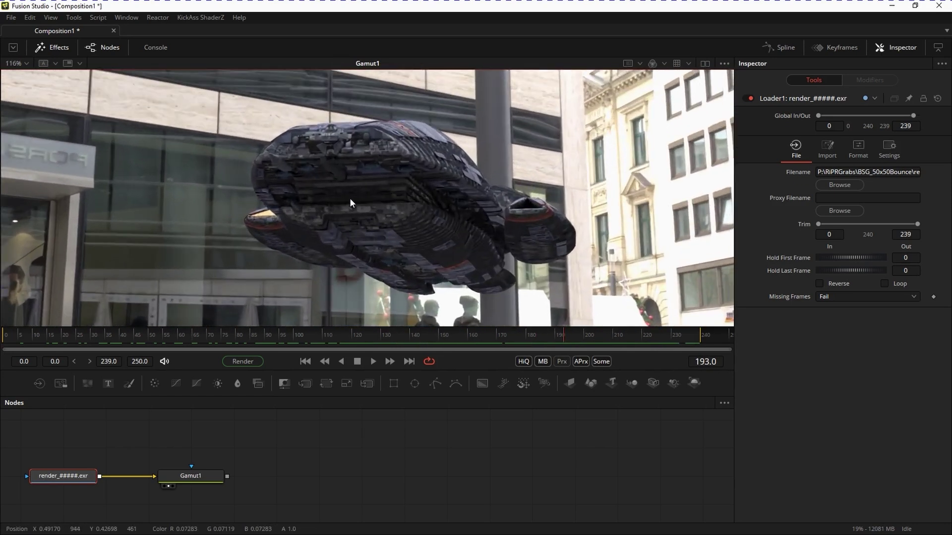